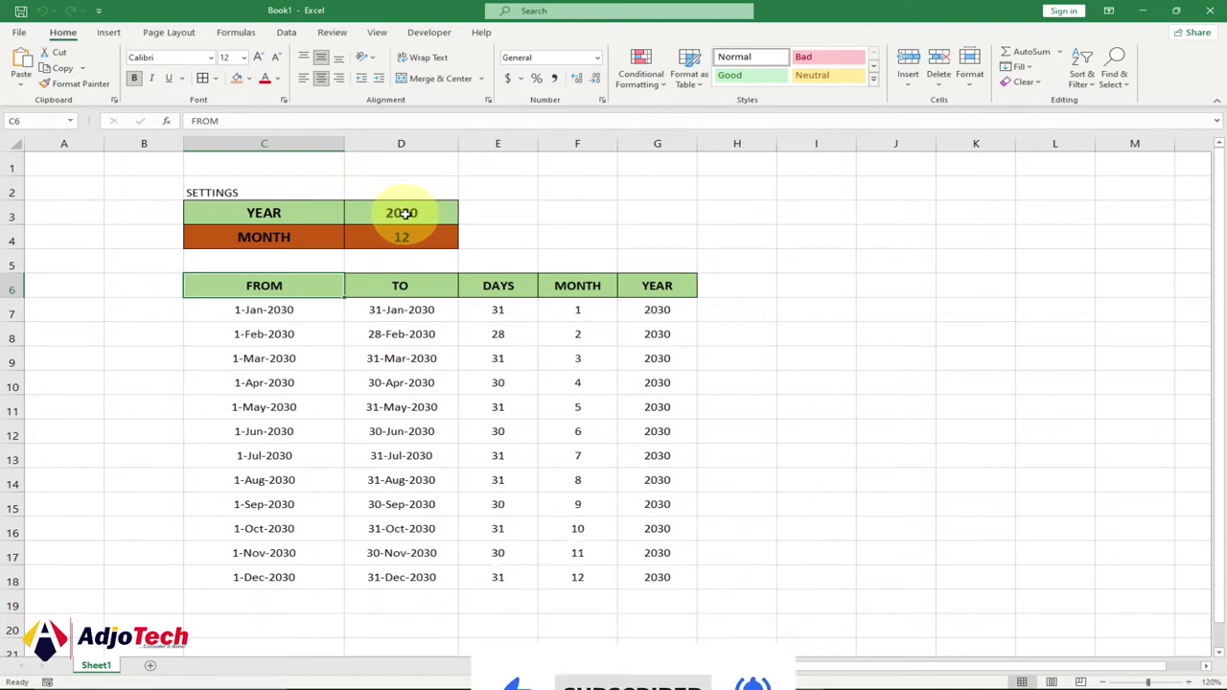
Change the YEAR value in D3 from 2030 to 2020 so February shows 29 days.
left_click(403, 213)
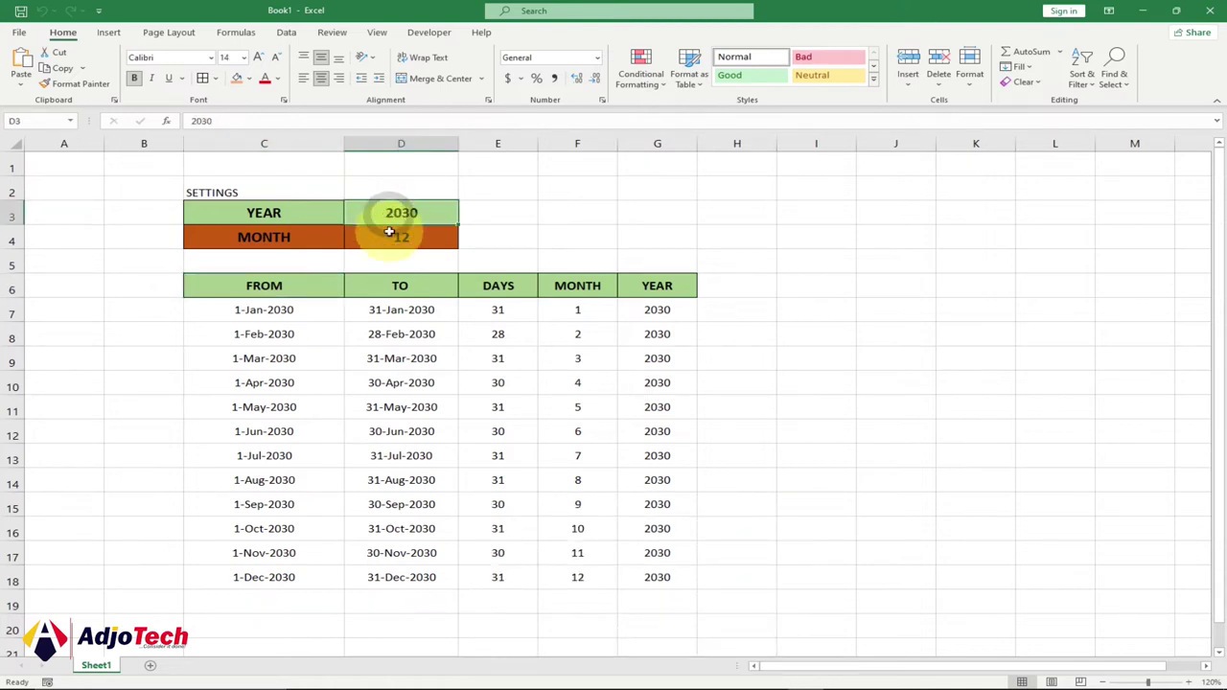
left_click(392, 236)
left_click(399, 215)
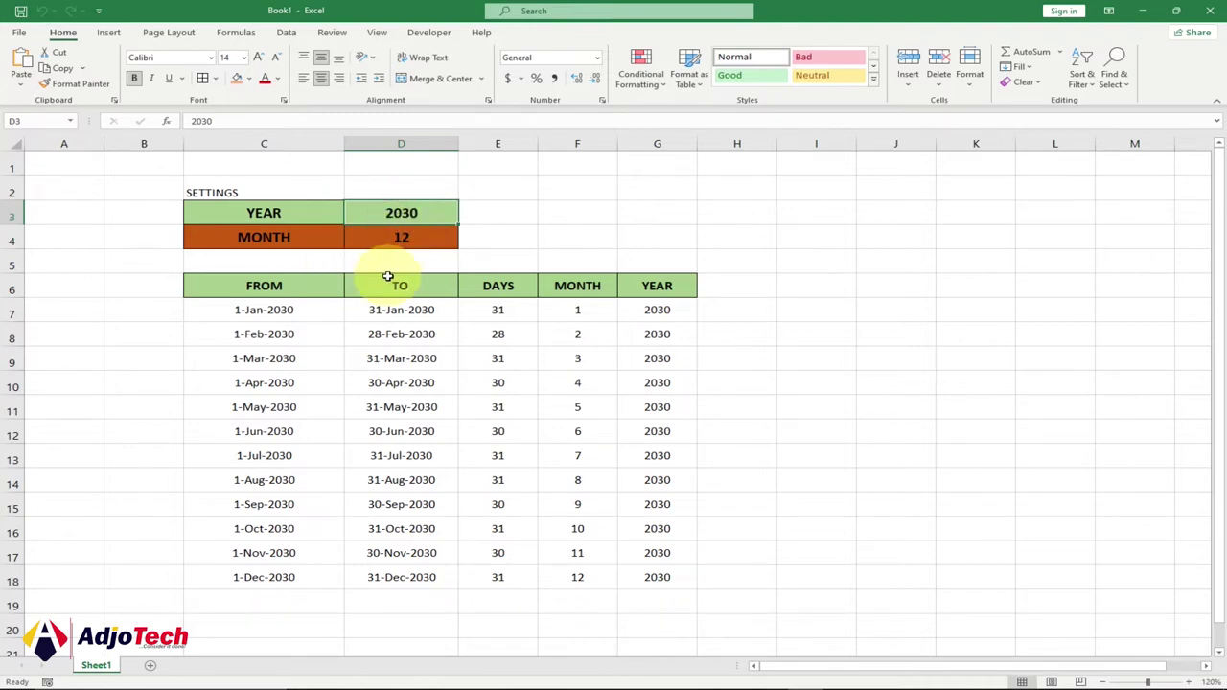
left_click(402, 215)
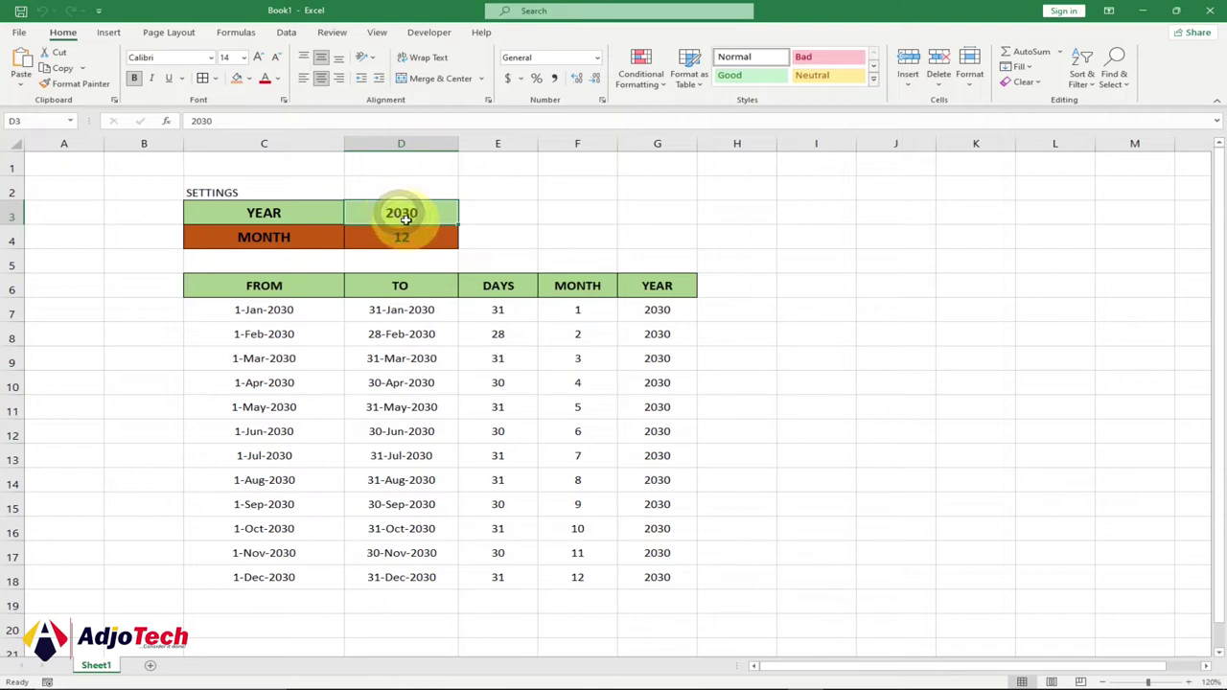
type("2")
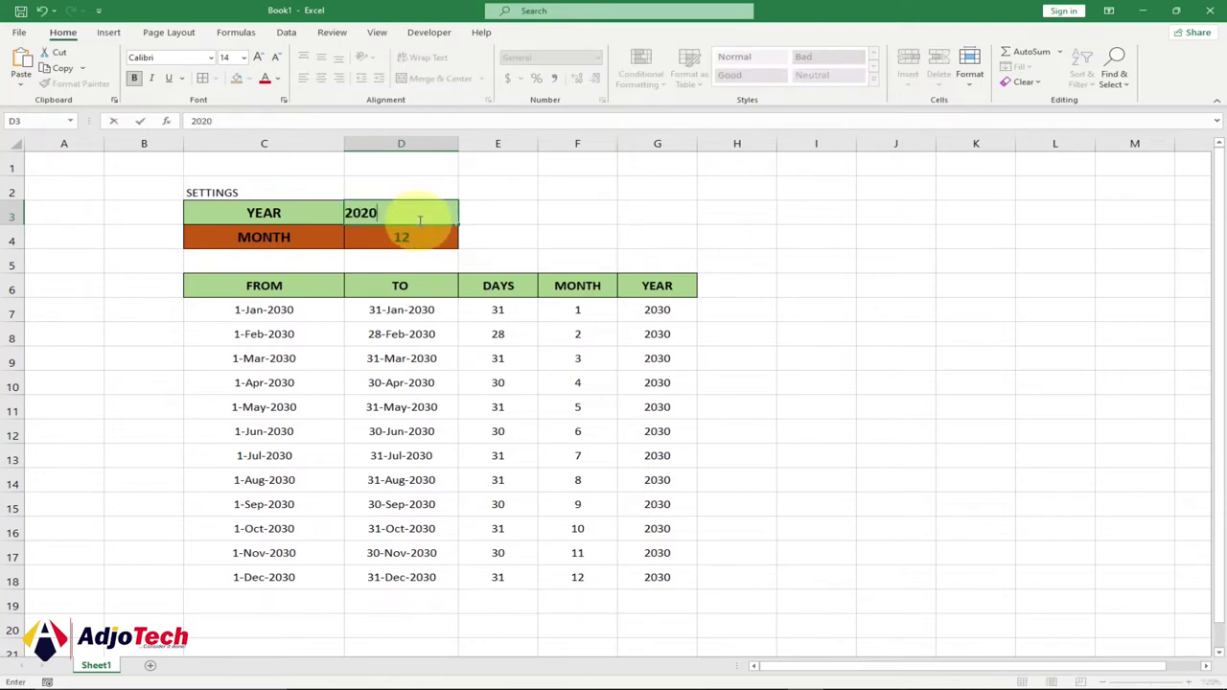
key("Return")
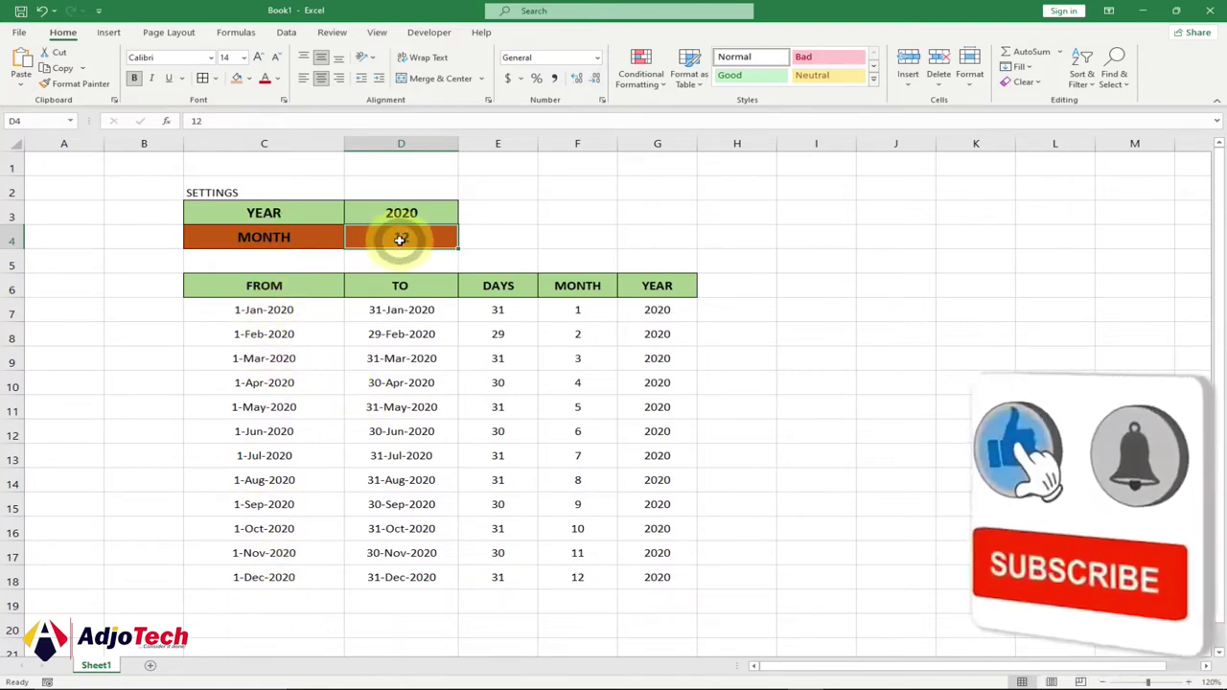
type("6")
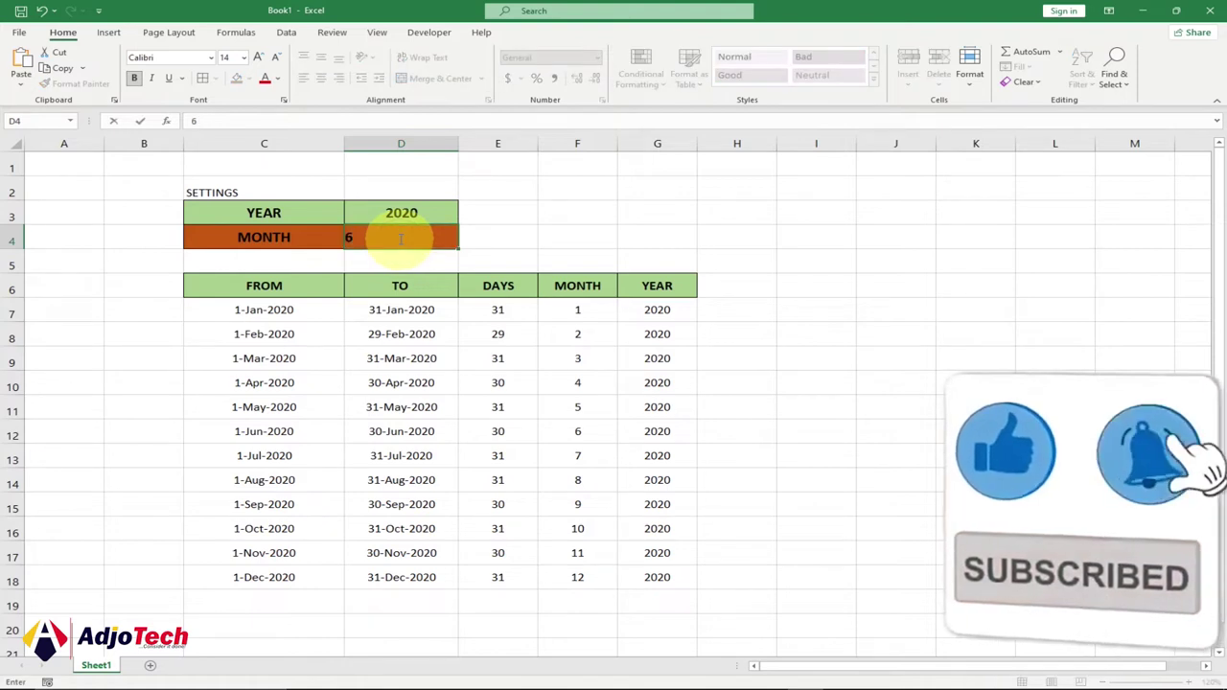
key("Return")
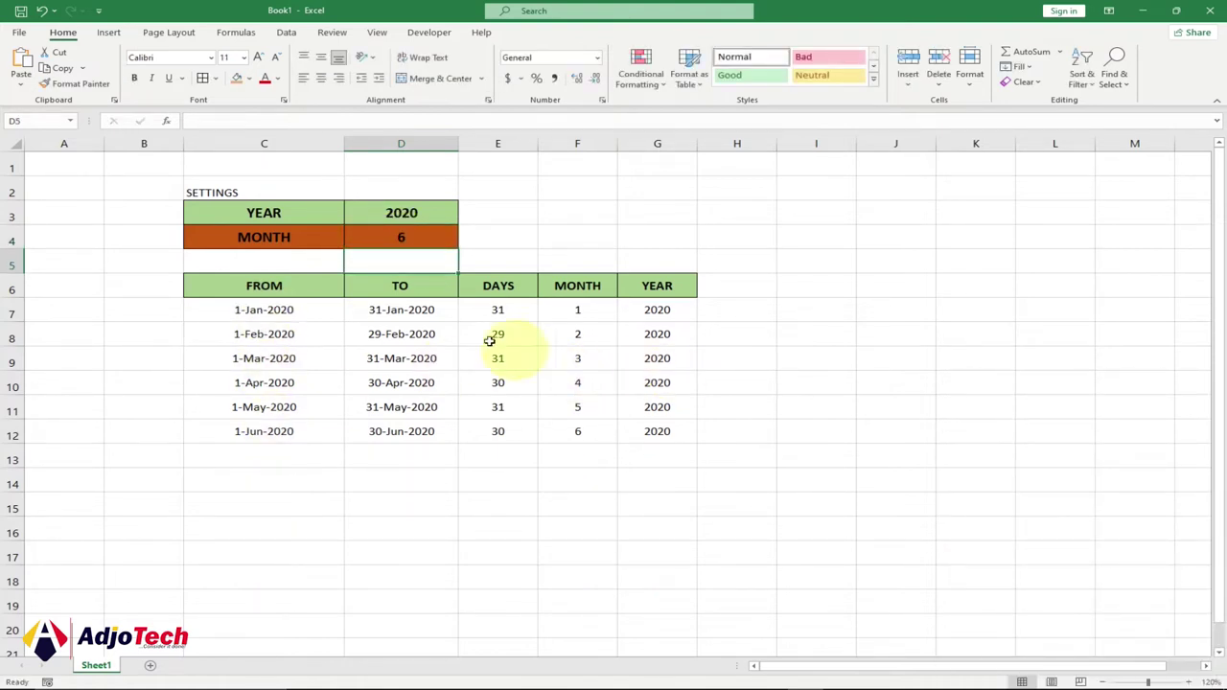
left_click(403, 238)
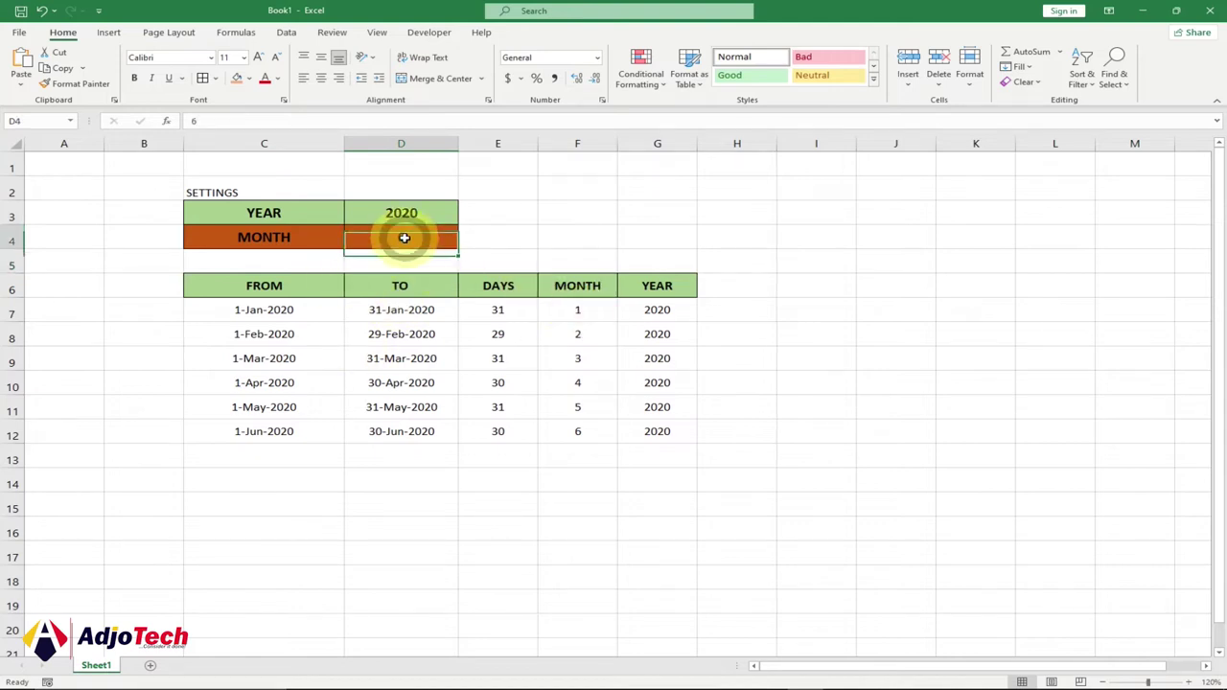
type("12")
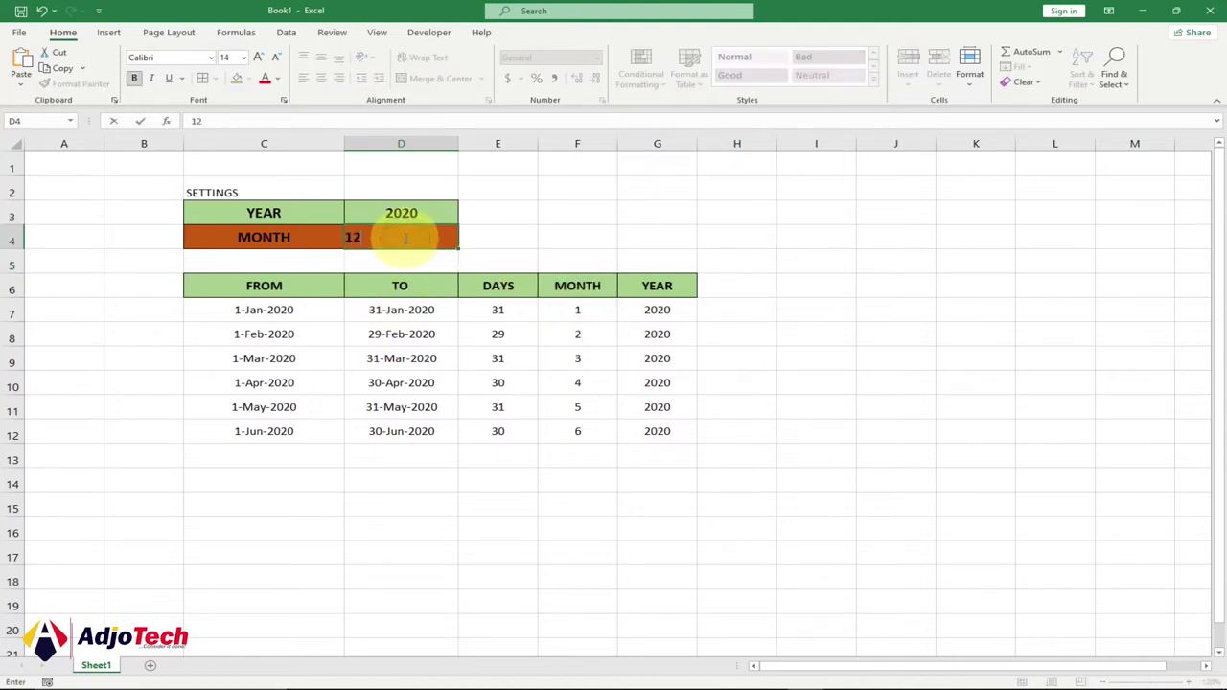
key("Return")
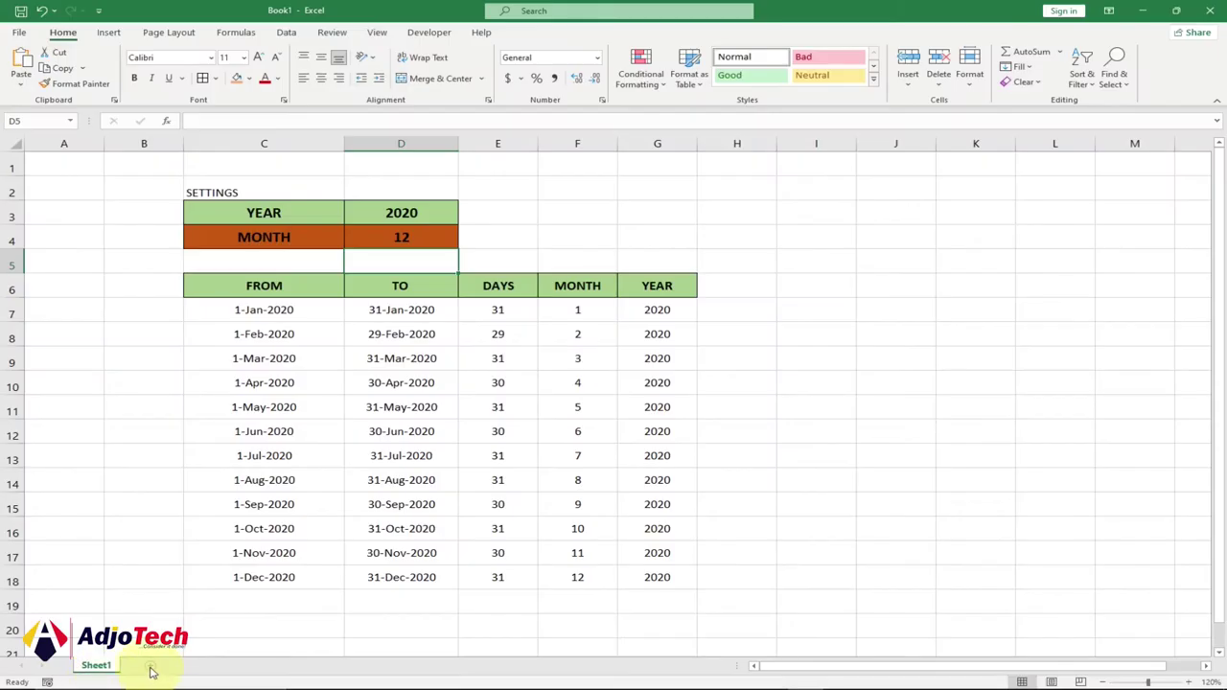
Add a new Sheet3 and make all its rows taller and columns wider.
left_click(150, 665)
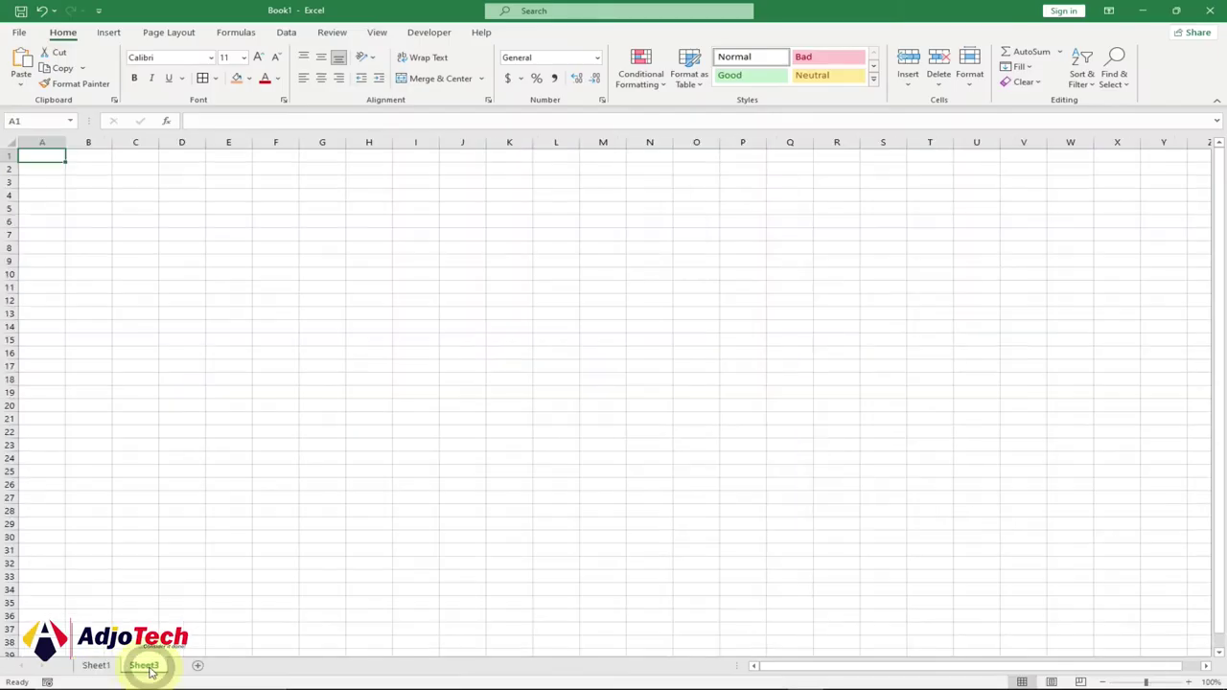
left_click(12, 144)
left_click_drag(11, 161, 14, 173)
left_click_drag(111, 143, 131, 144)
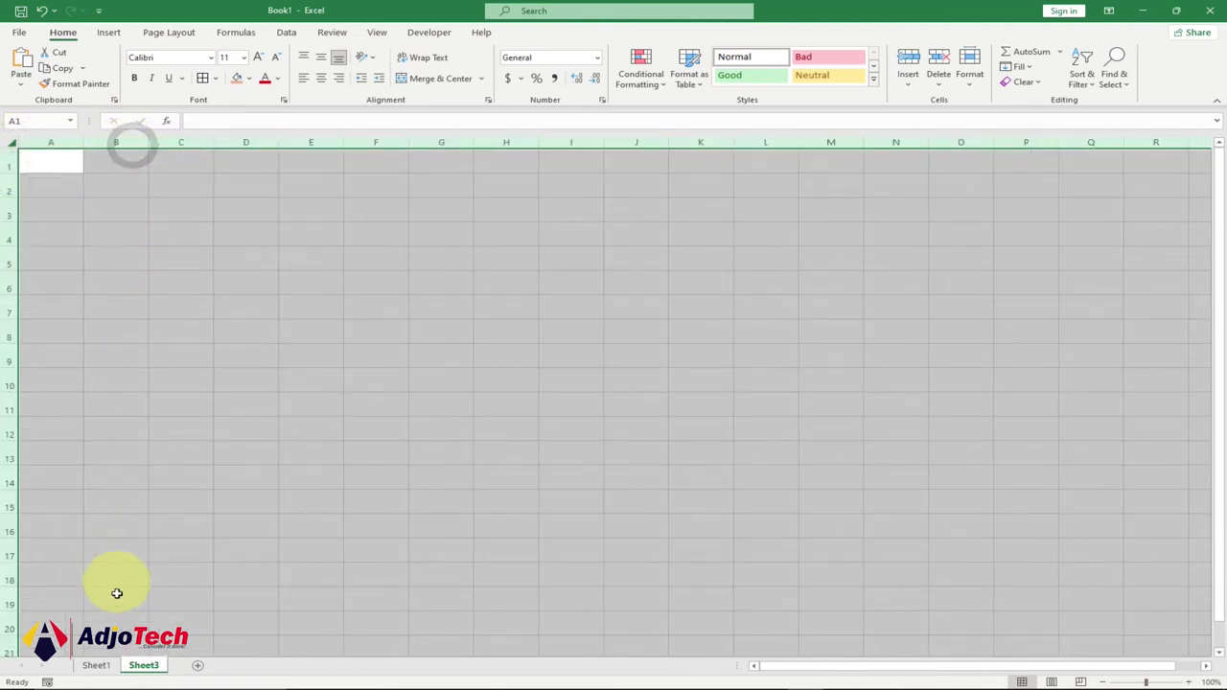
left_click(95, 664)
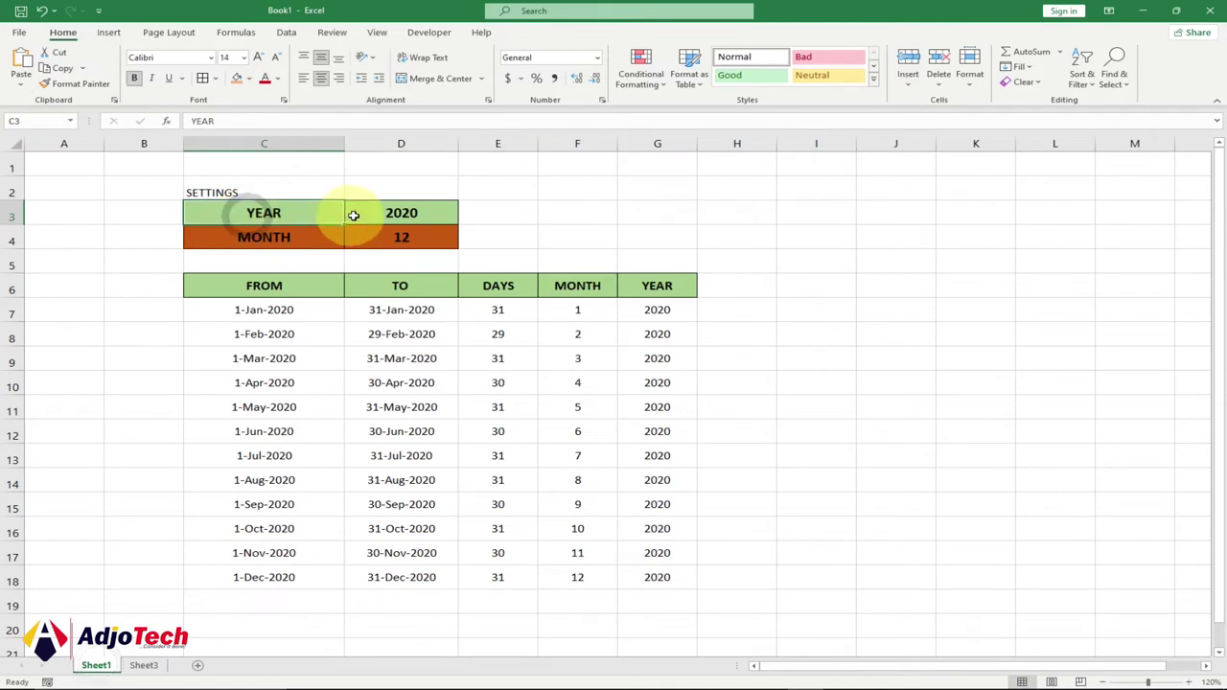
left_click(144, 664)
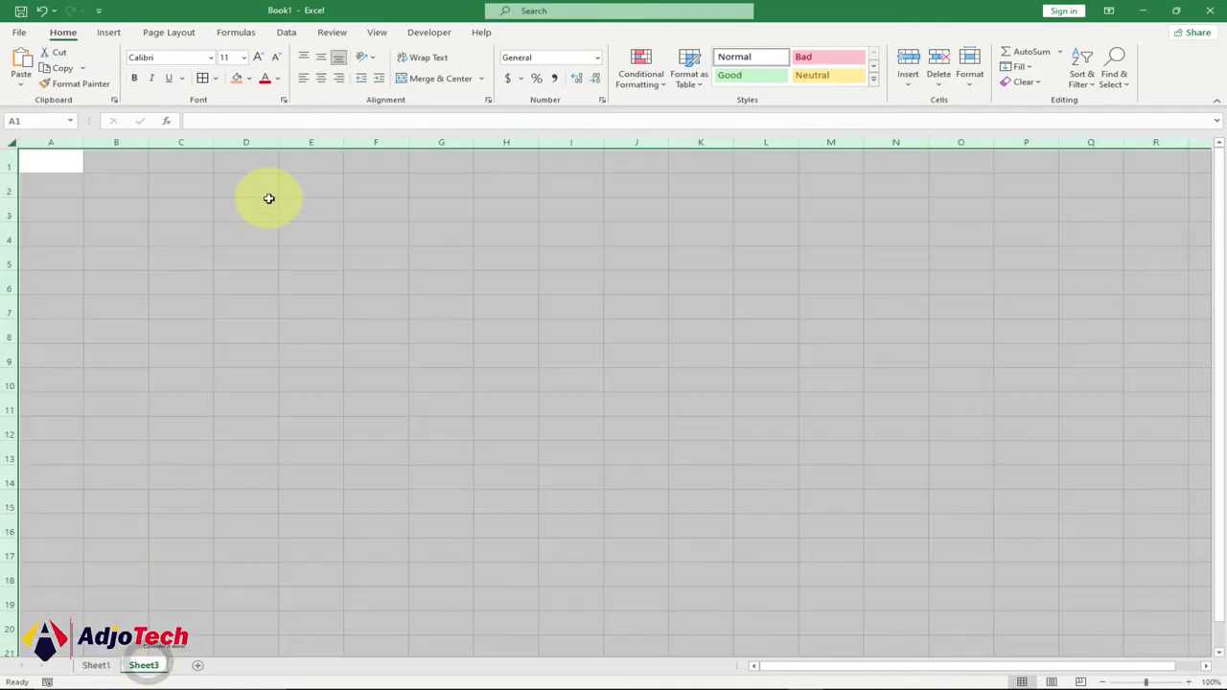
Enter labels YEAR and MONTH in D3:D4 with values 2022 and 12 in E3:E4.
left_click_drag(251, 212, 313, 234)
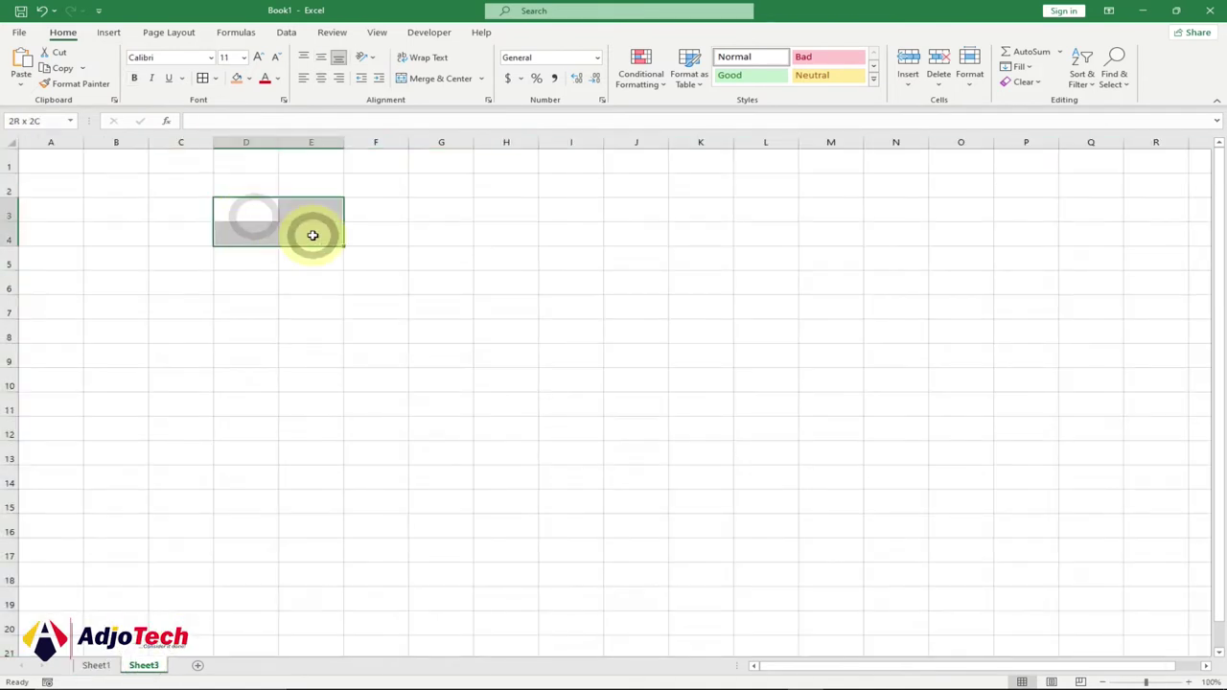
left_click(244, 208)
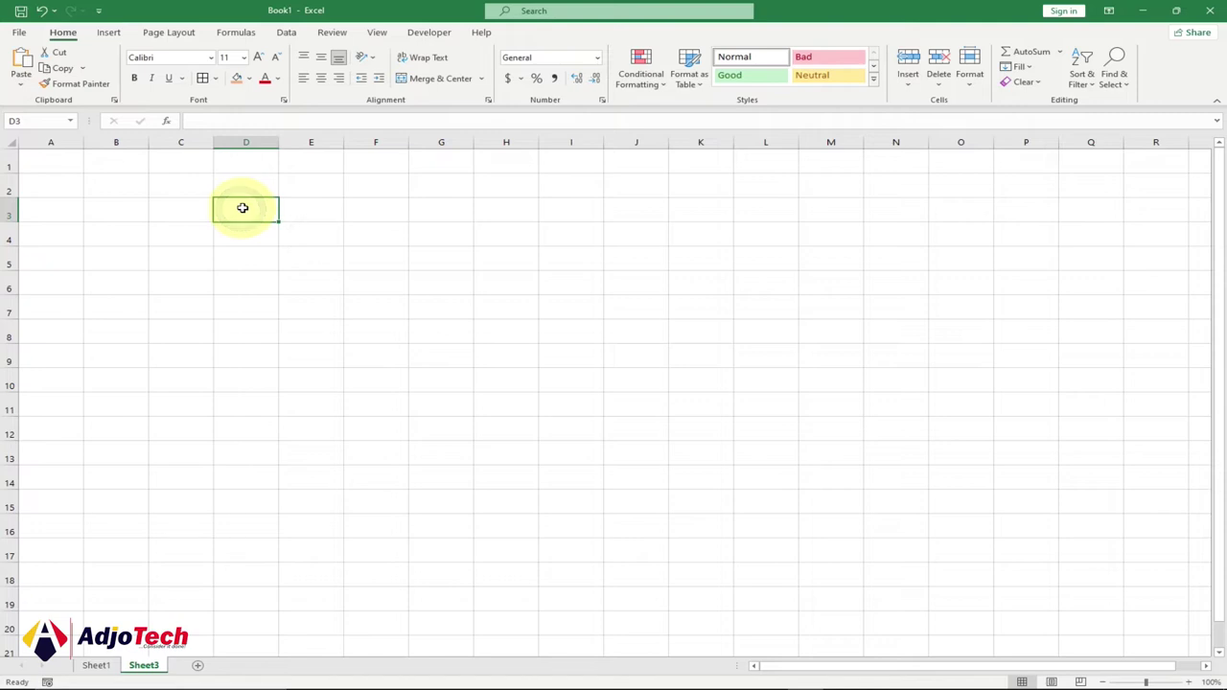
type("year")
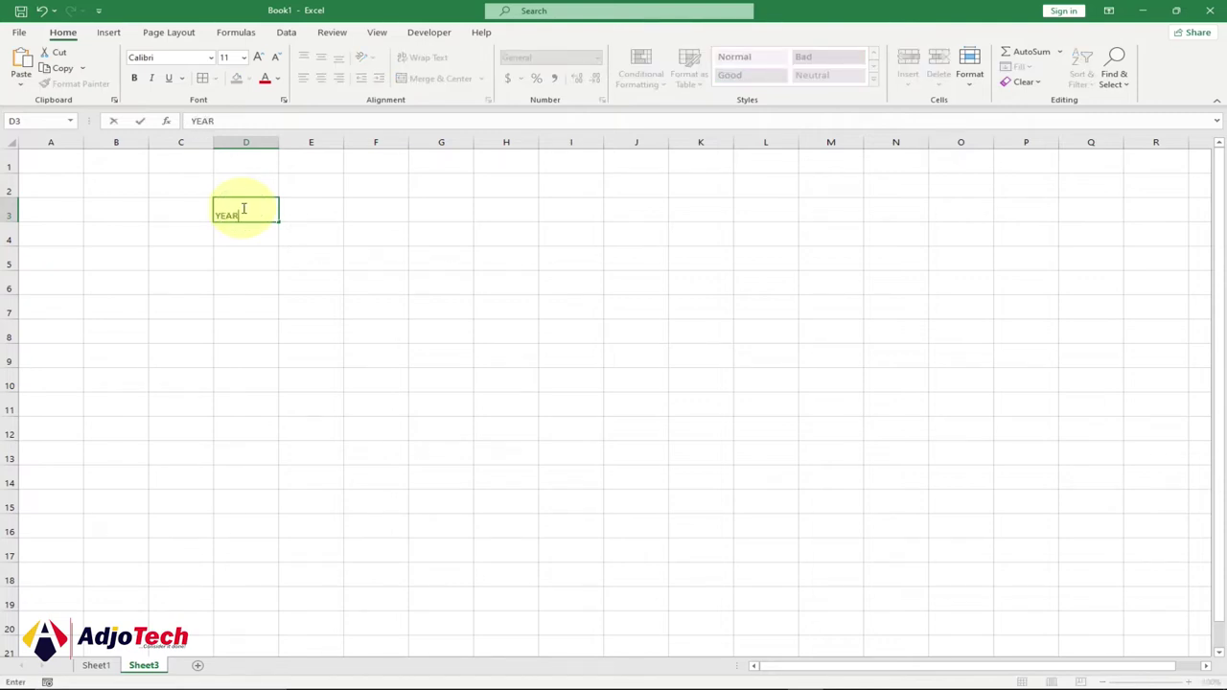
key("Return")
type("MOMT")
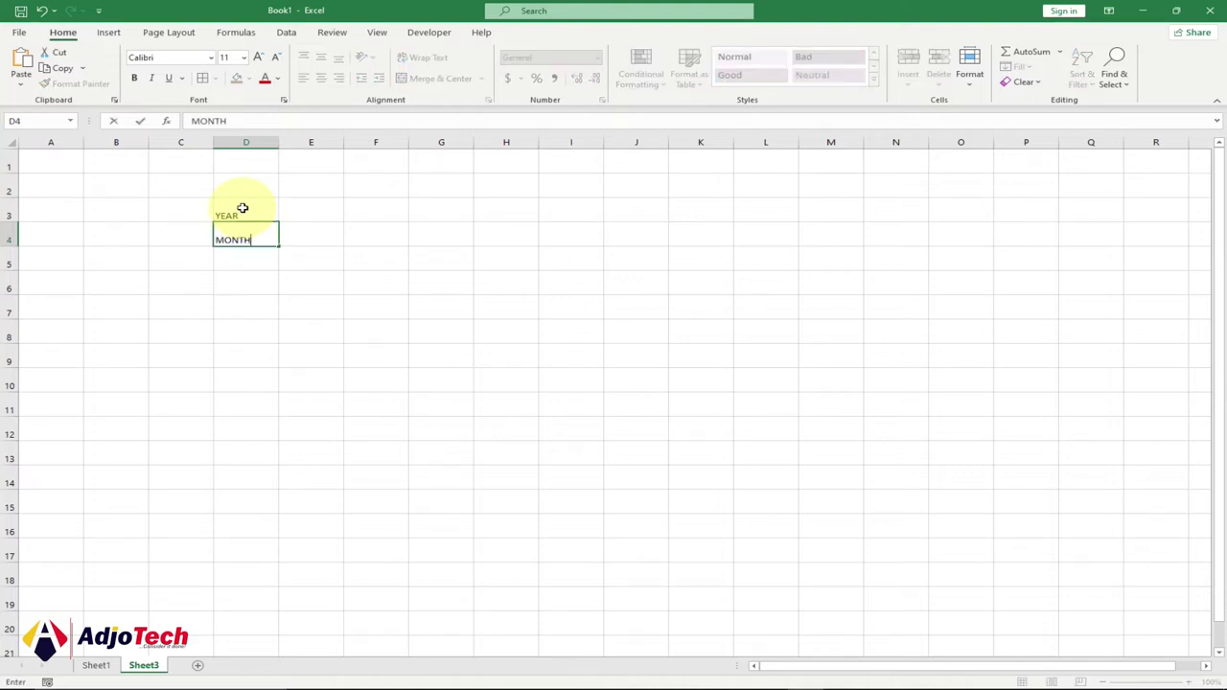
left_click(323, 212)
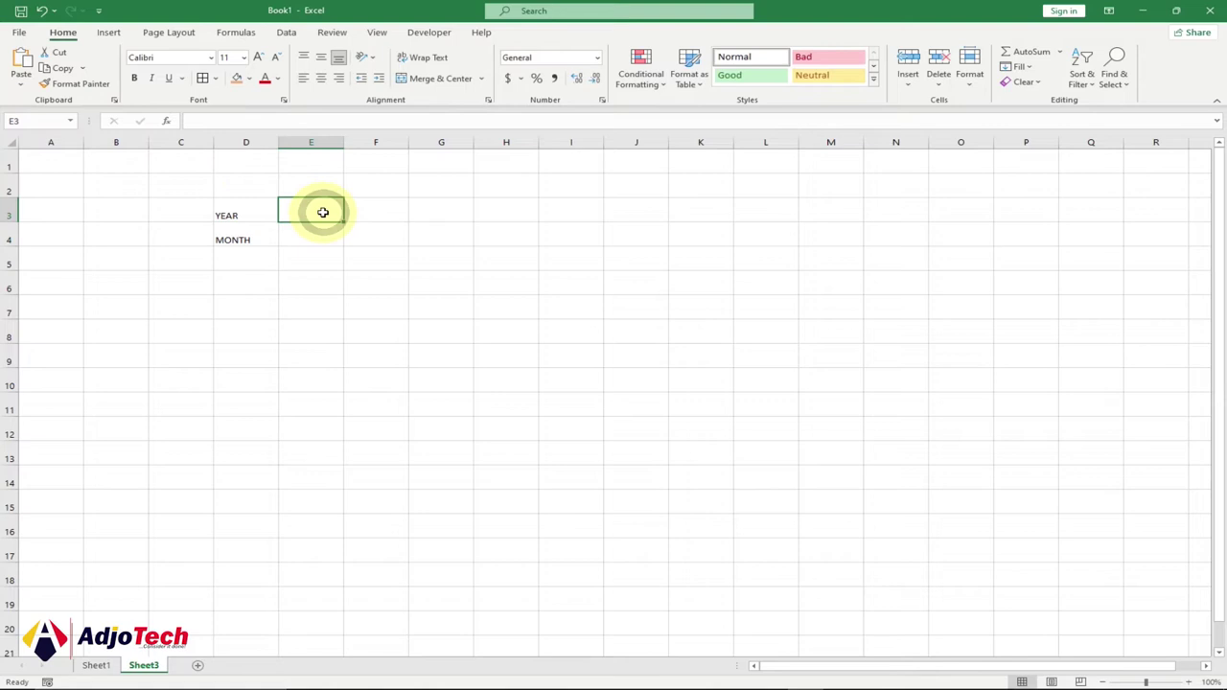
type("2022")
left_click(313, 239)
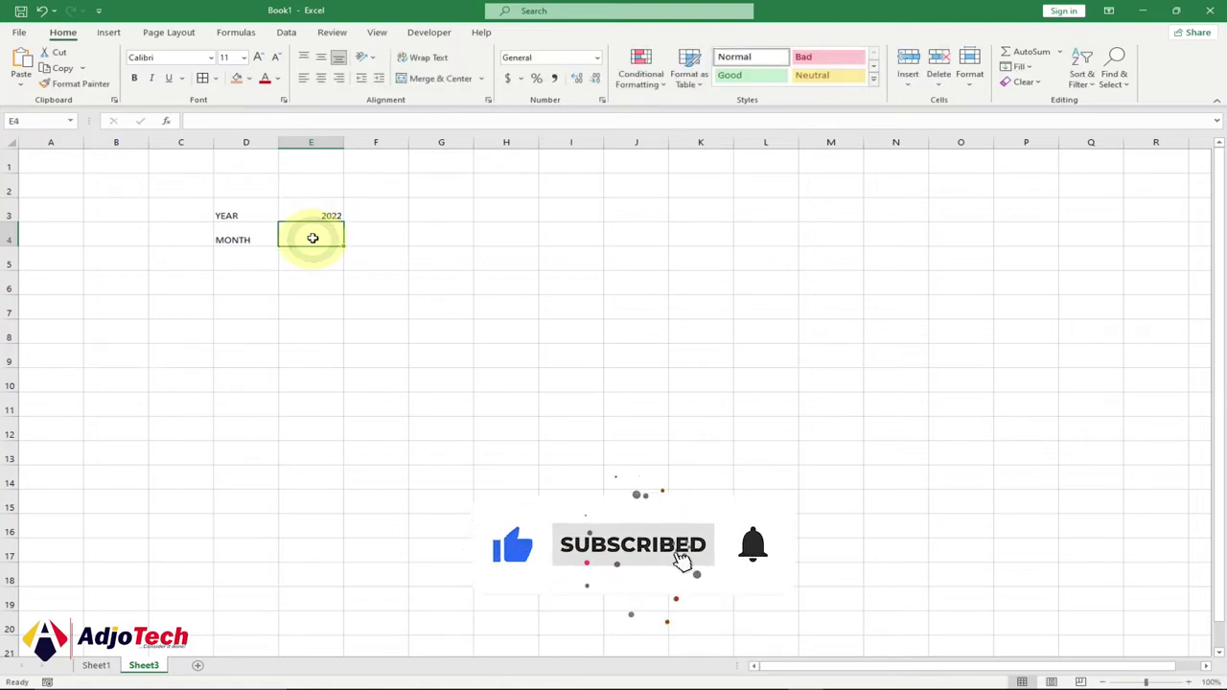
type("123")
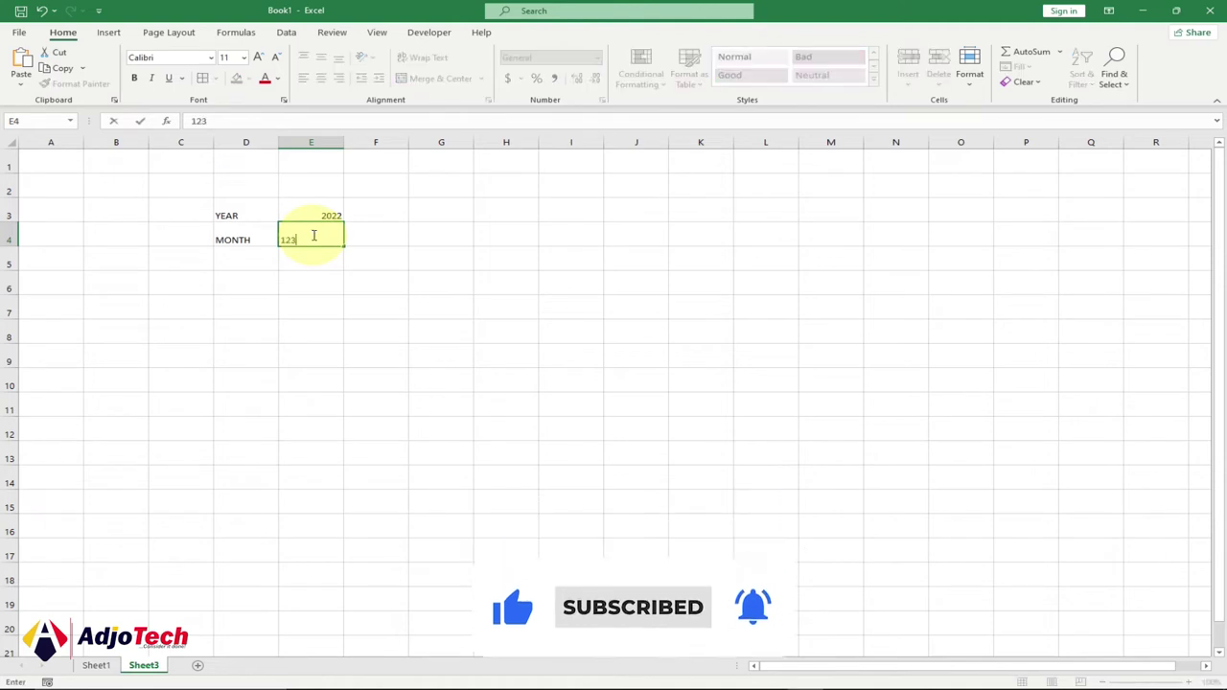
key("Return")
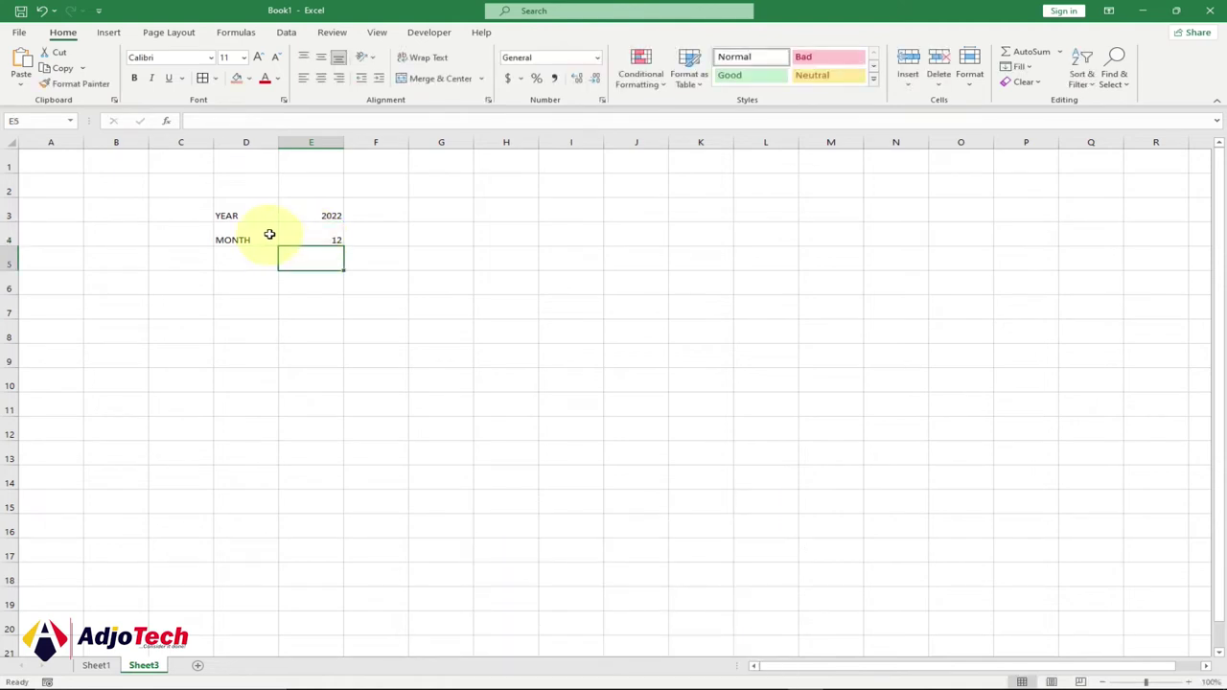
Centre, border and bold the D3:E4 settings cells at font size 14.
left_click_drag(246, 214, 303, 236)
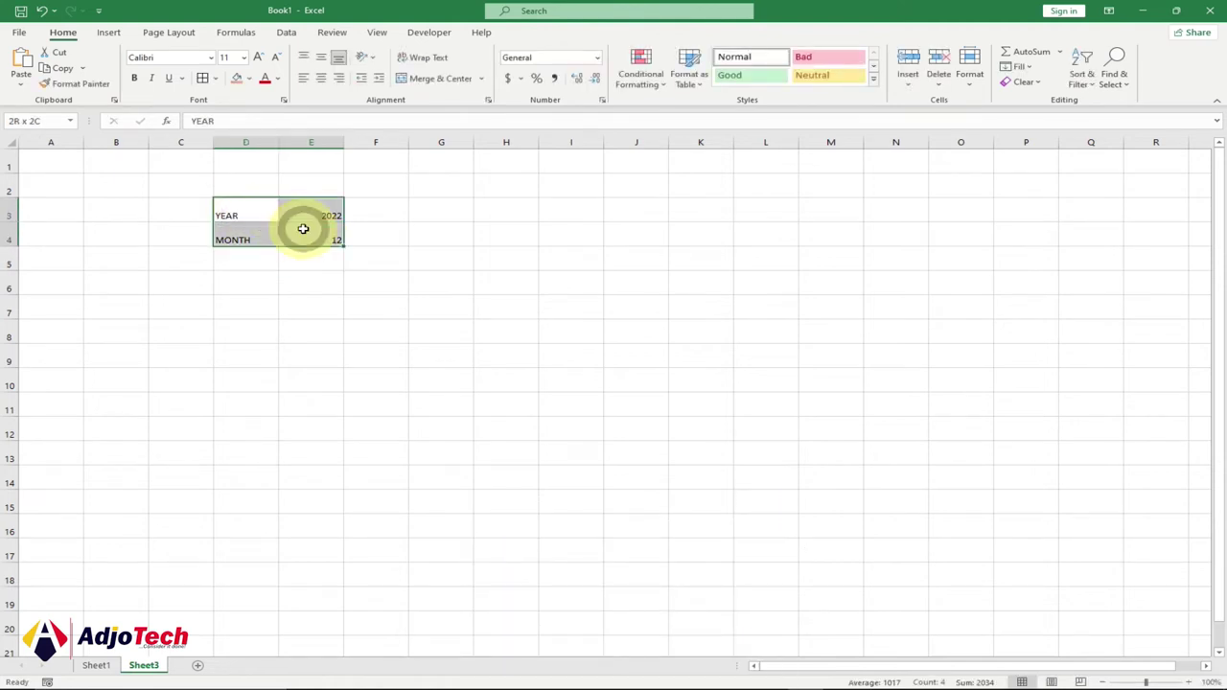
left_click(321, 79)
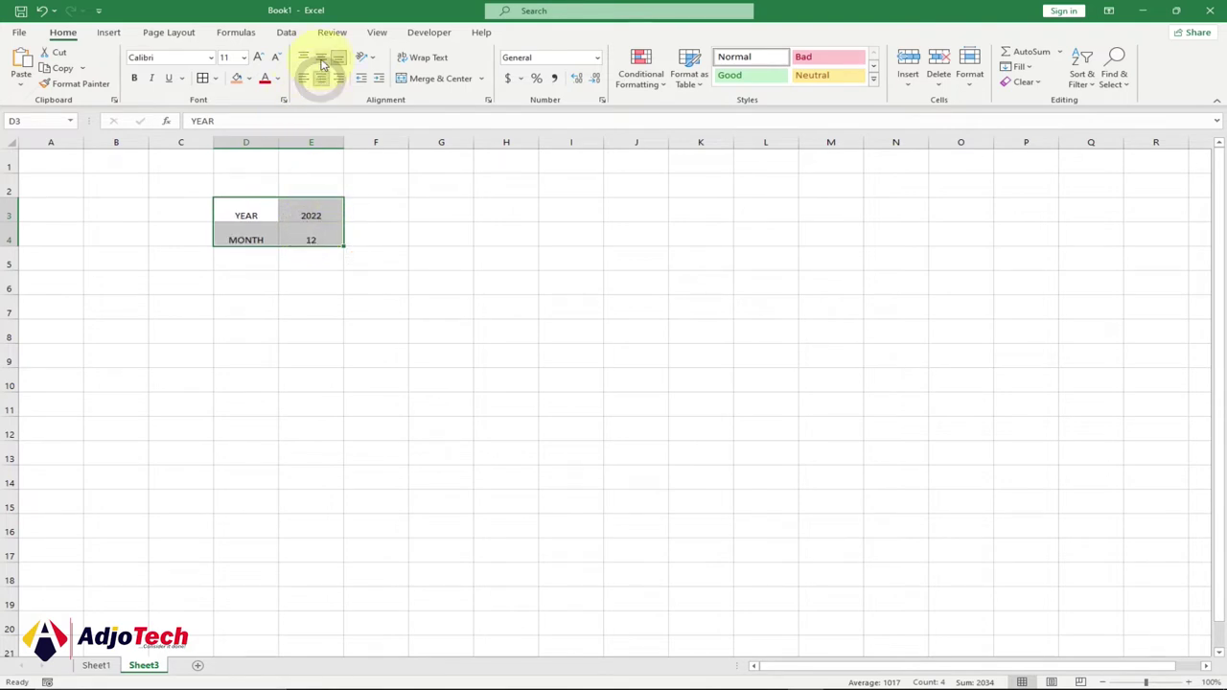
left_click(321, 59)
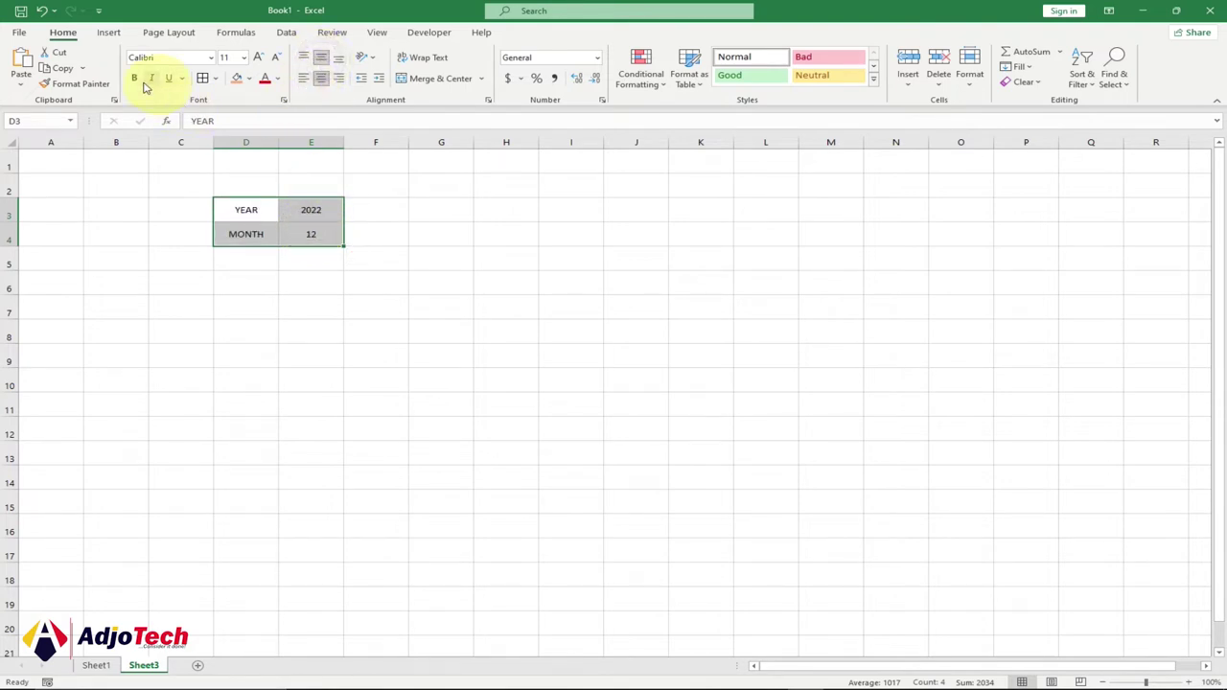
left_click(202, 79)
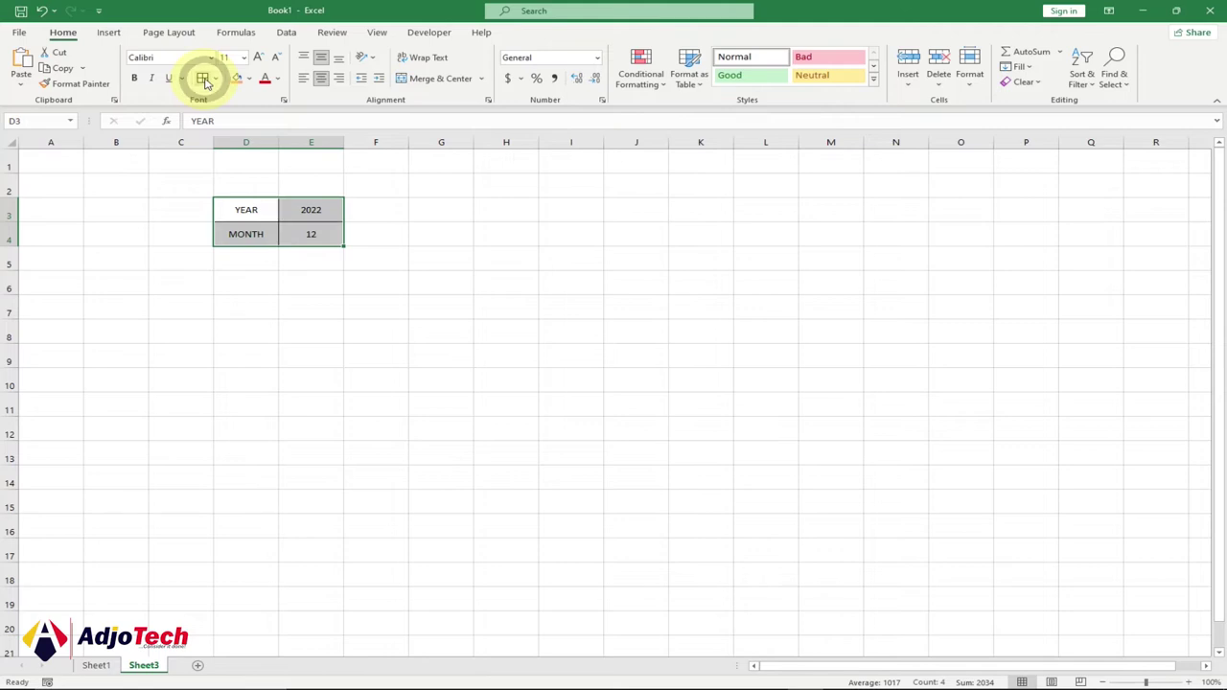
left_click(136, 79)
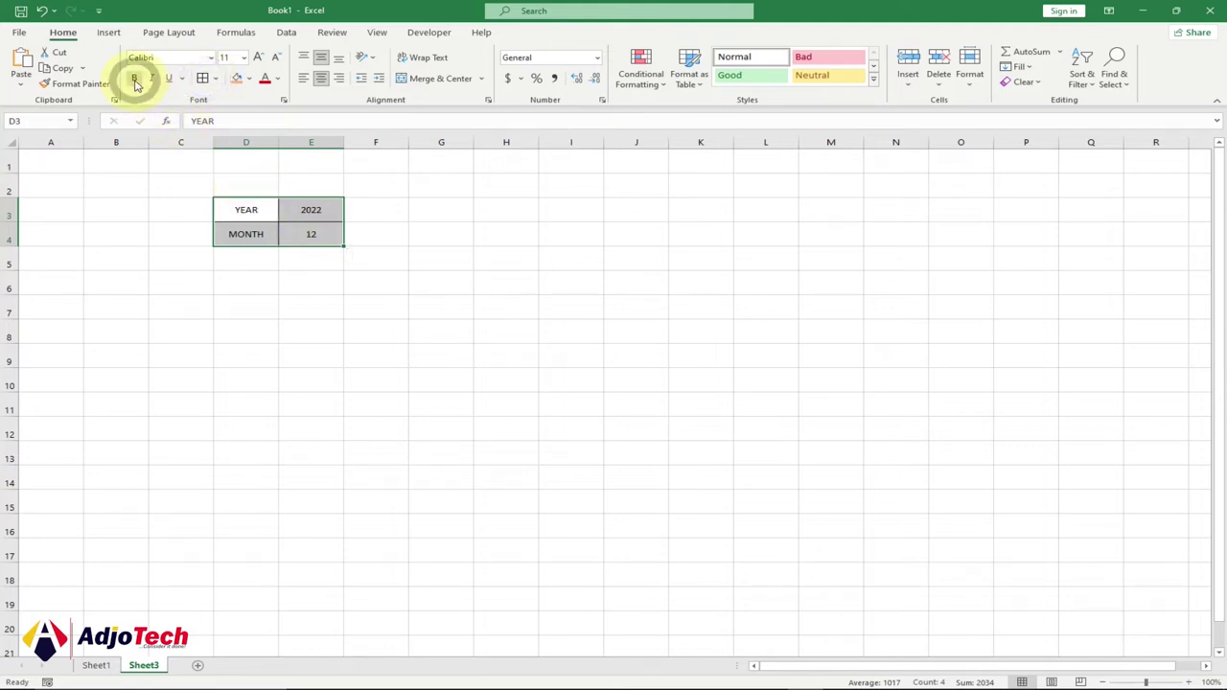
left_click(244, 57)
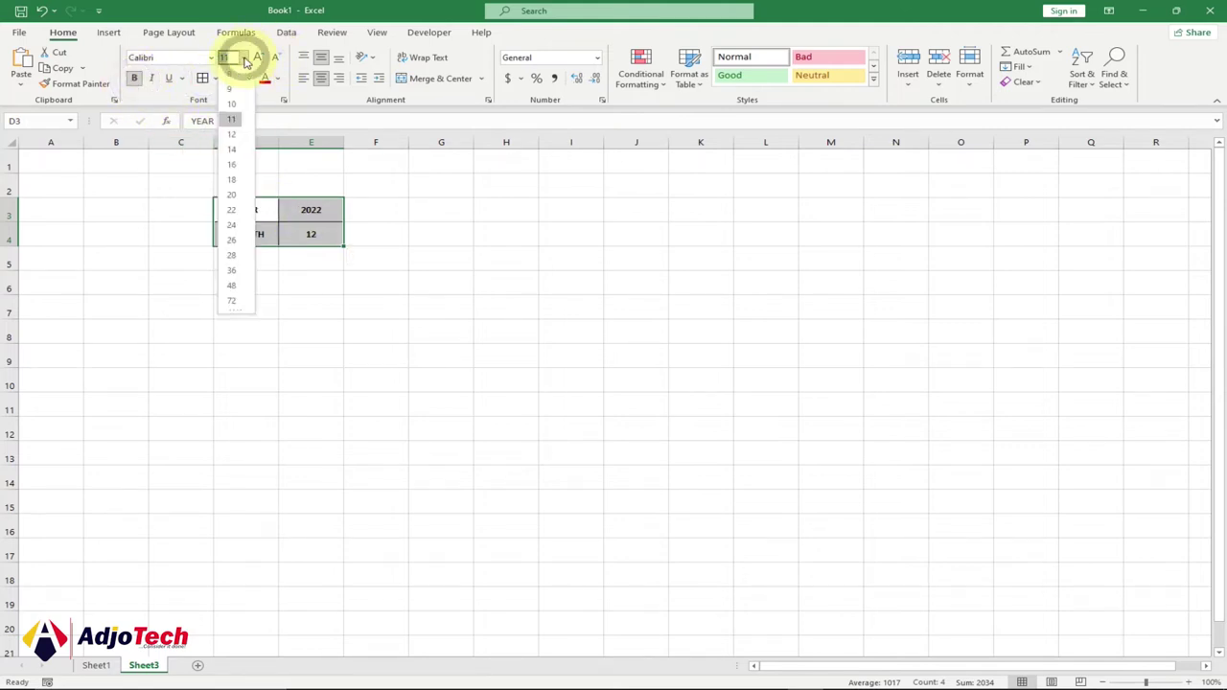
left_click(235, 155)
Widen columns D and E and compare with the Sheet1 example table.
left_click(253, 142)
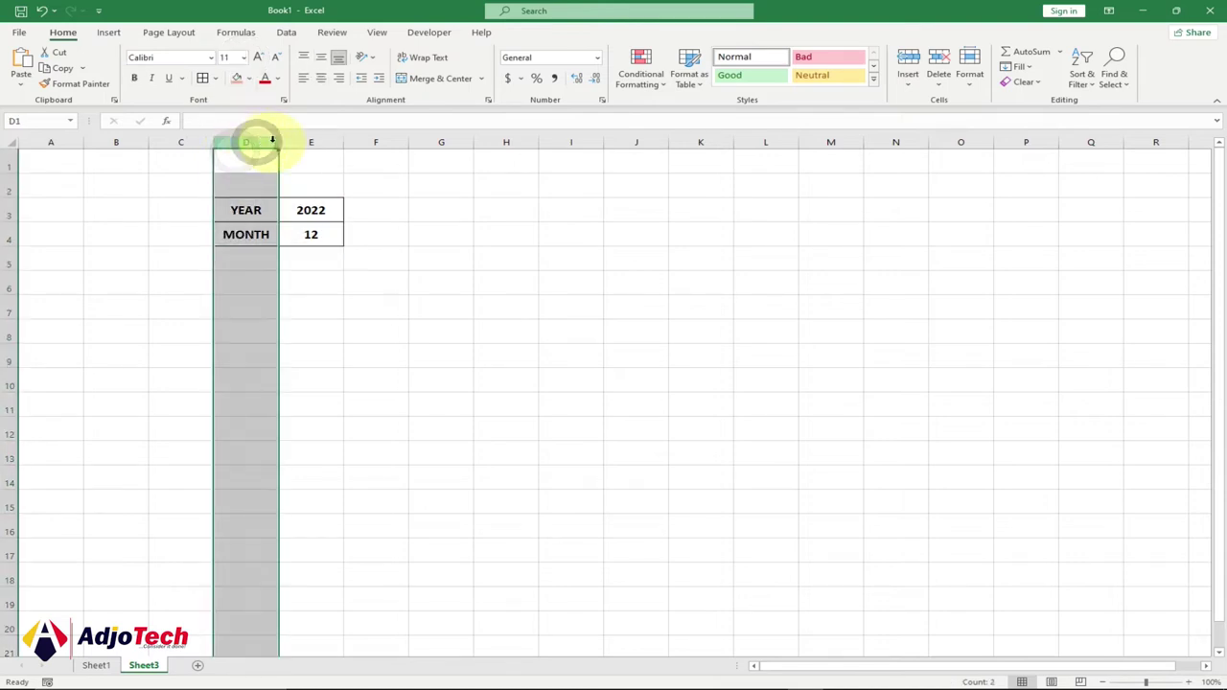
left_click_drag(275, 142, 376, 143)
left_click(326, 142)
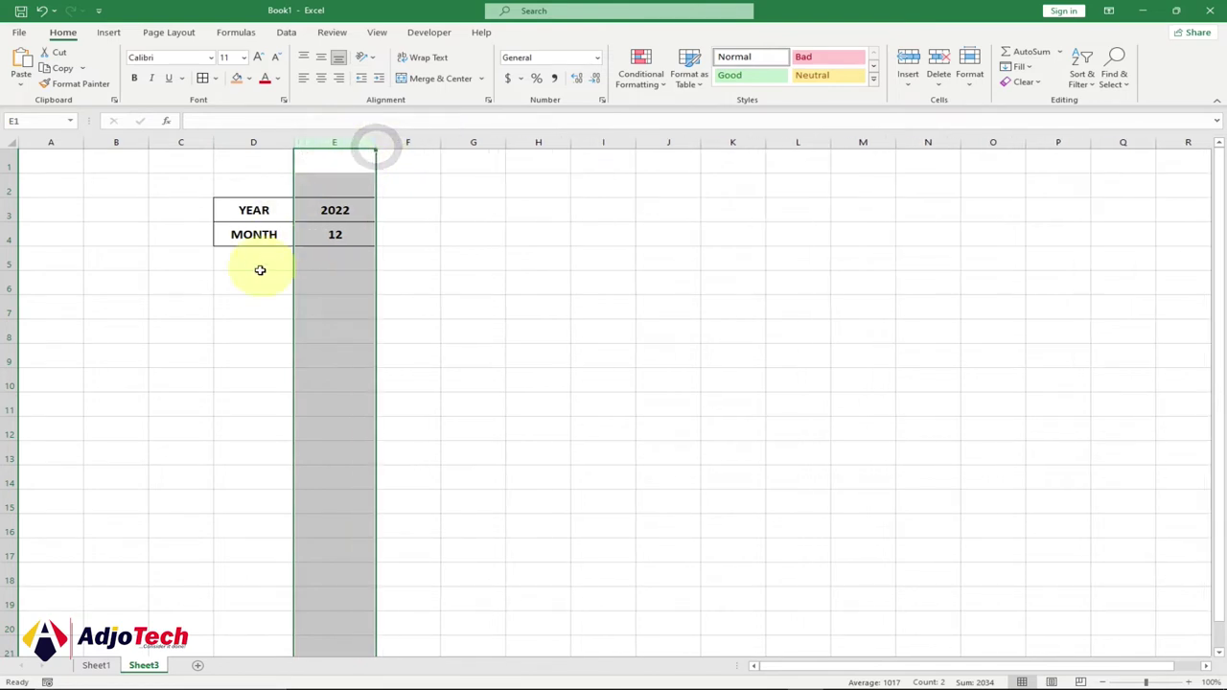
left_click(253, 280)
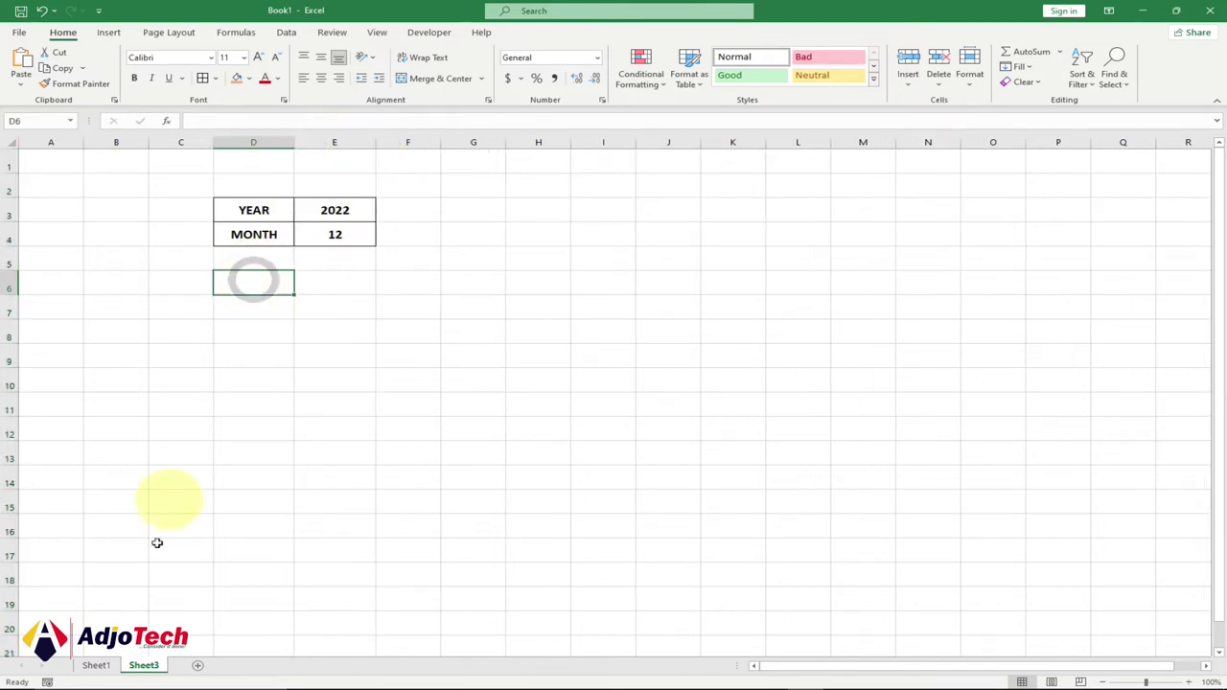
left_click(101, 667)
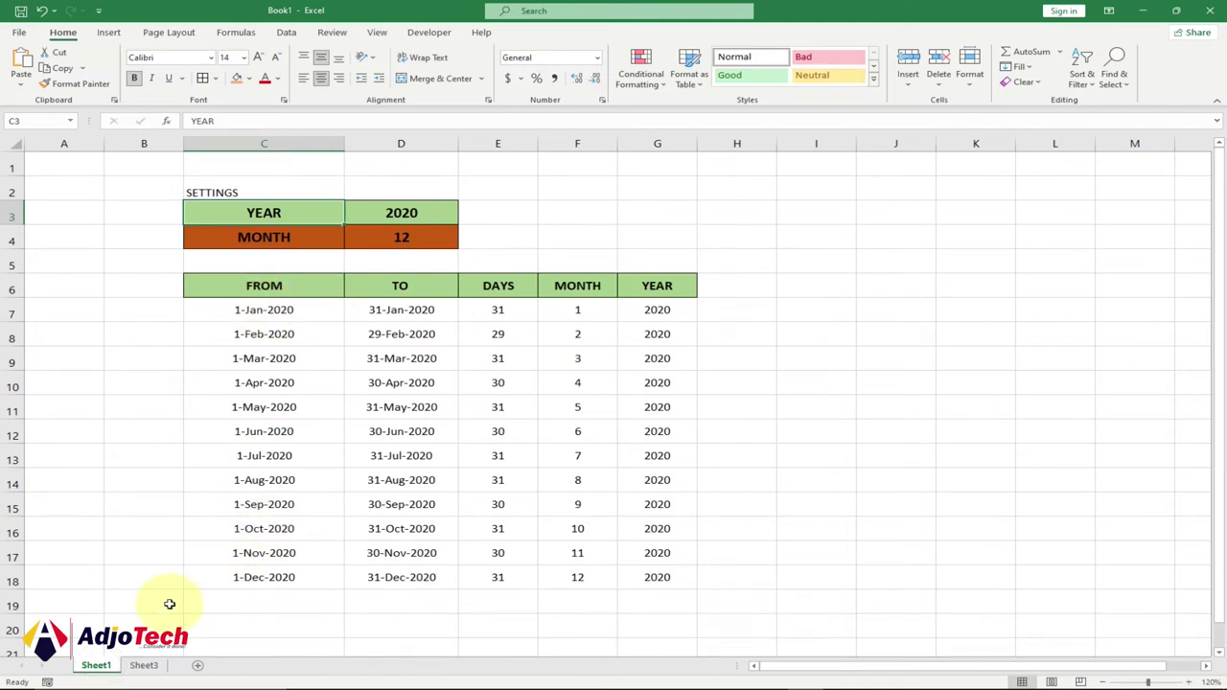
On Sheet3, enter headers FROM, TO, DAYS, MONTHS and YEAR across D6:H6.
left_click(145, 666)
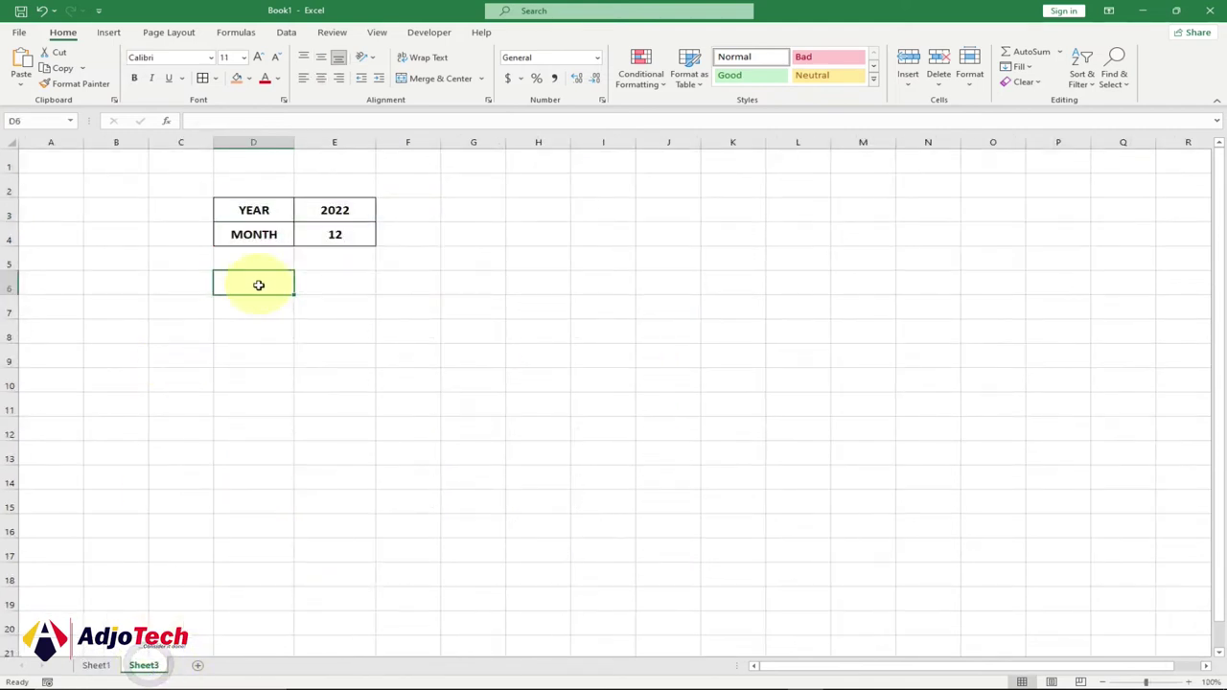
type("FROM")
key("Tab")
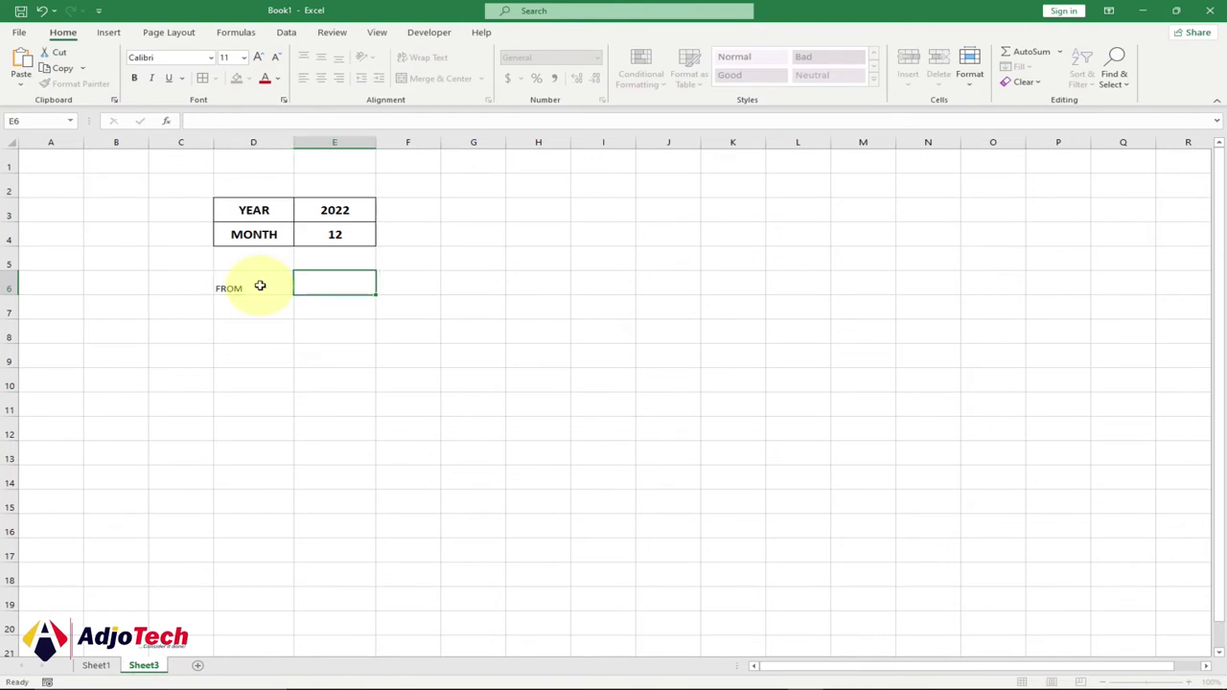
type("TO")
key("Tab")
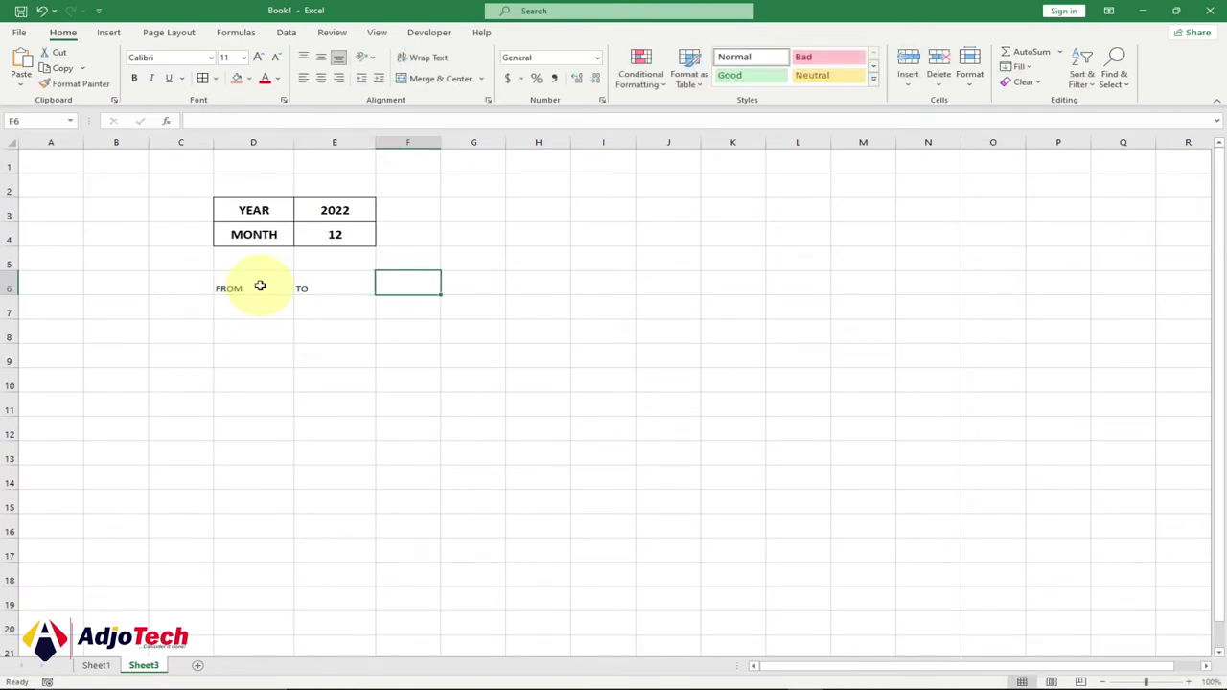
type("DAYS")
key("Tab")
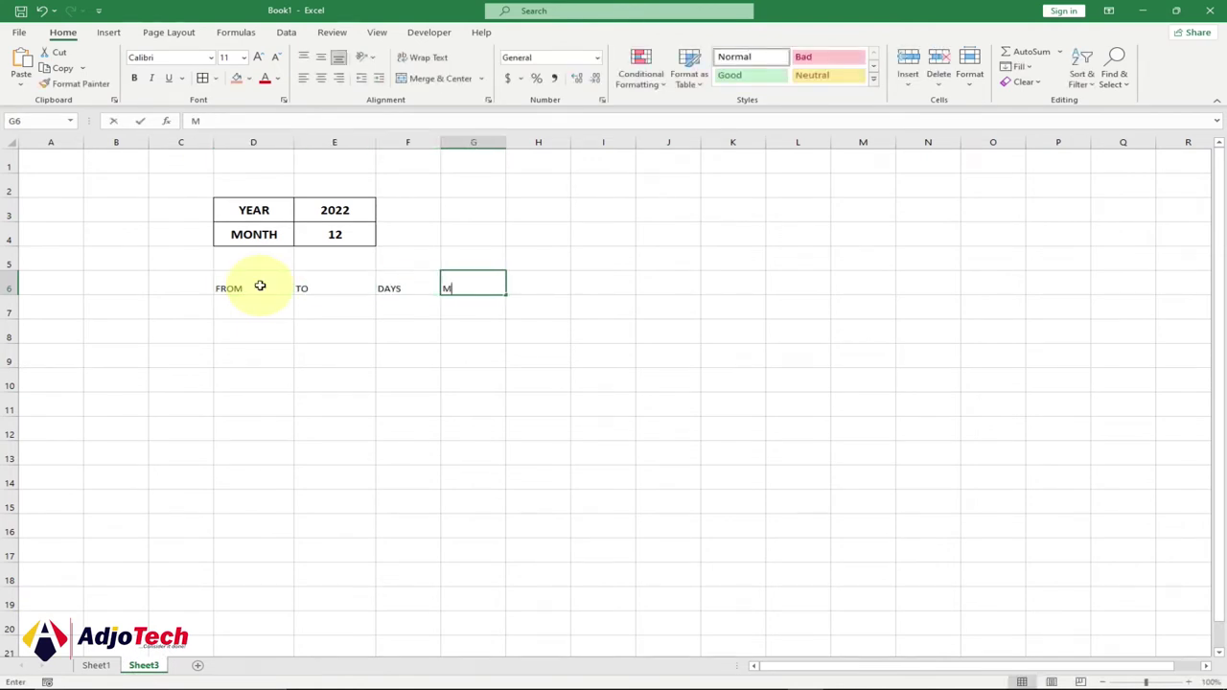
type("MONTHS")
key("Tab")
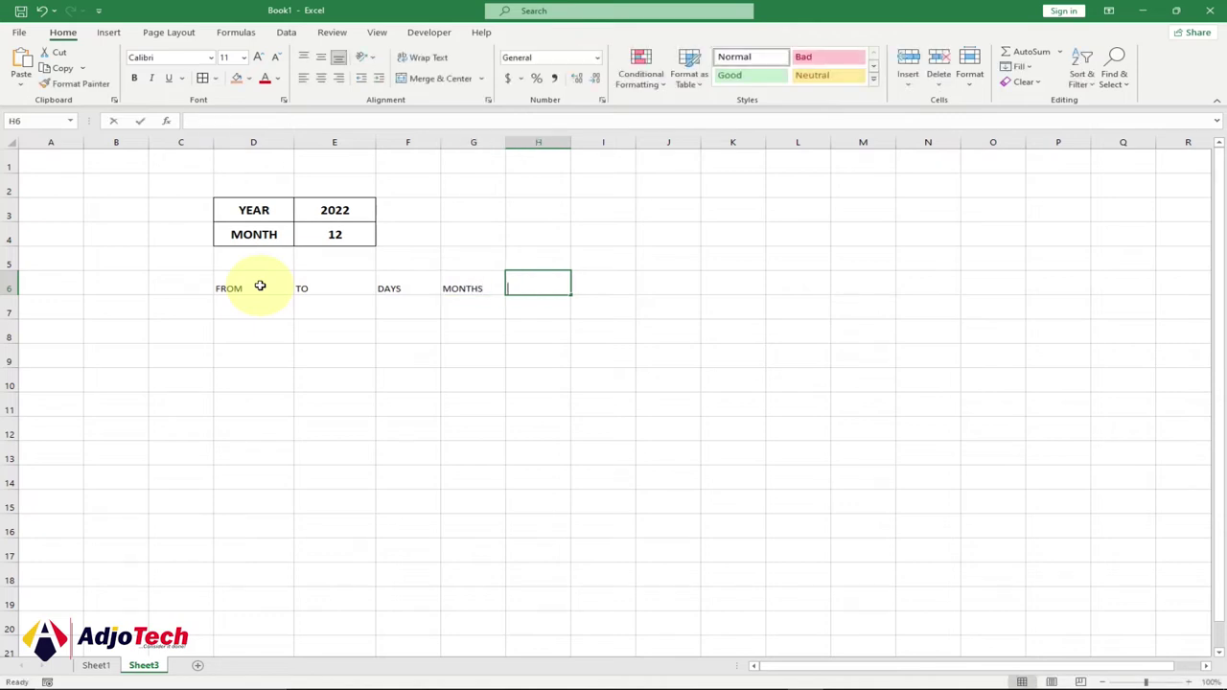
type("YEARS")
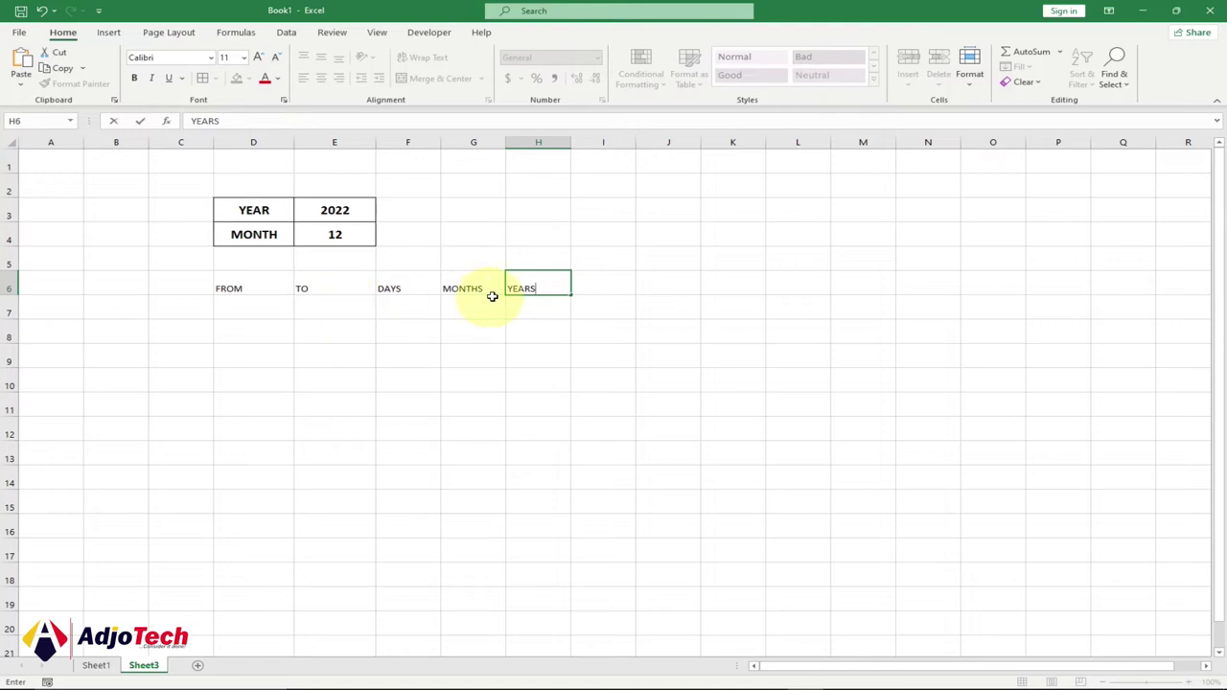
left_click(246, 303)
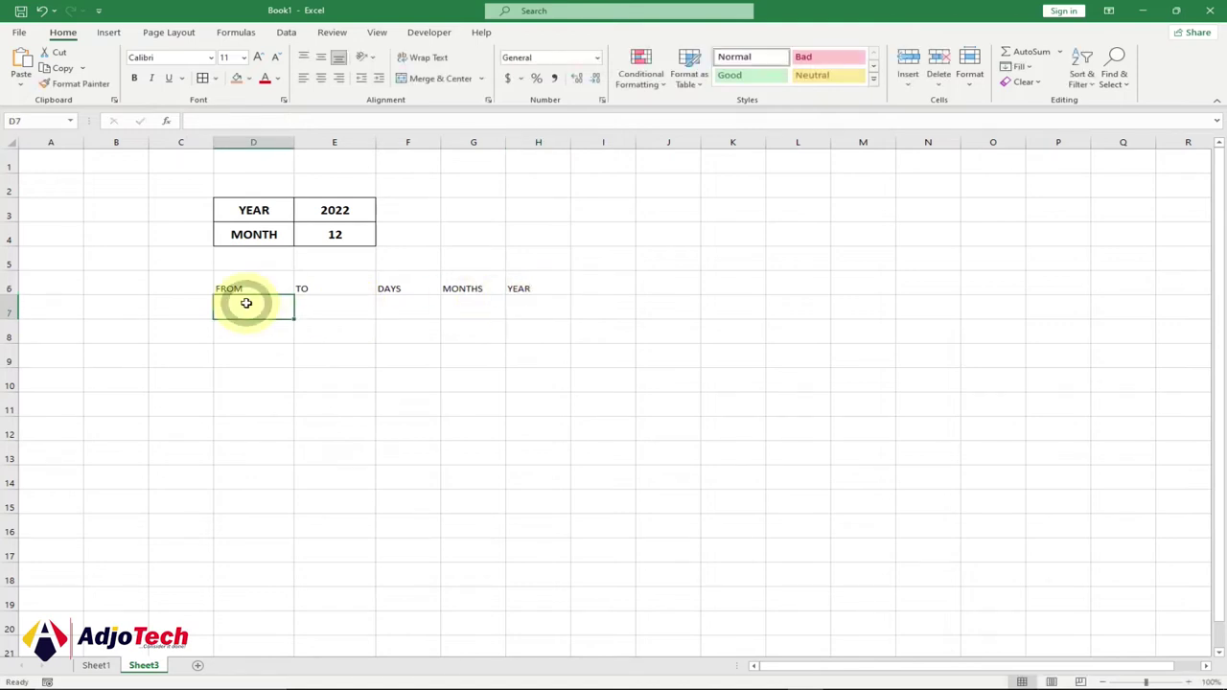
Give headers D6:H6 all borders, bold size 14 text and centre alignment.
left_click_drag(247, 280, 528, 289)
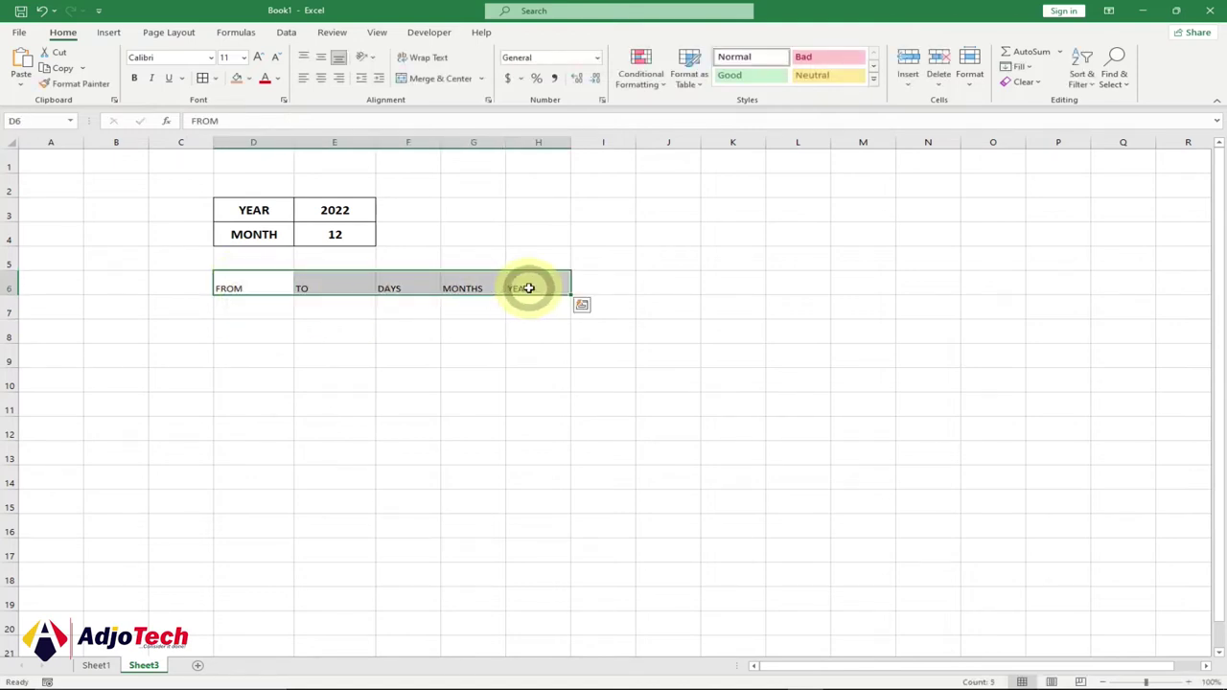
left_click(202, 77)
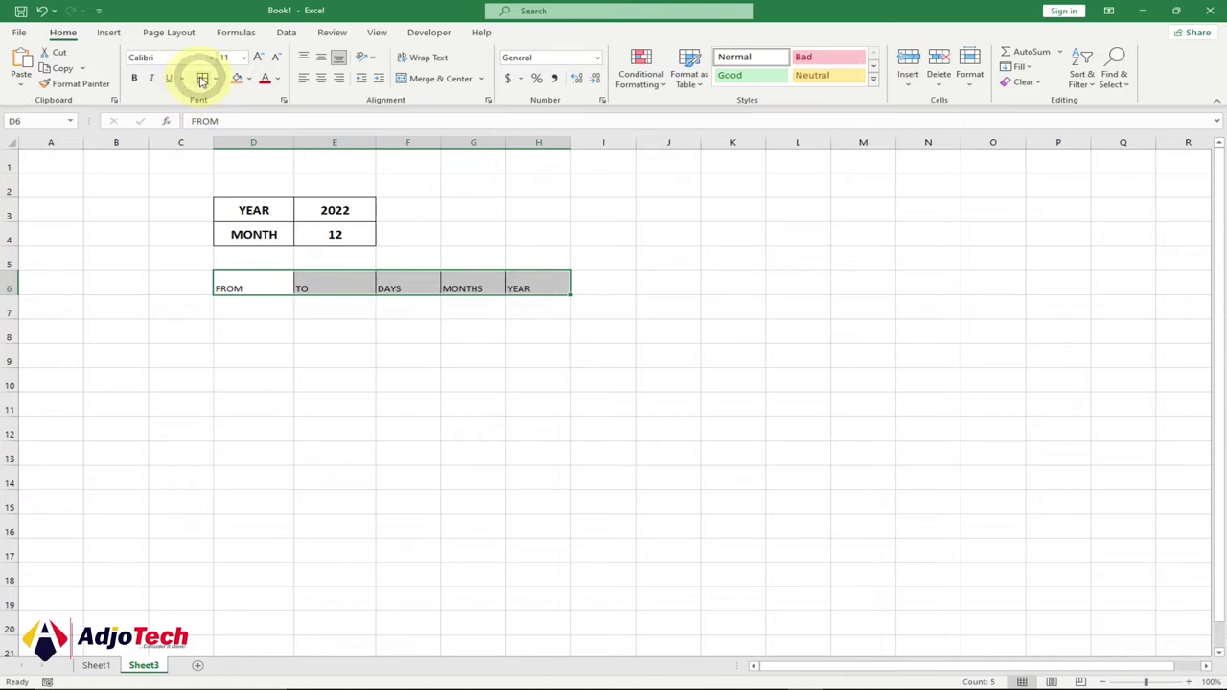
left_click(134, 77)
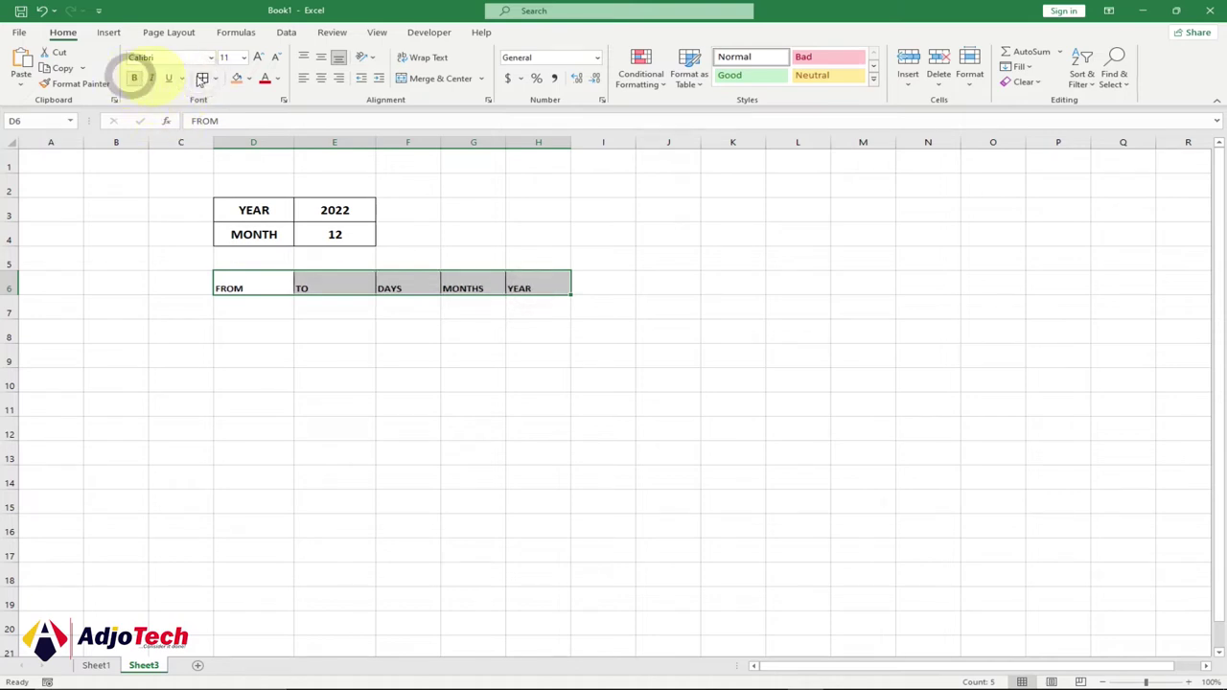
left_click(244, 59)
left_click(230, 145)
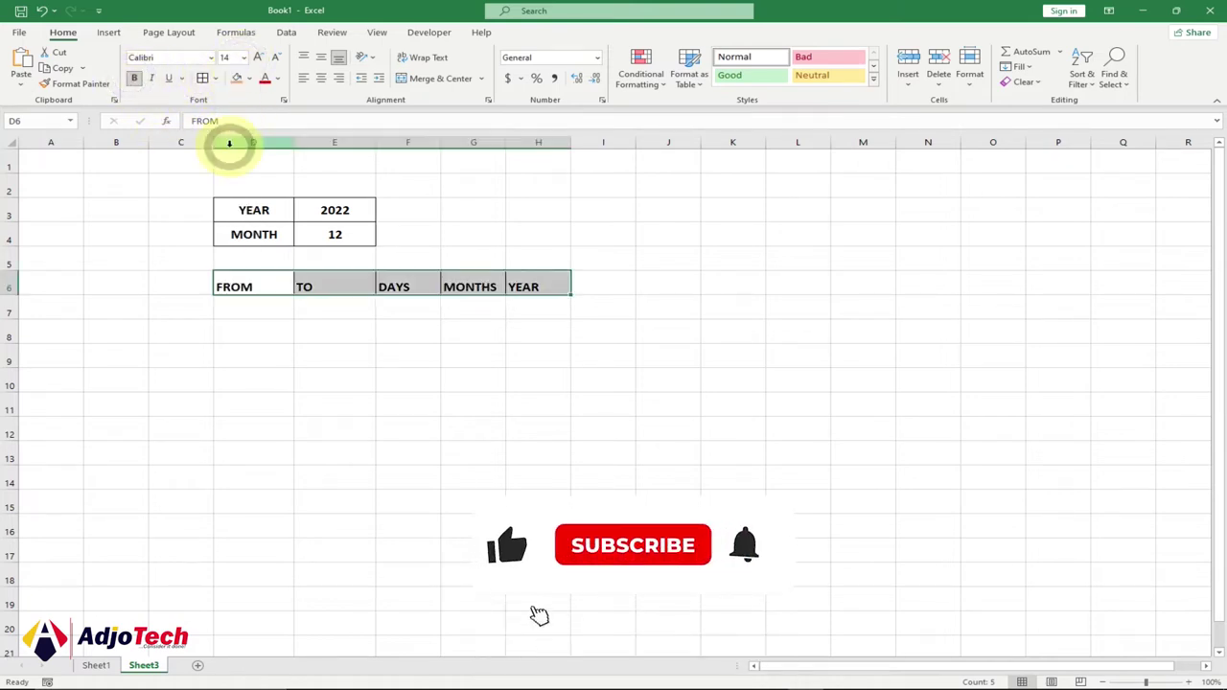
left_click(321, 77)
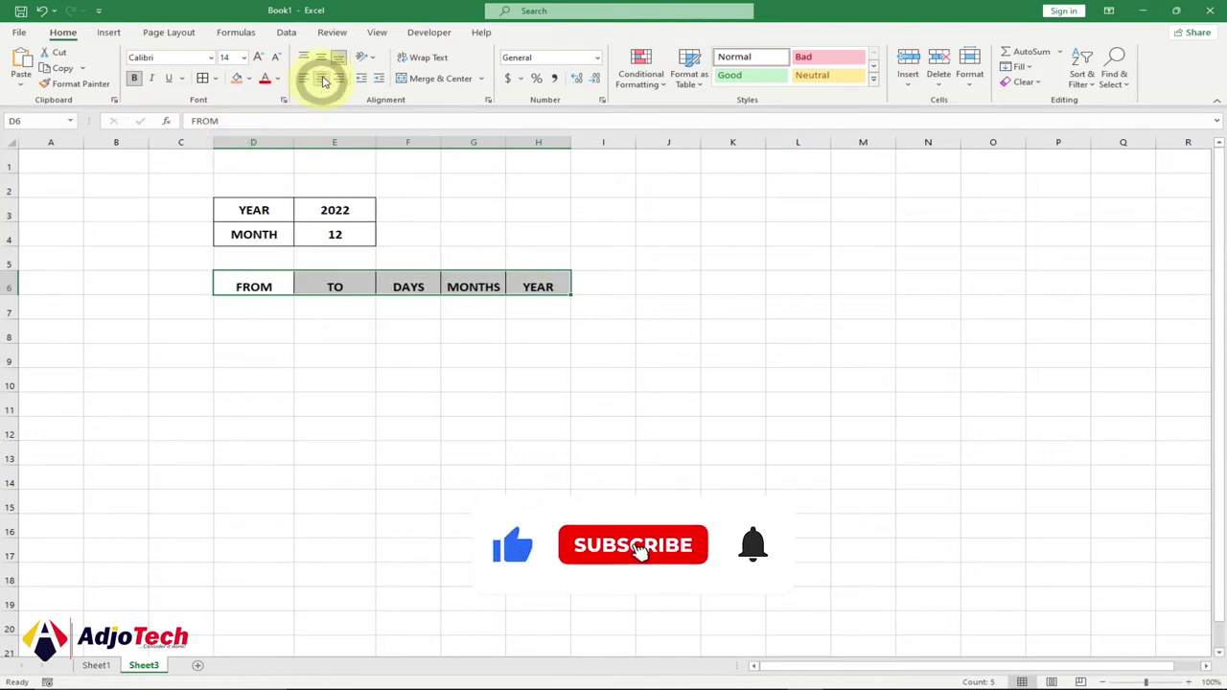
Select D7 and check the Sheet1 example before returning to Sheet3.
left_click(345, 282)
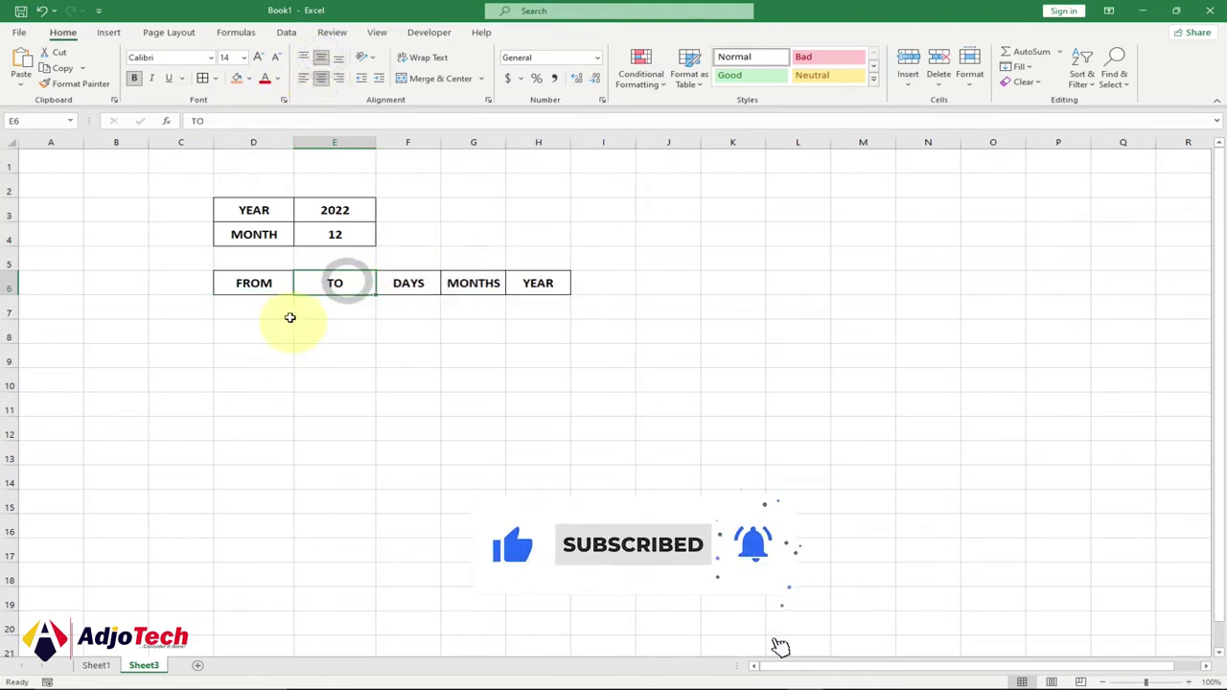
left_click(254, 308)
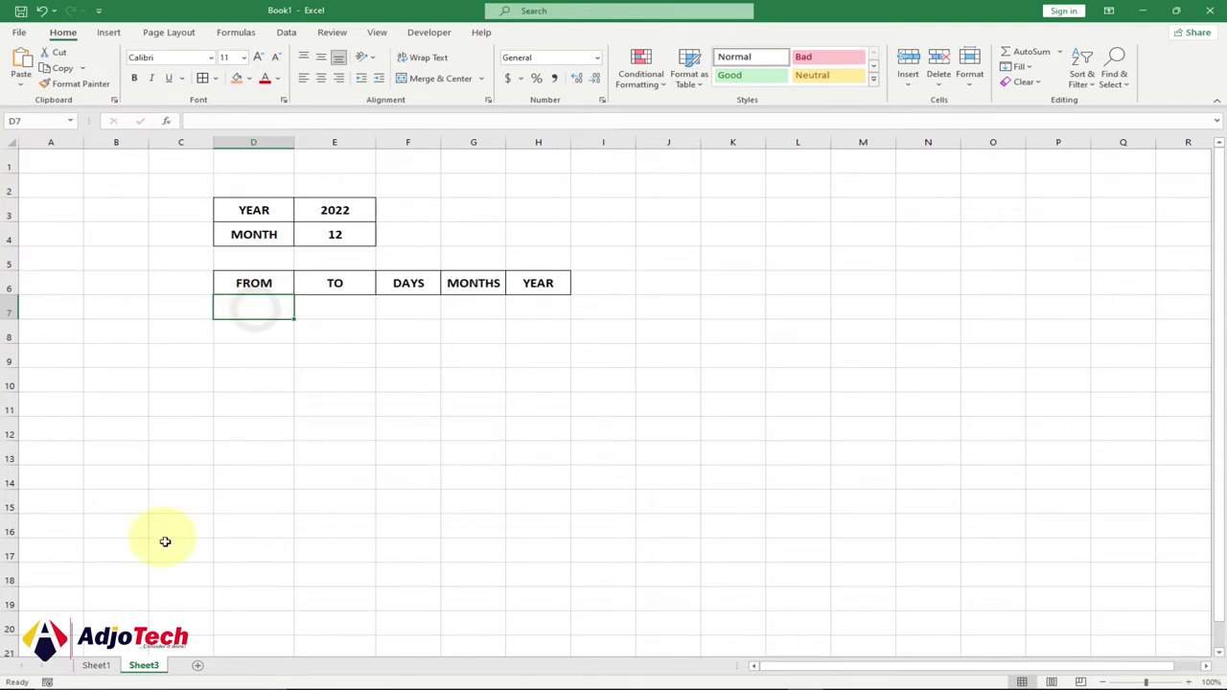
left_click(97, 664)
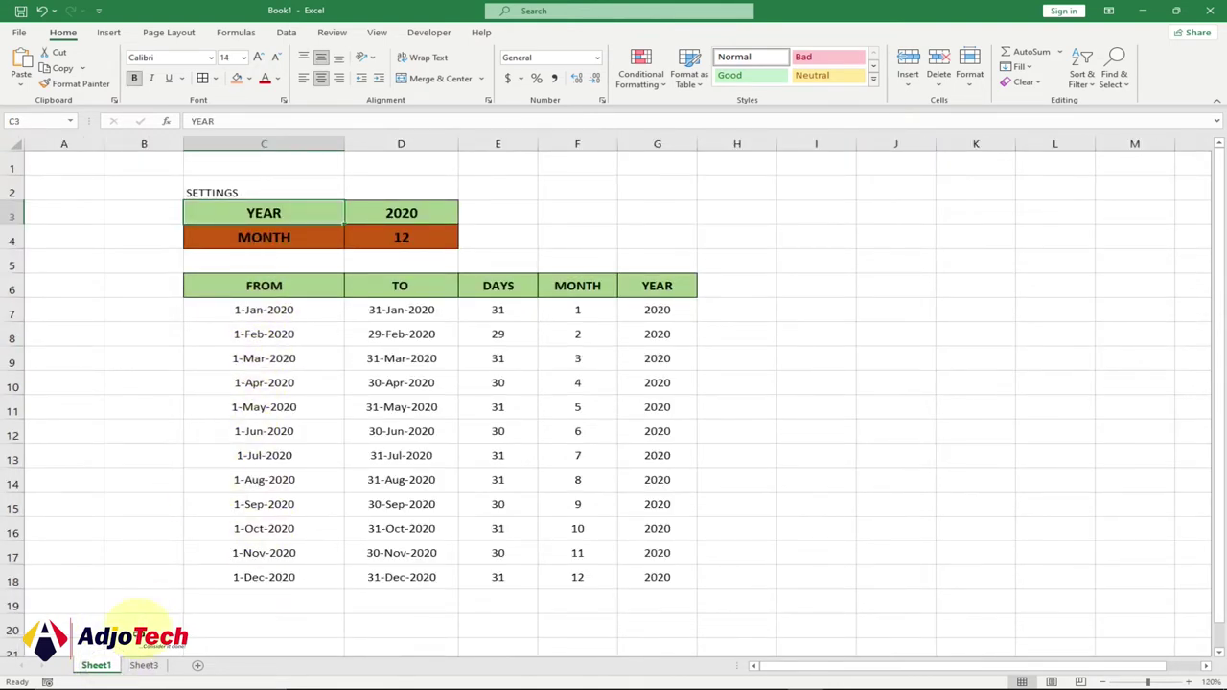
left_click(144, 664)
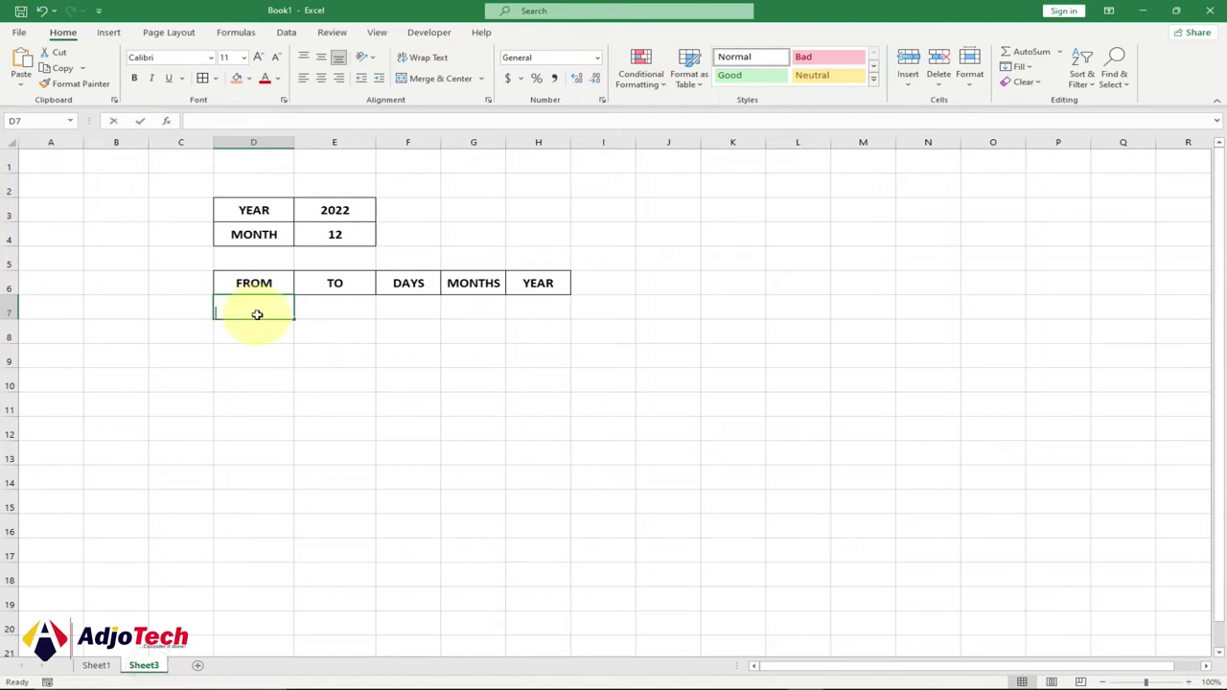
Enter =DATE(E3,SEQUENCE(E4),1) in D7 to spill each month's first date.
type("=DATE(")
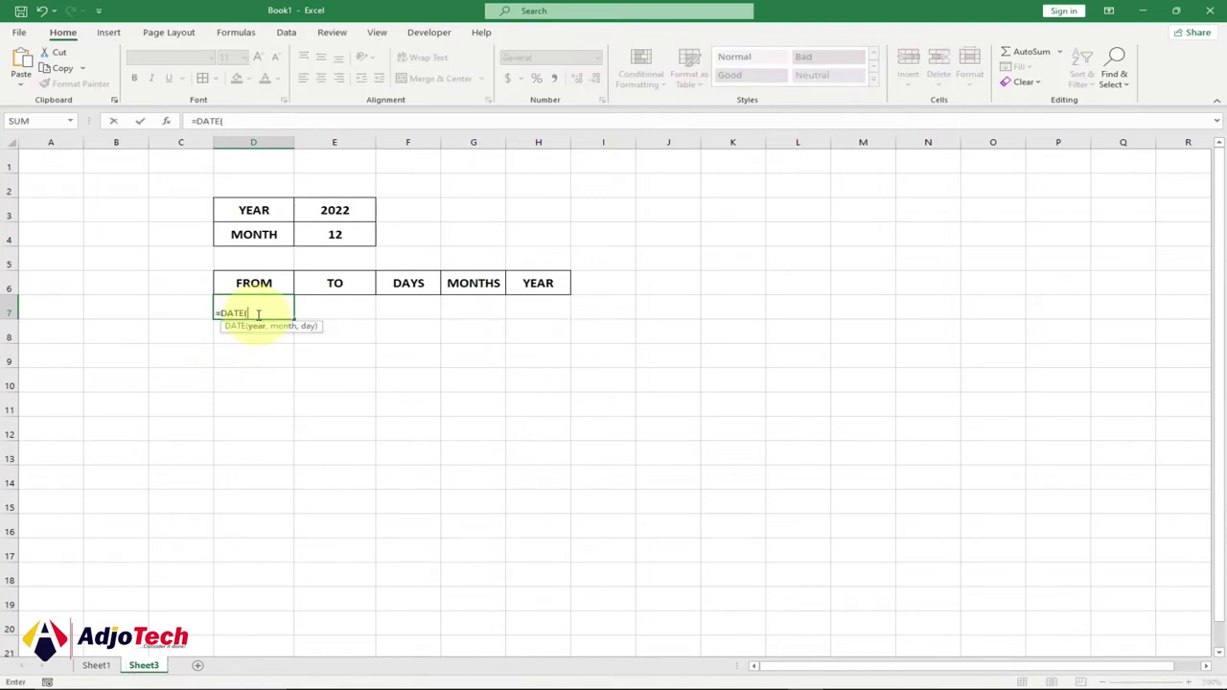
left_click(335, 210)
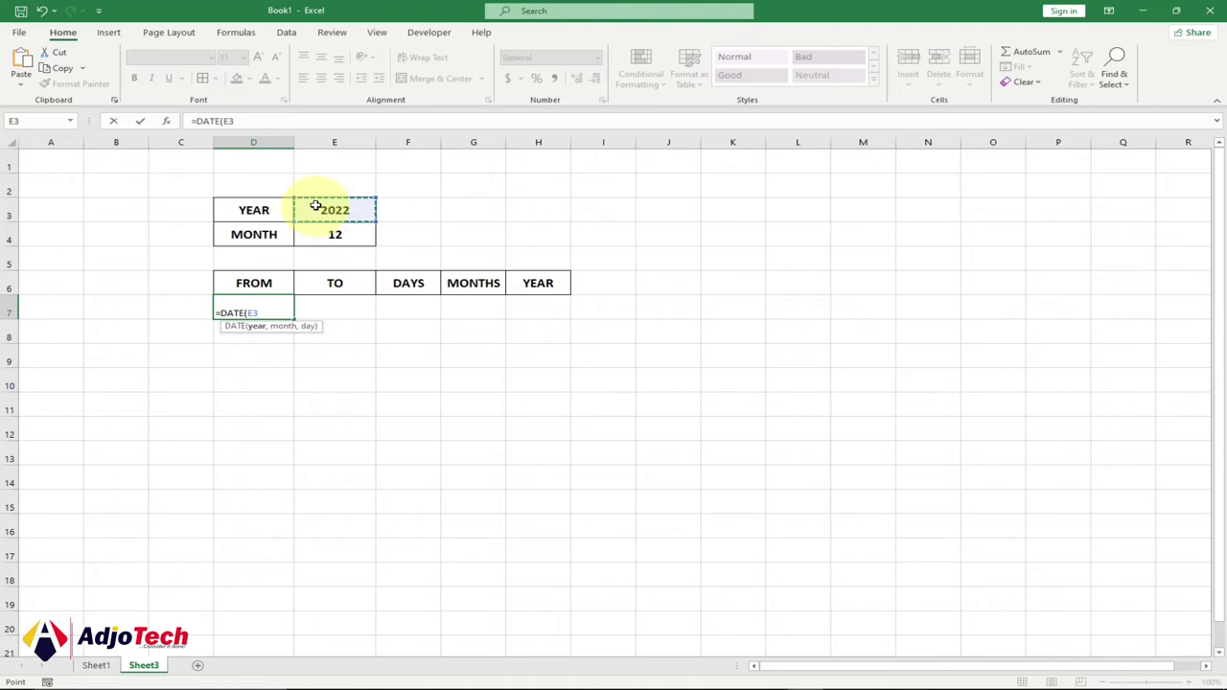
type(",")
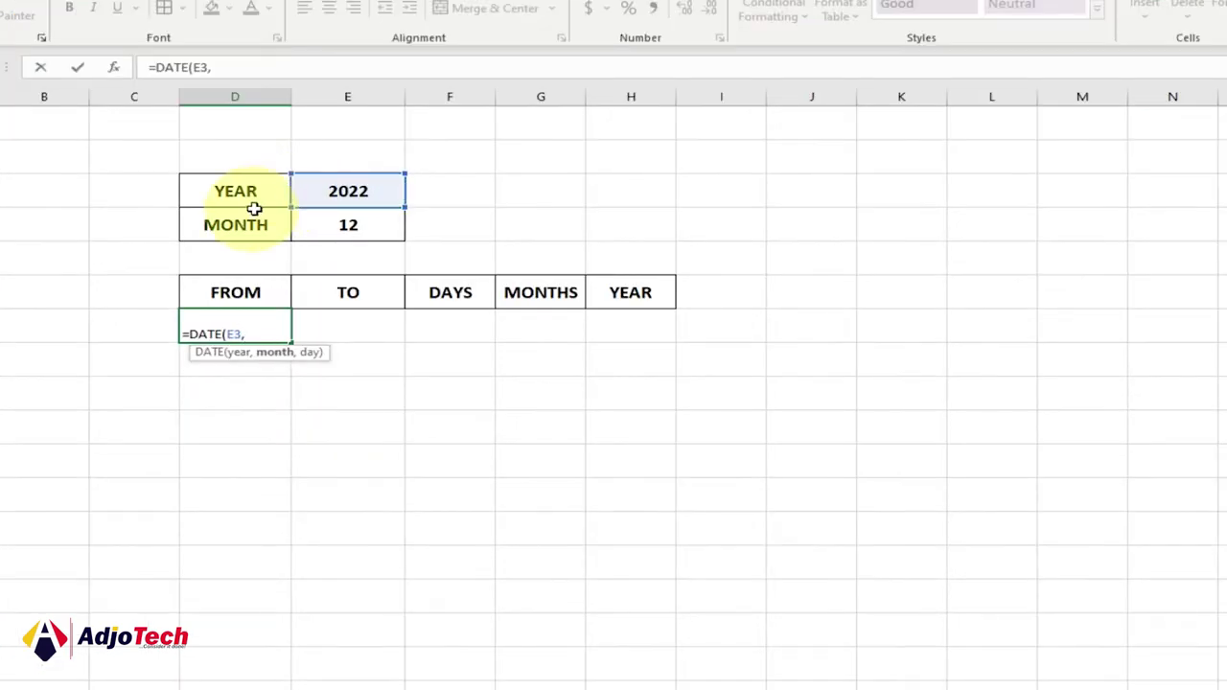
type("SEQ")
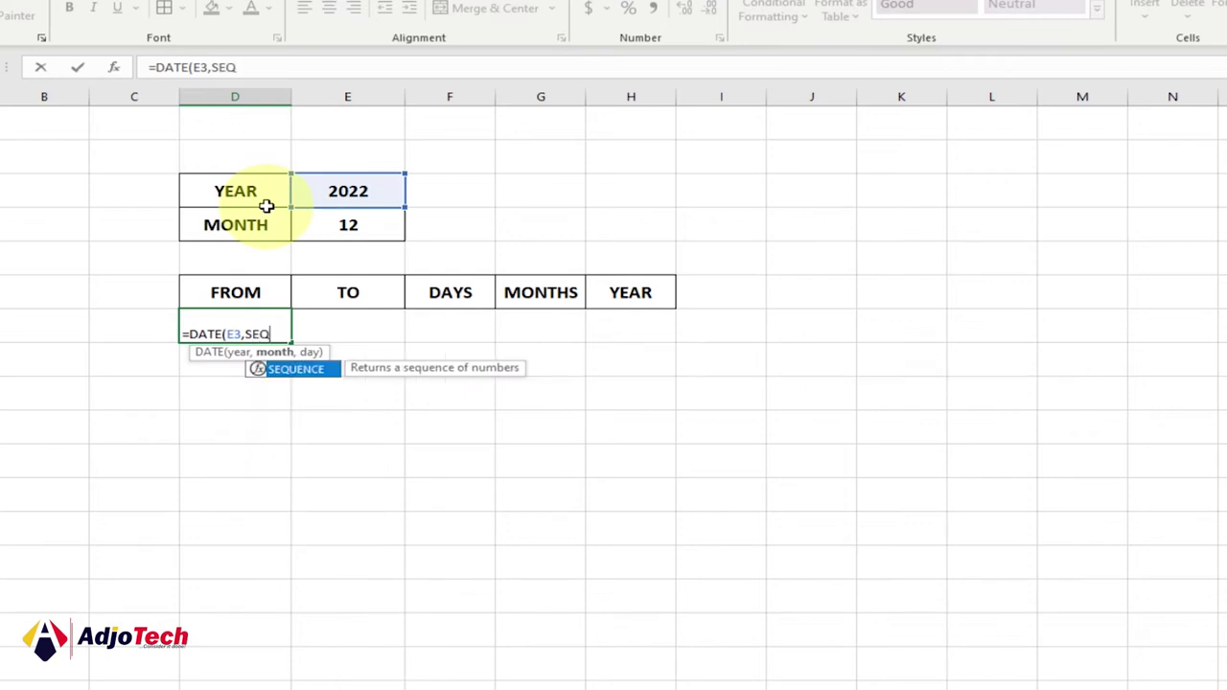
key("Tab")
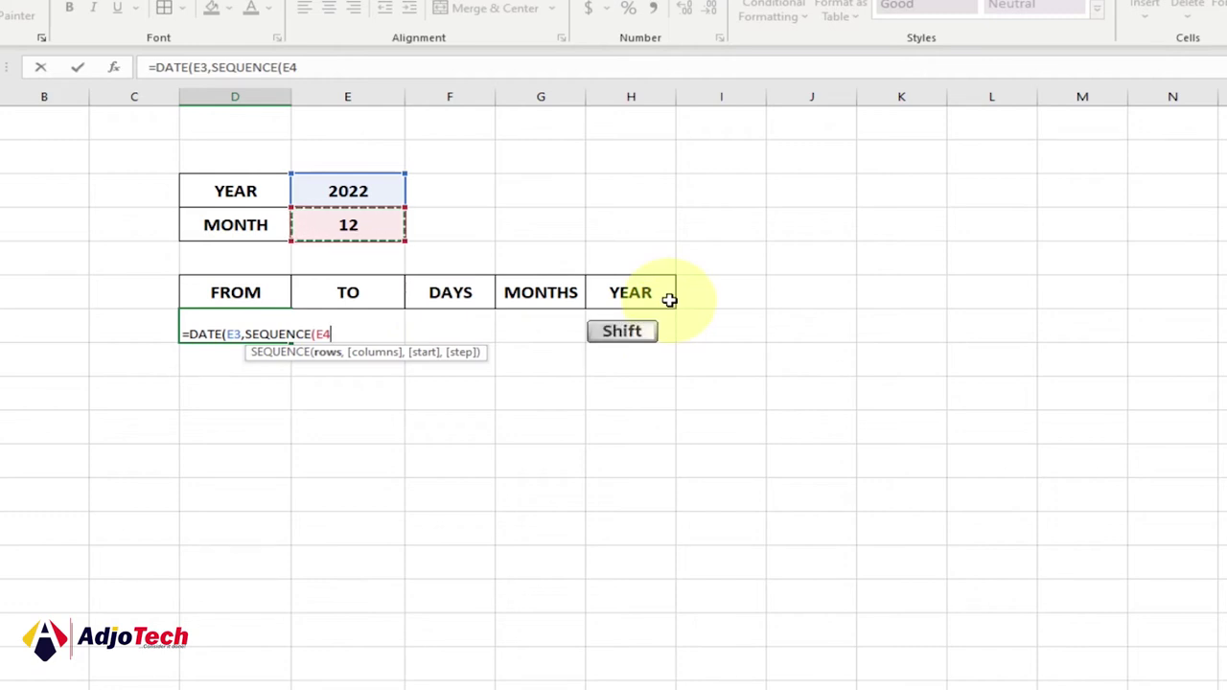
type("),")
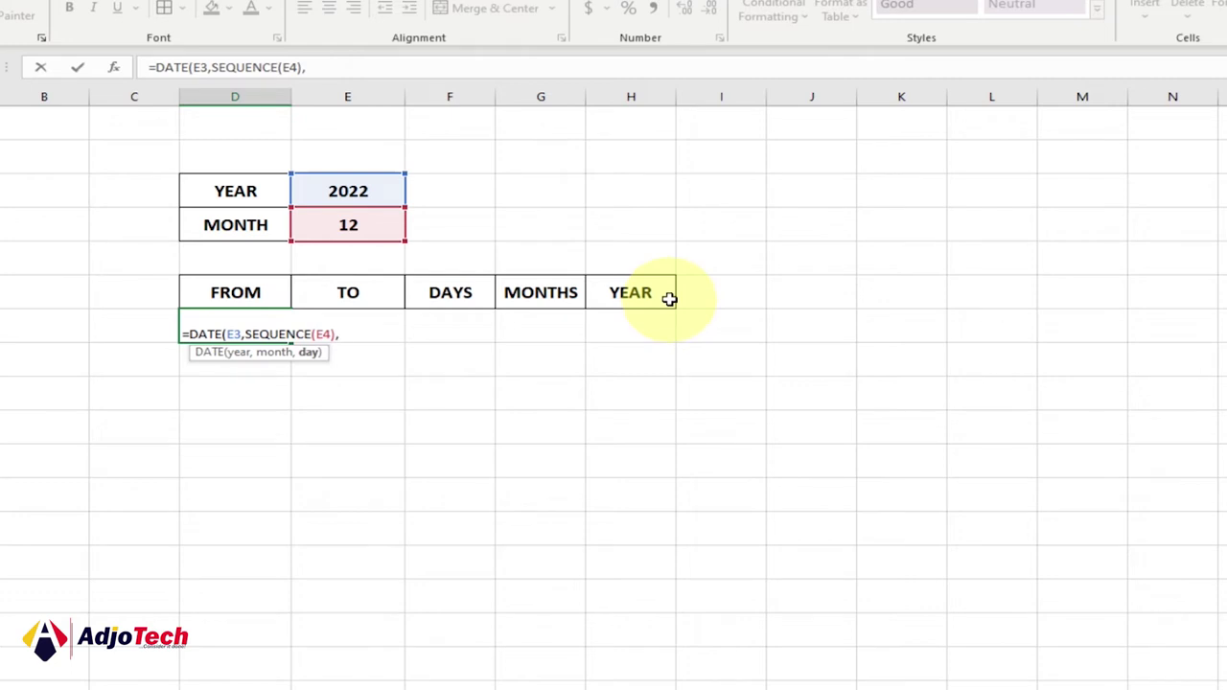
type("1")
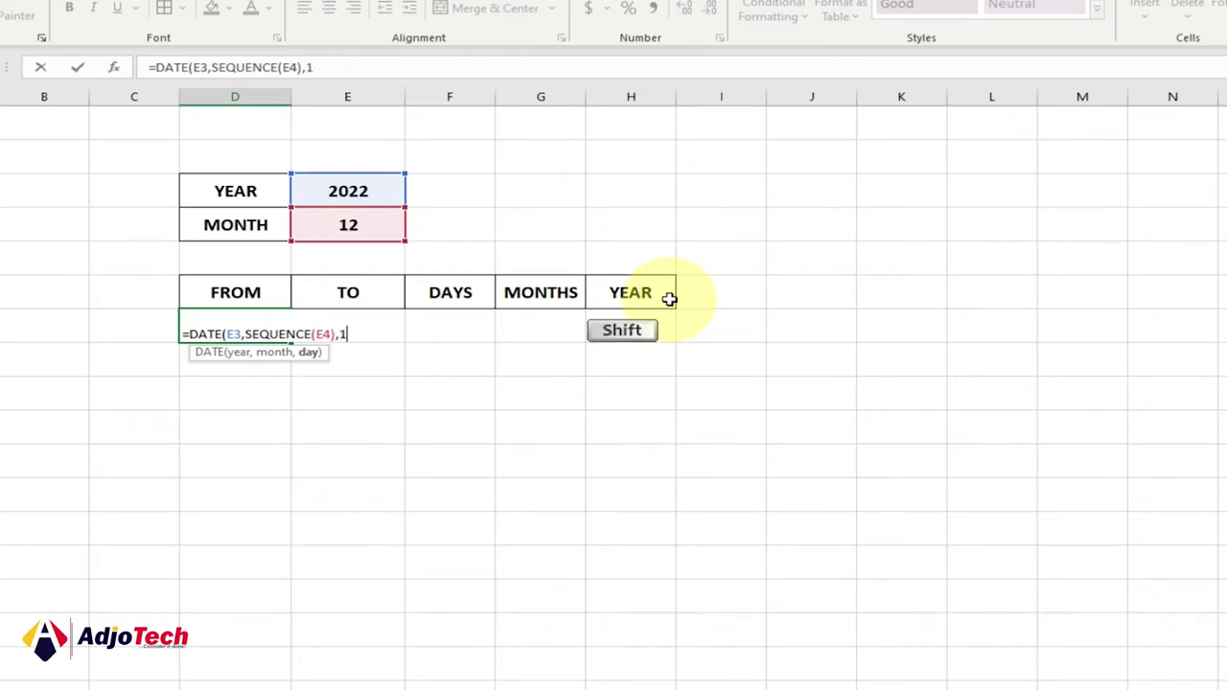
type(")")
key("Return")
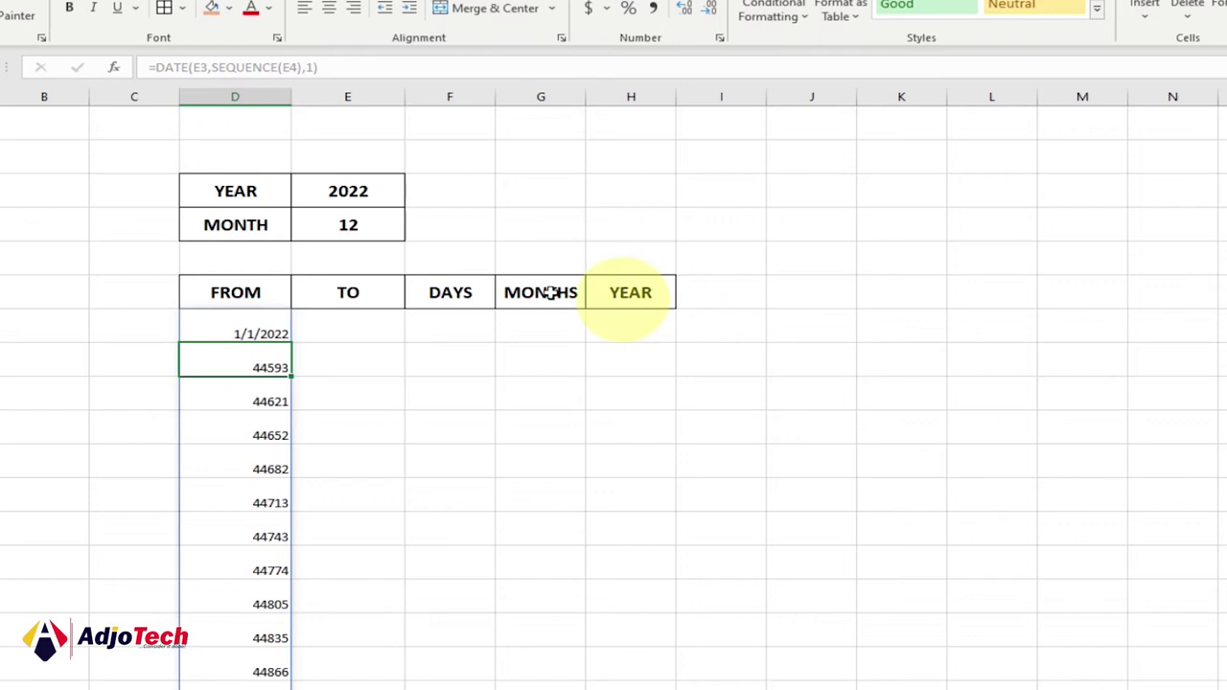
Format FROM dates D7:D18 in 14-Mar-2012 date style, centred horizontally and vertically.
left_click_drag(230, 326, 259, 689)
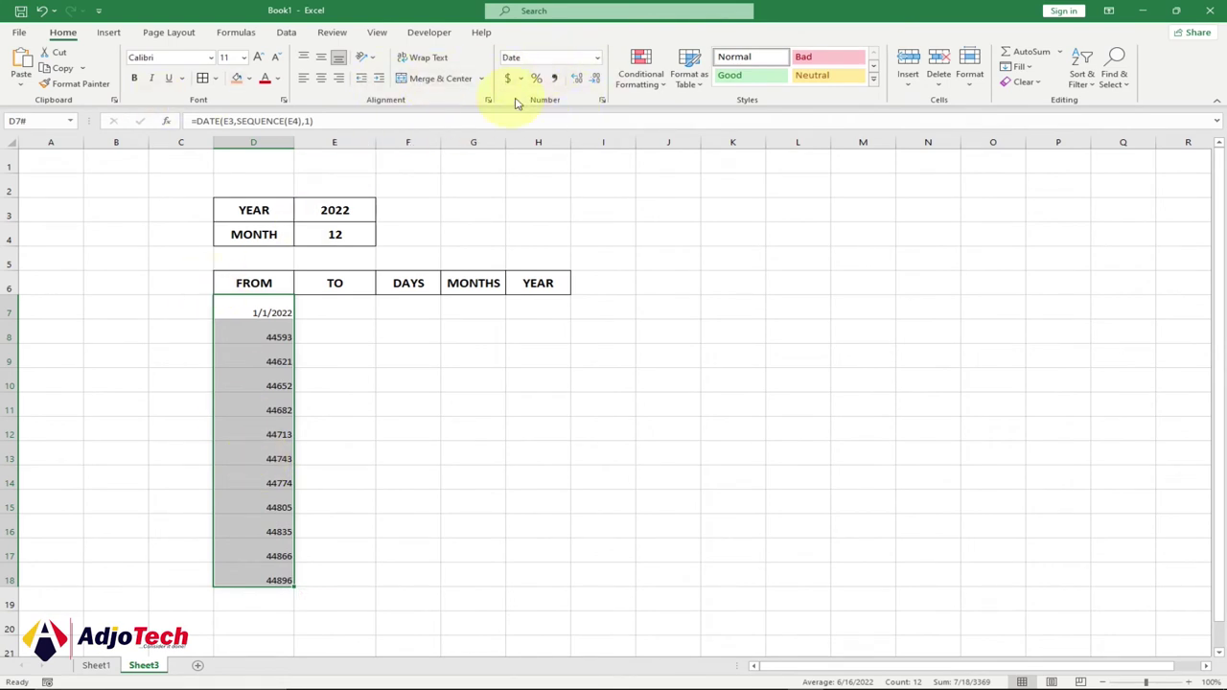
left_click(598, 59)
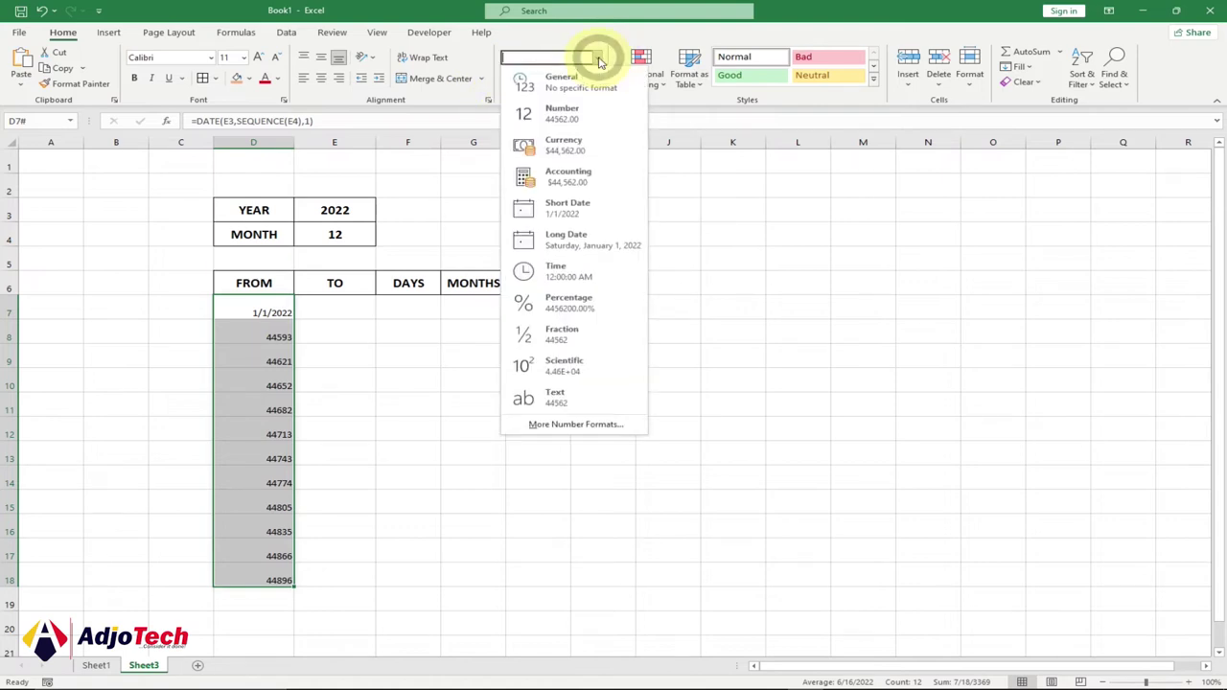
left_click(575, 425)
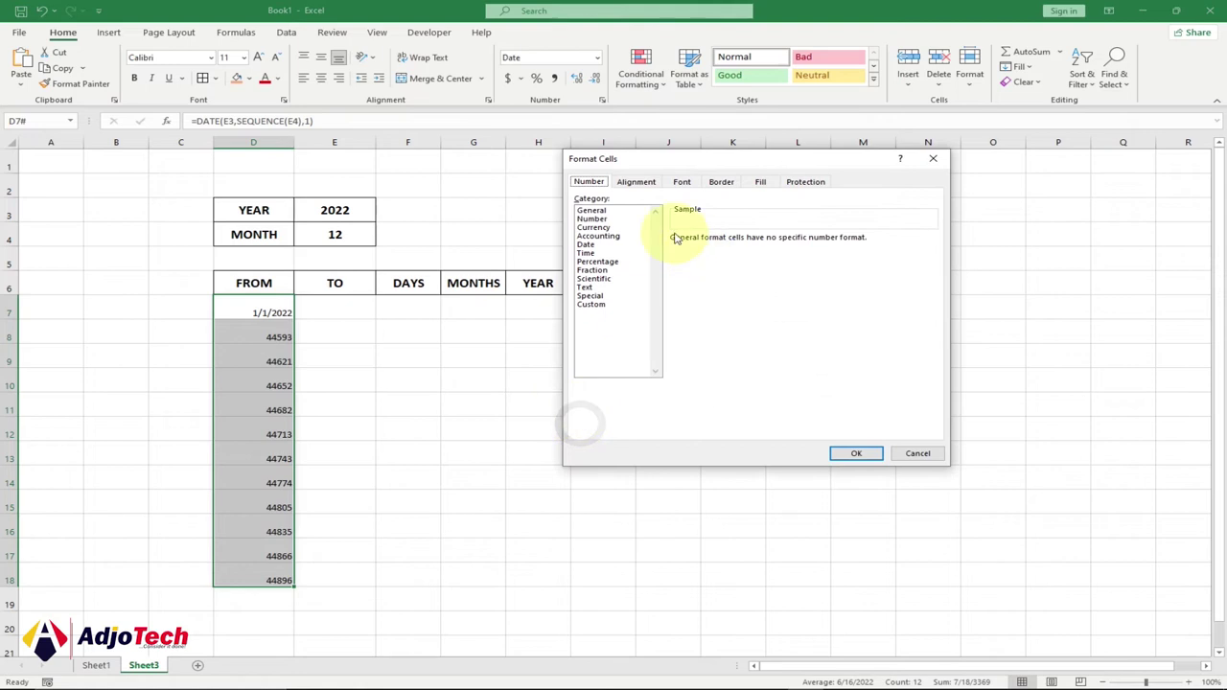
left_click(587, 245)
left_click_drag(931, 257, 931, 291)
left_click(686, 301)
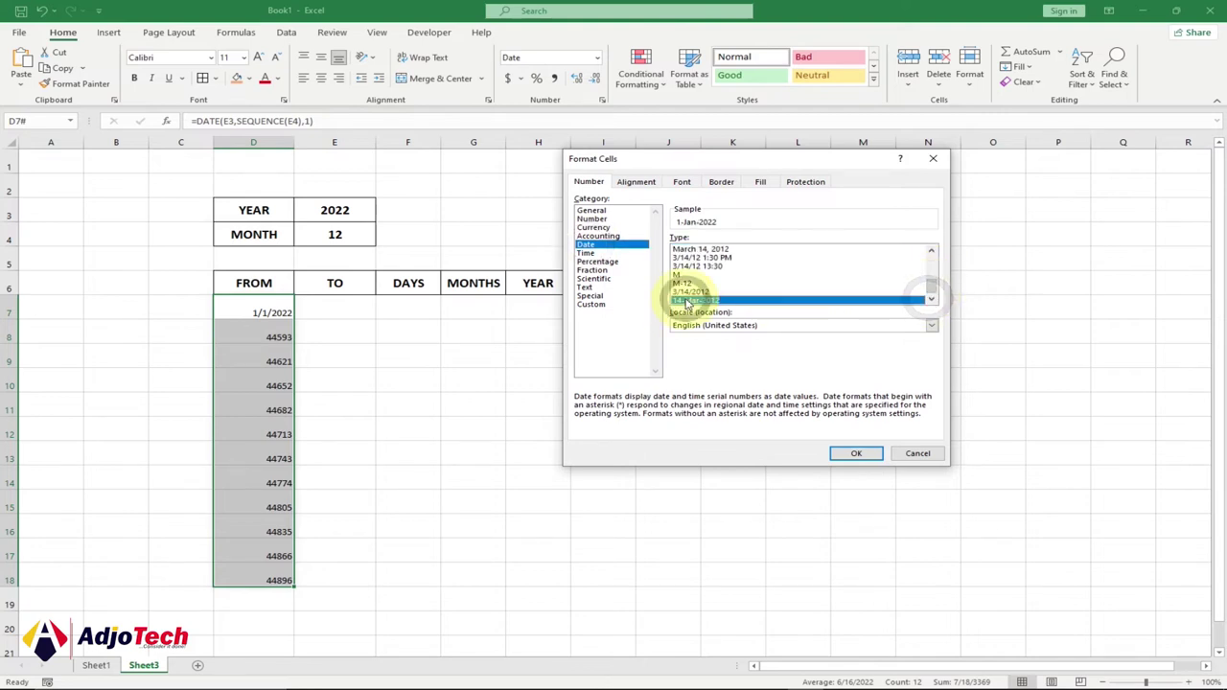
left_click(856, 454)
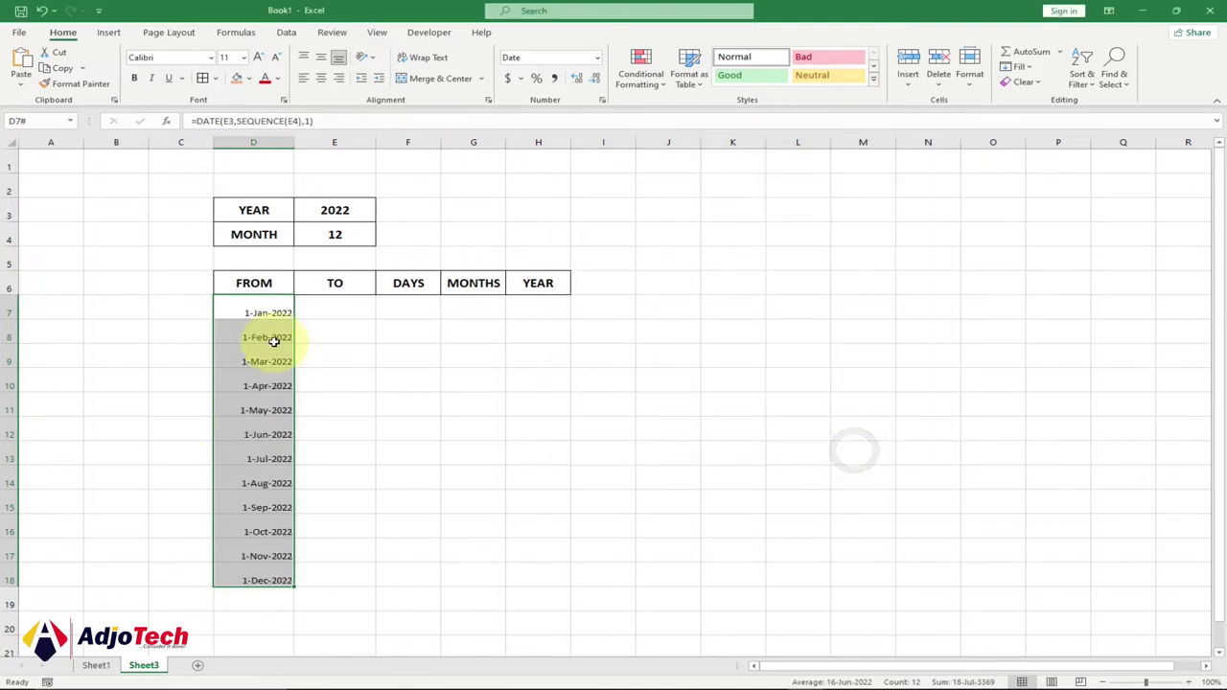
left_click(321, 77)
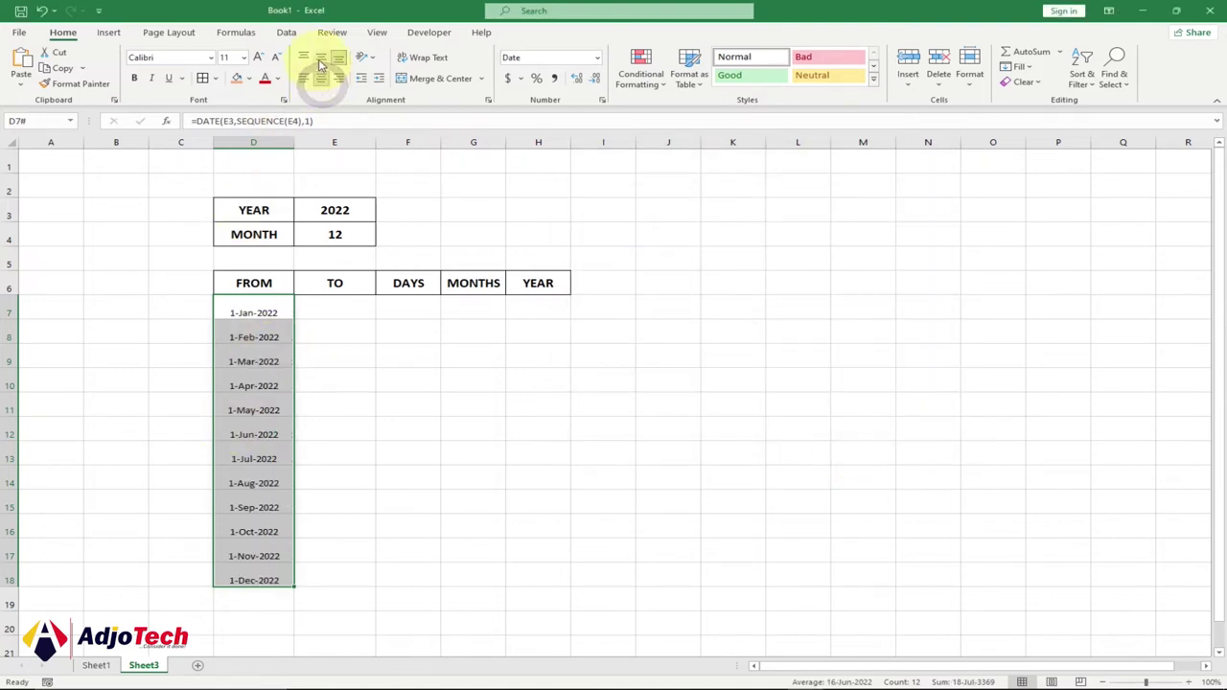
left_click(321, 58)
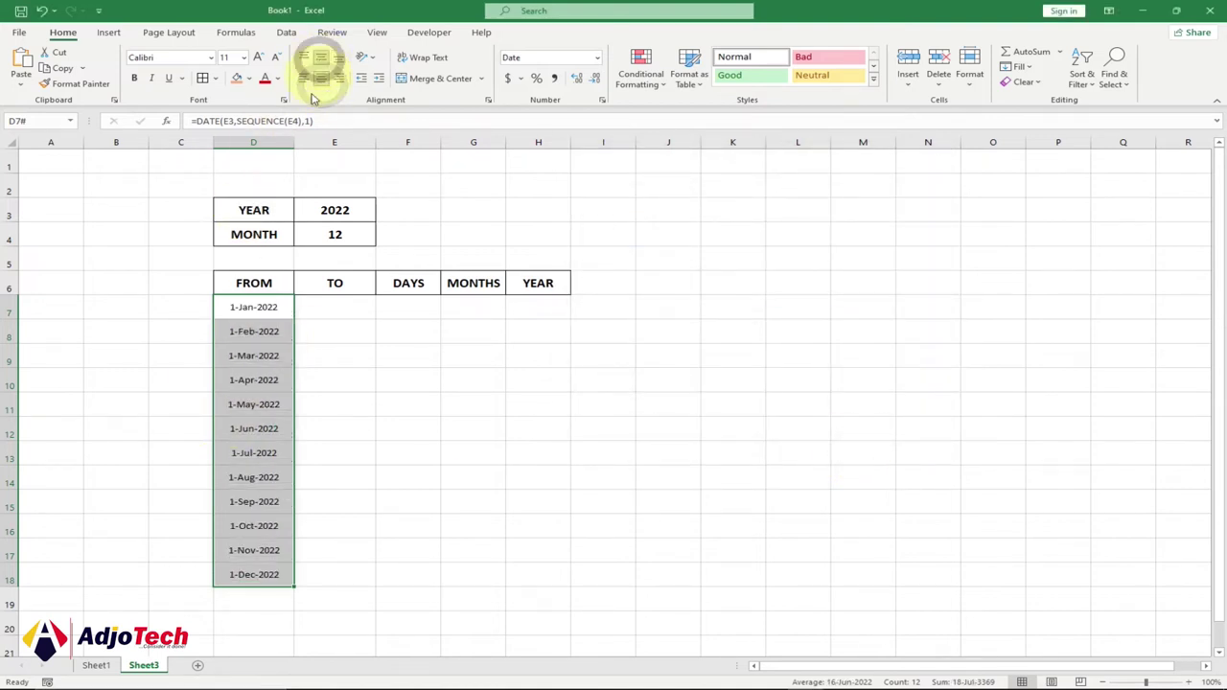
left_click(332, 307)
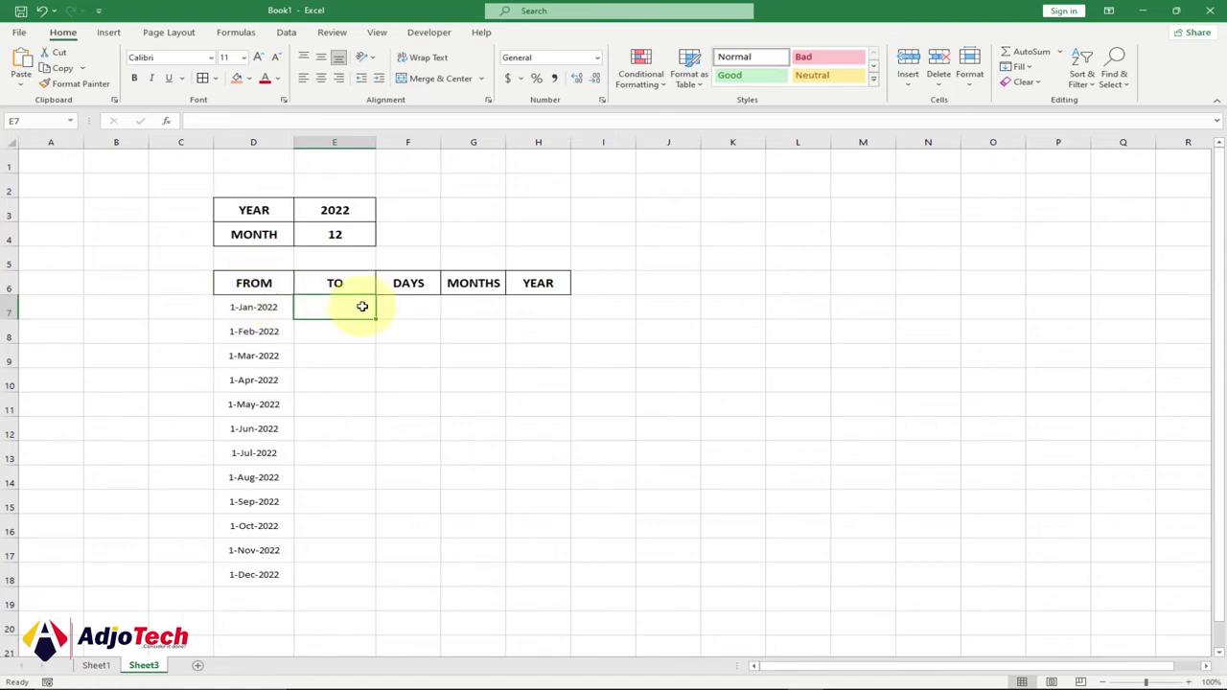
Enter =DATE(E3,SEQUENCE(E4,,2),0) in E7 to spill each month's last date.
type("=")
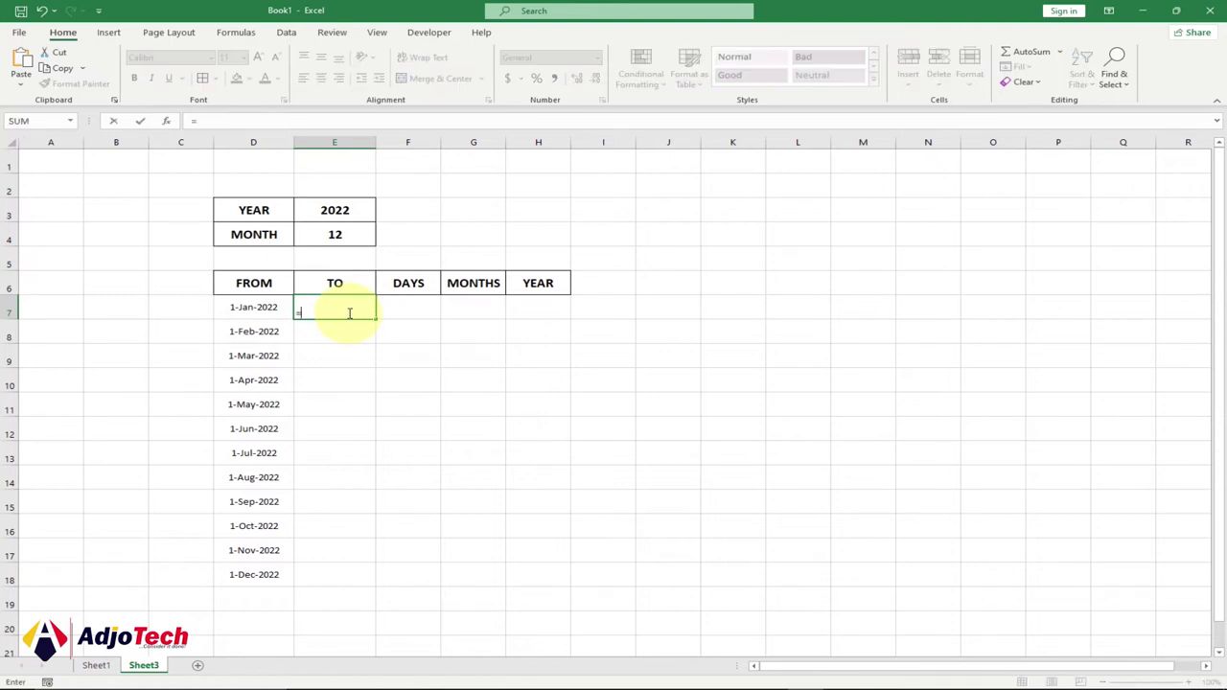
type("DATE(")
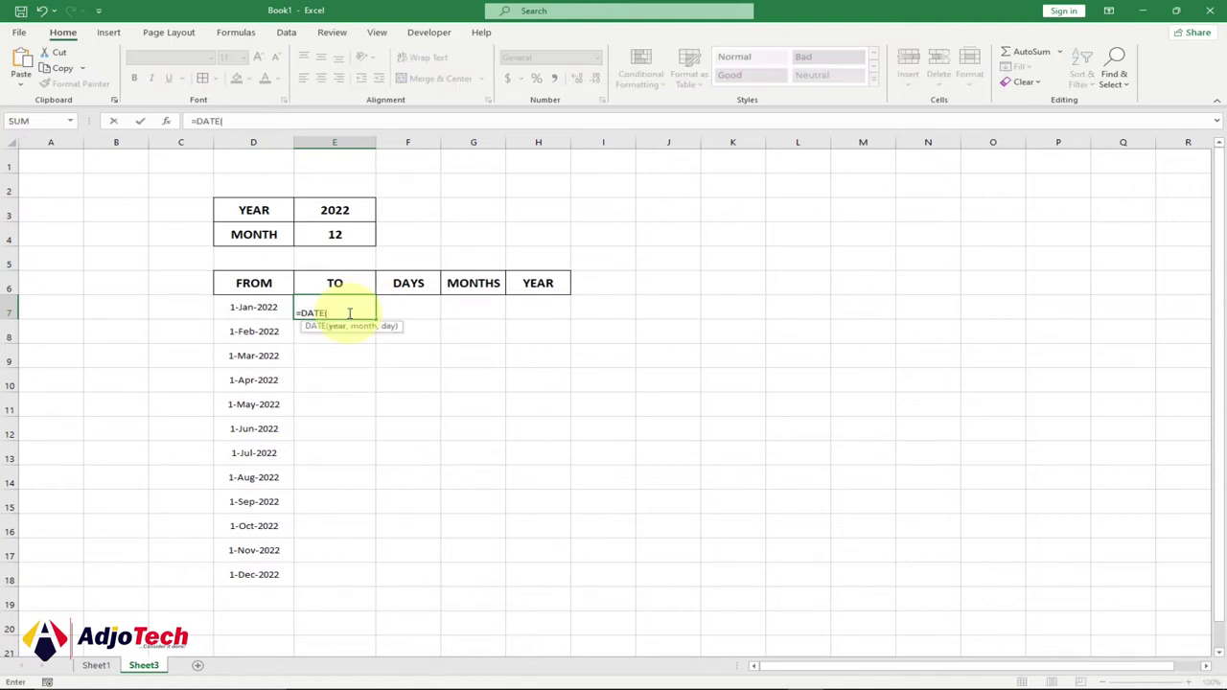
left_click(334, 209)
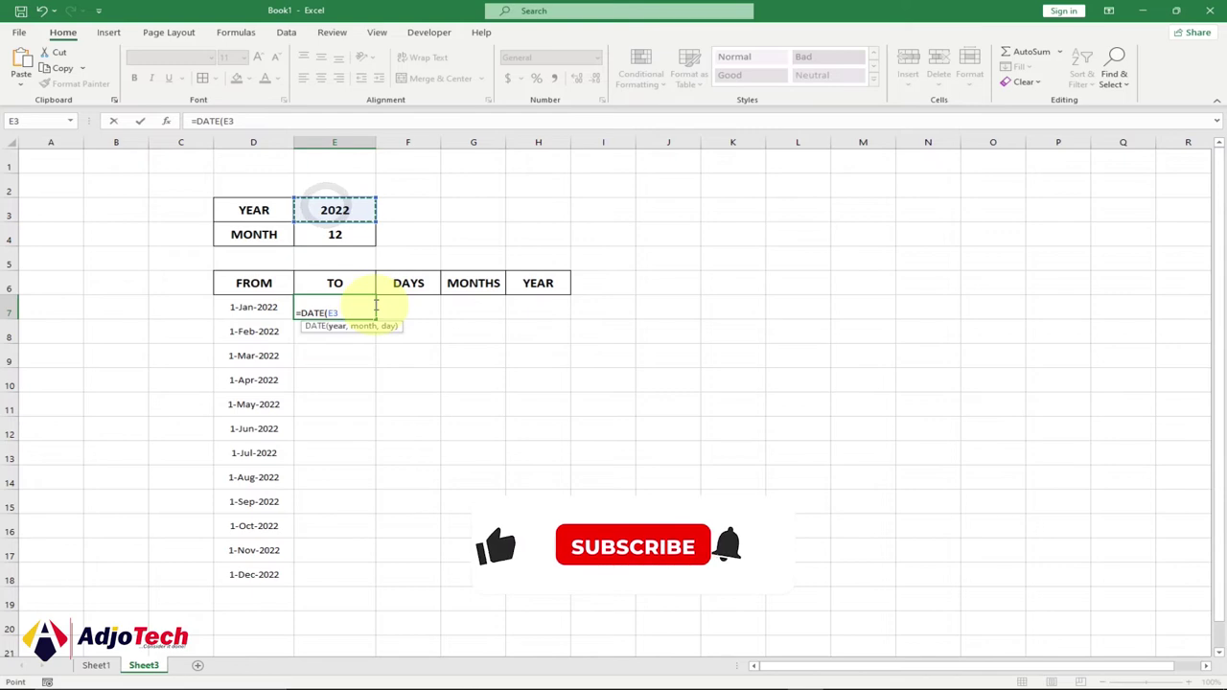
type(",SE")
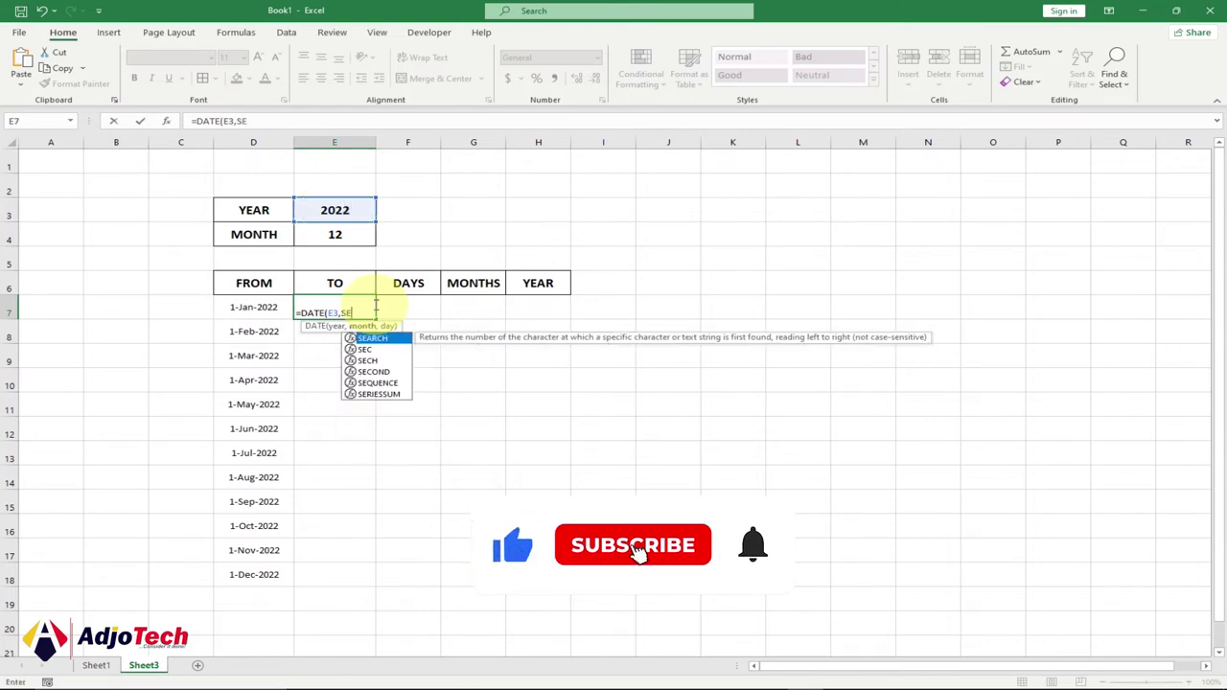
type("Q")
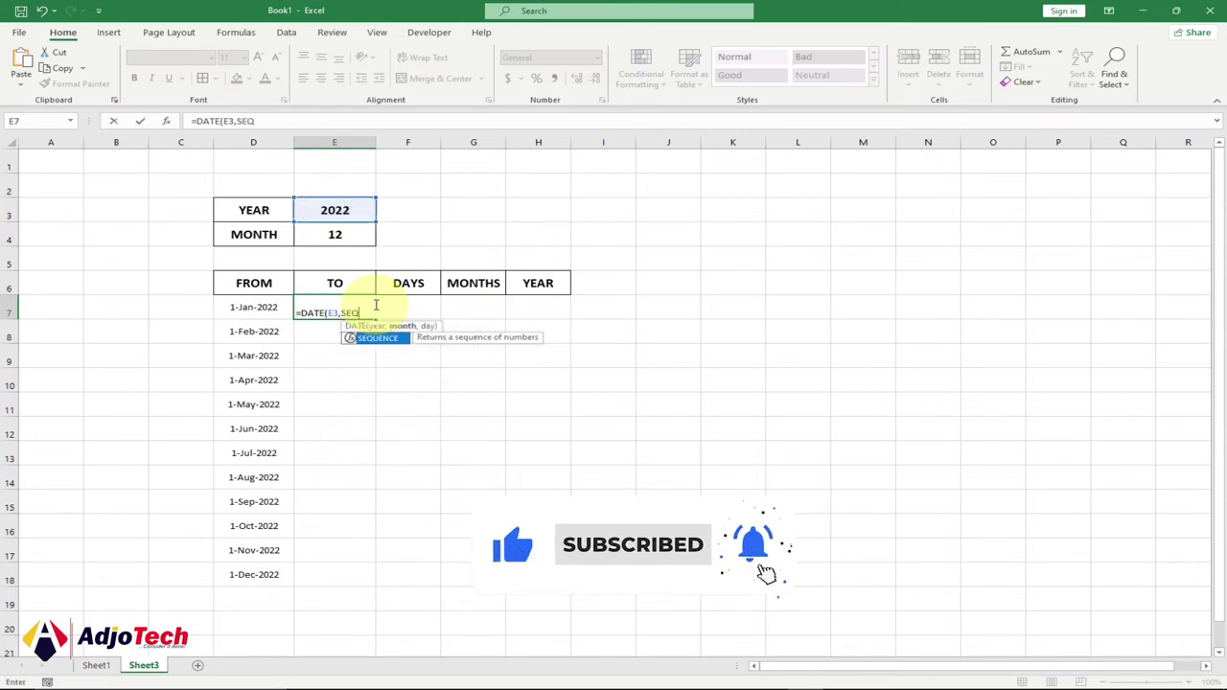
key("Tab")
left_click(339, 234)
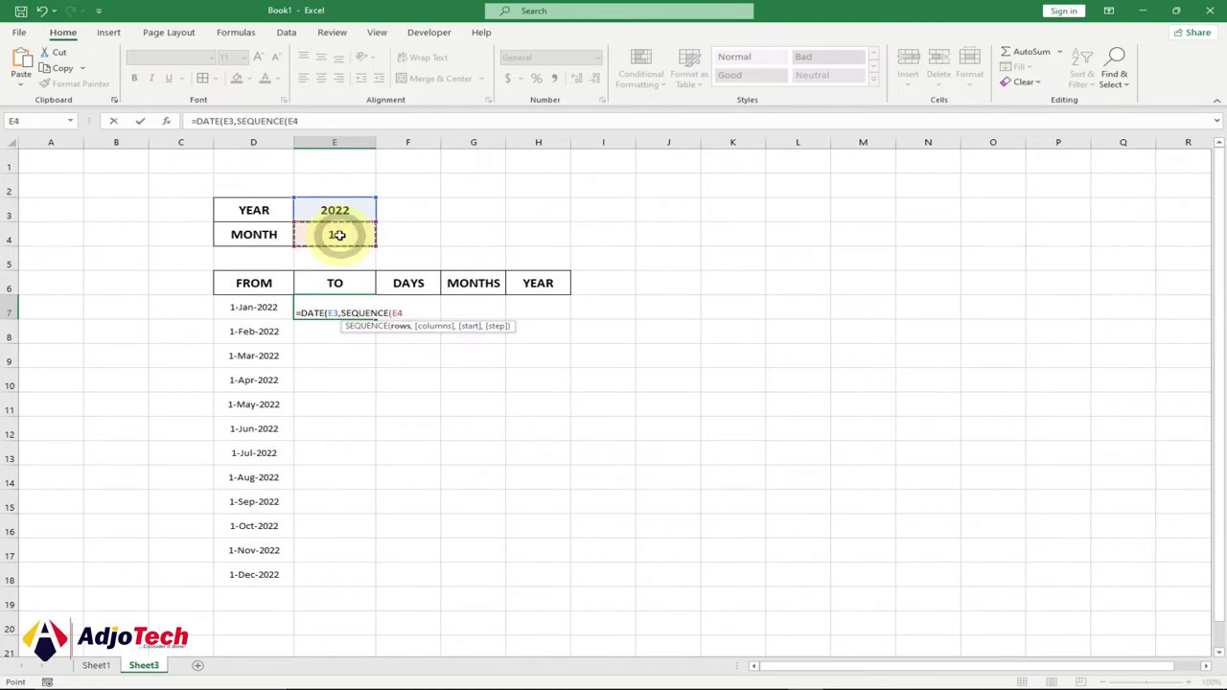
type(",,")
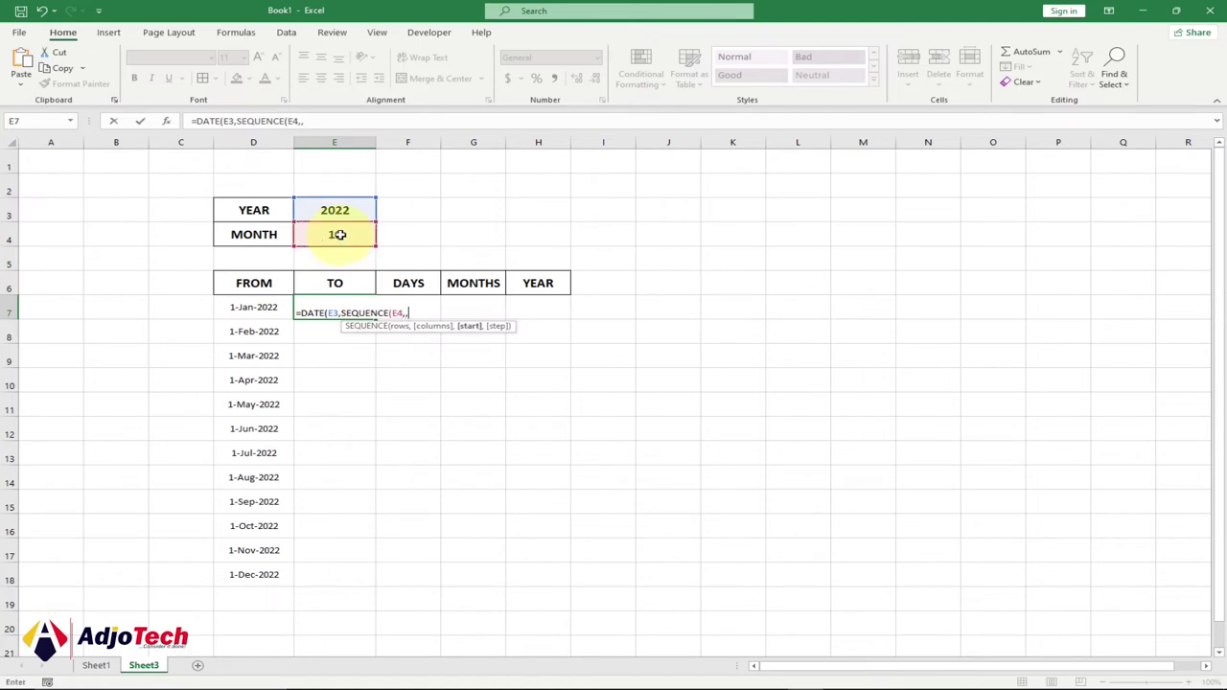
type("2),")
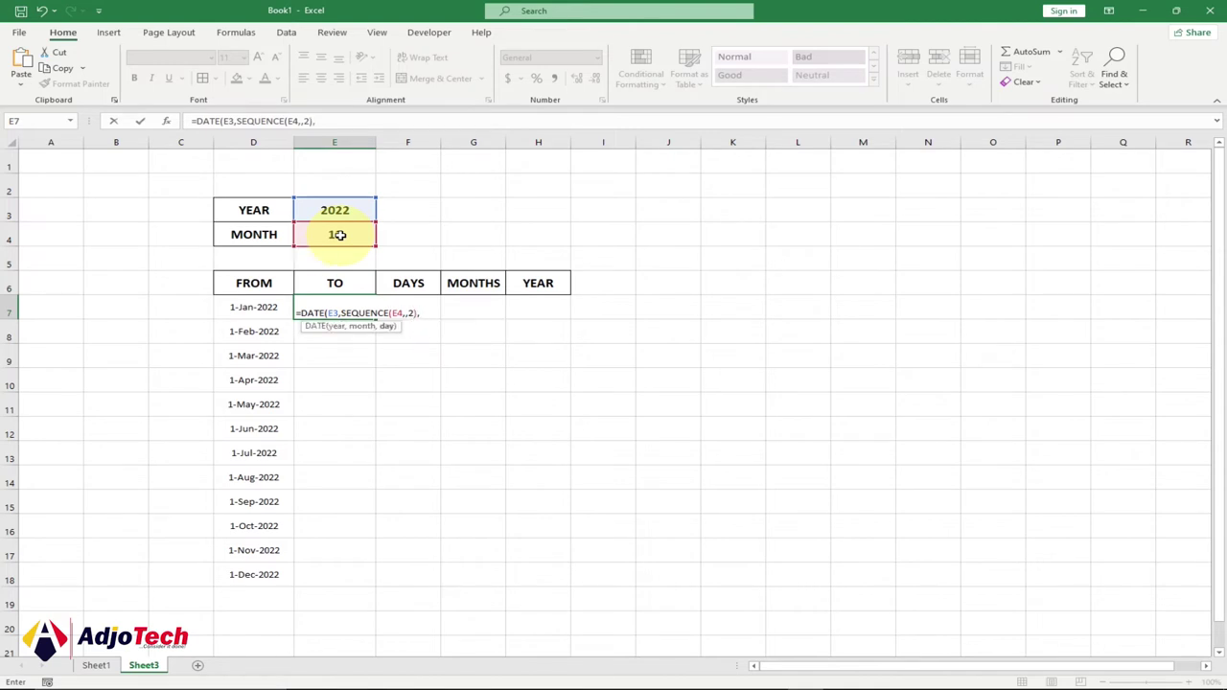
type("0)")
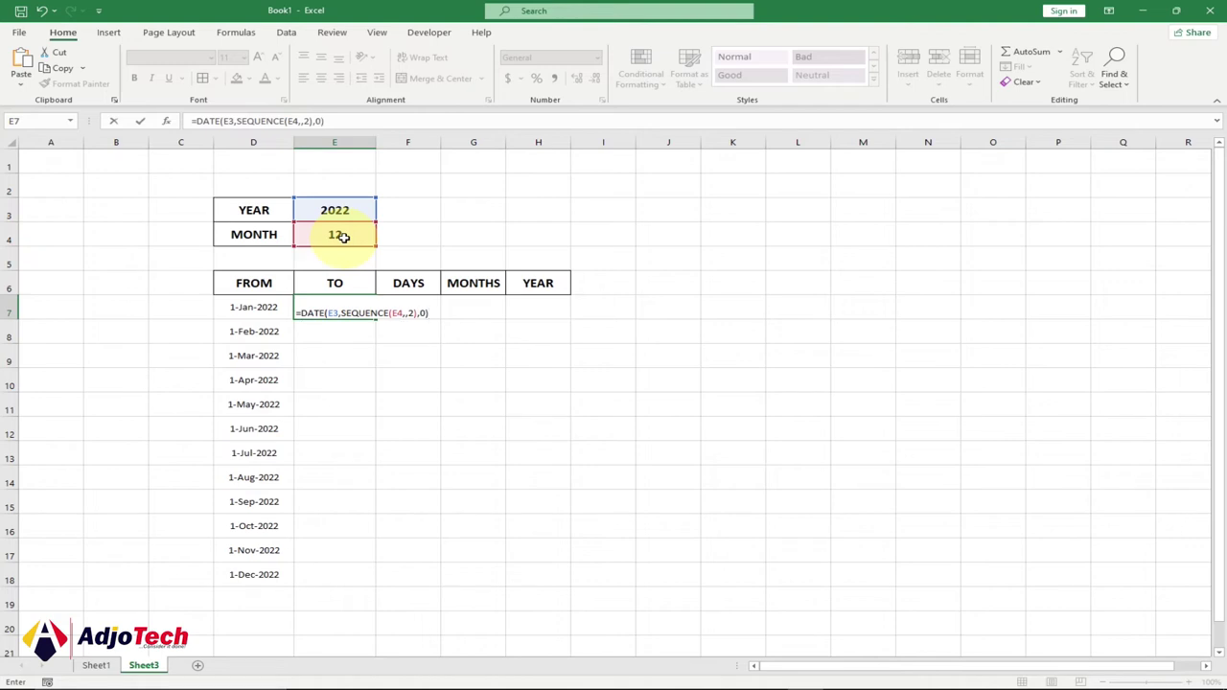
key("Return")
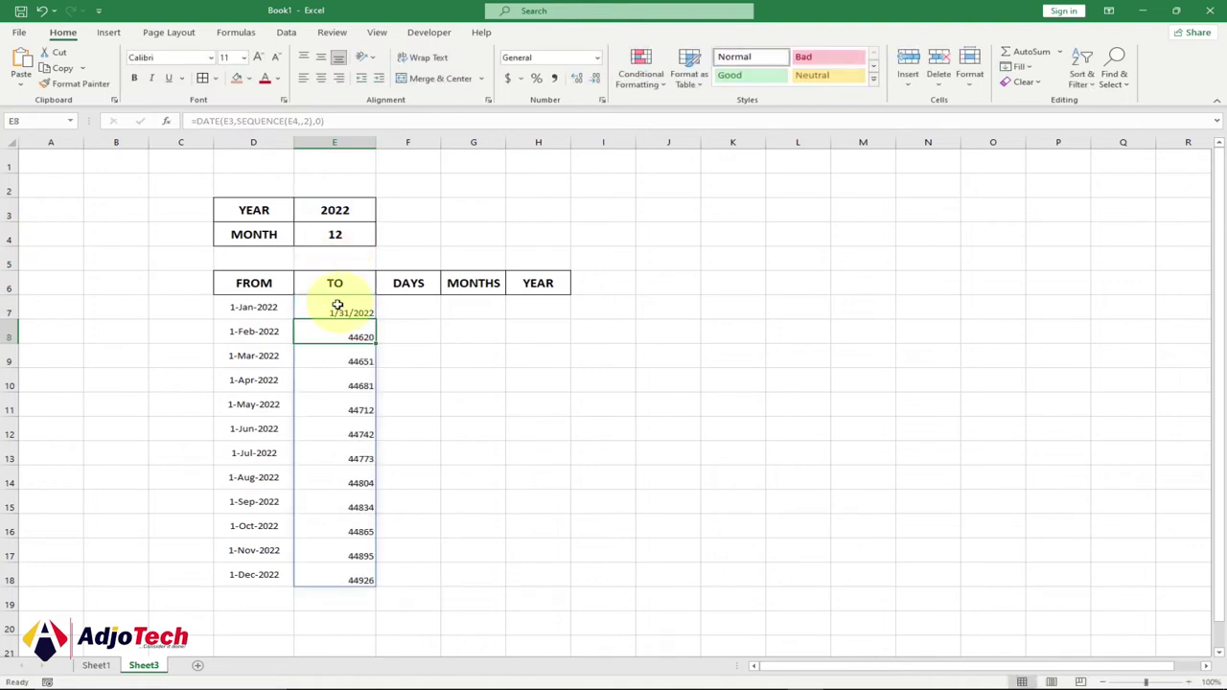
Format TO dates E7:E18 in 14-Mar-2012 date style, centred horizontally and vertically.
left_click_drag(338, 307, 350, 575)
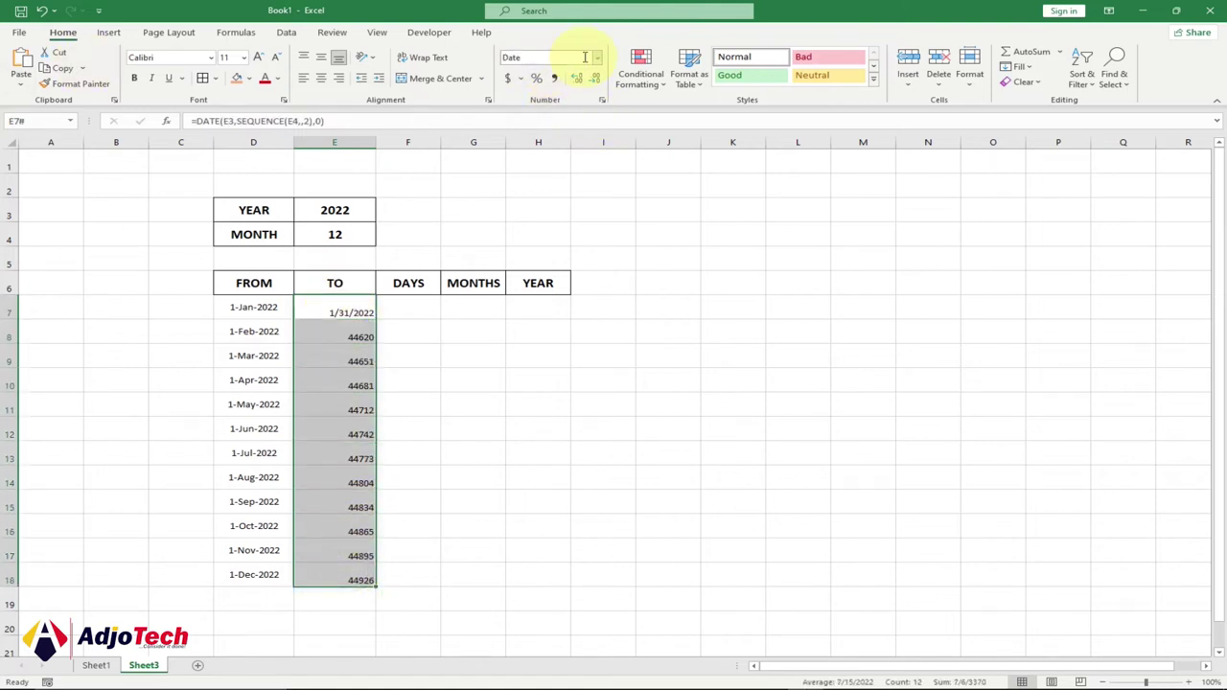
left_click(596, 58)
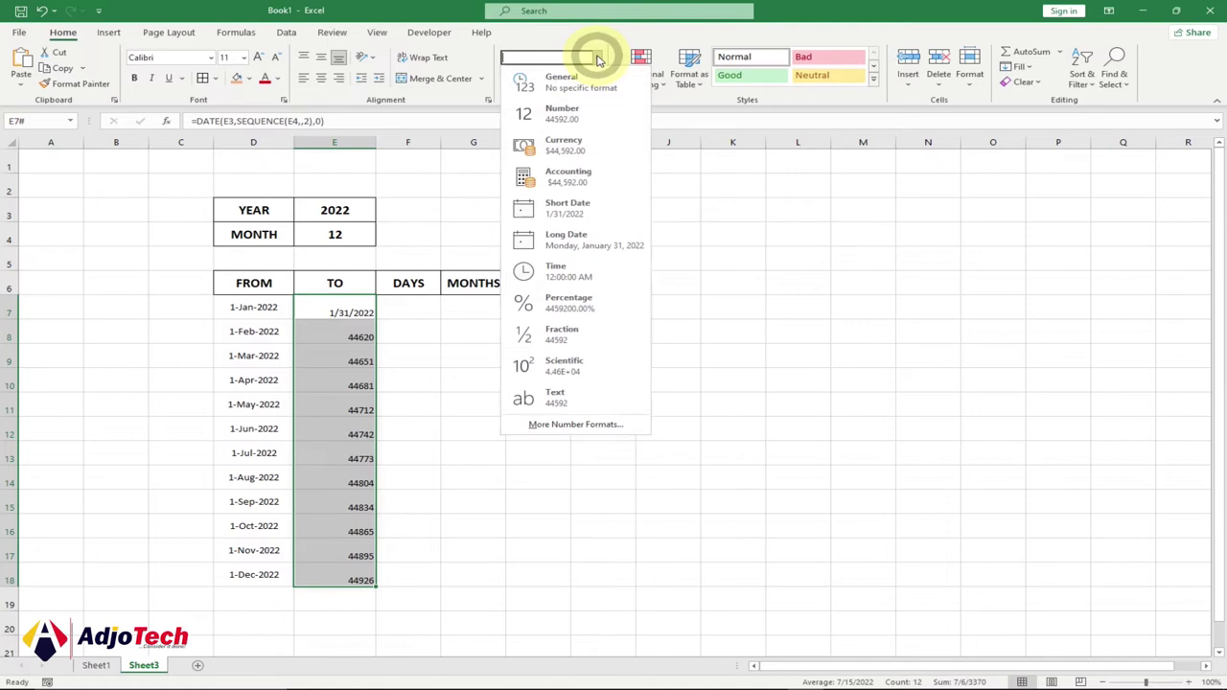
left_click(579, 427)
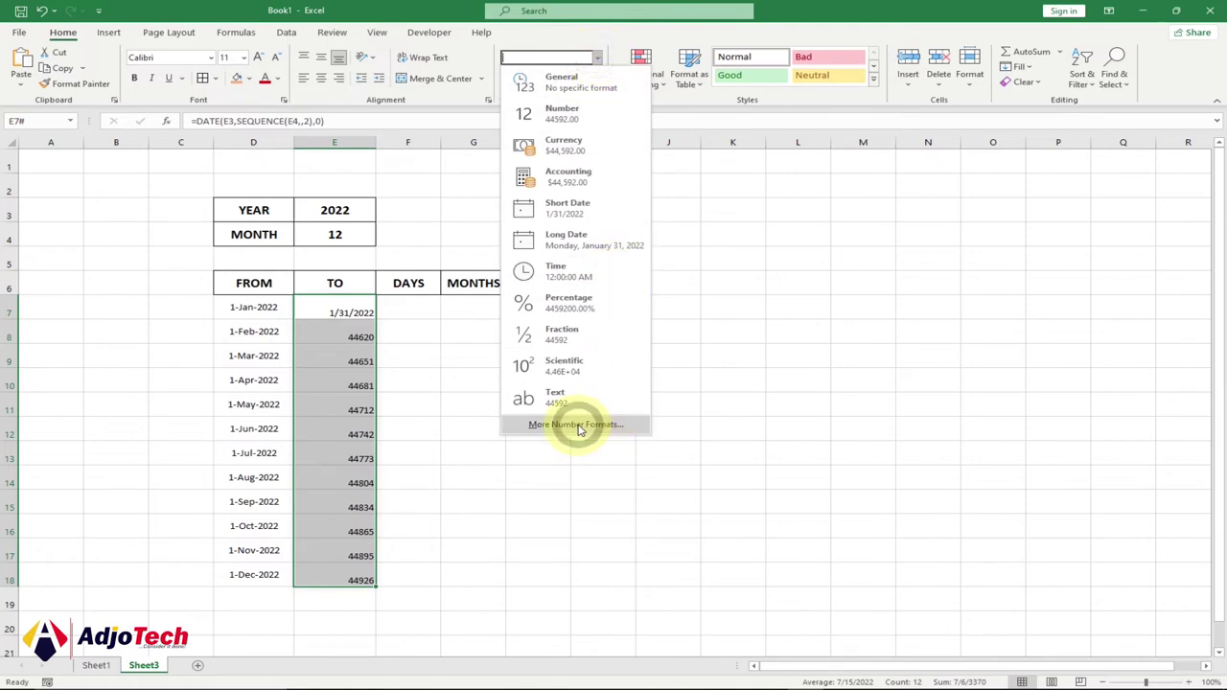
left_click(586, 245)
left_click_drag(935, 270, 929, 290)
left_click(699, 300)
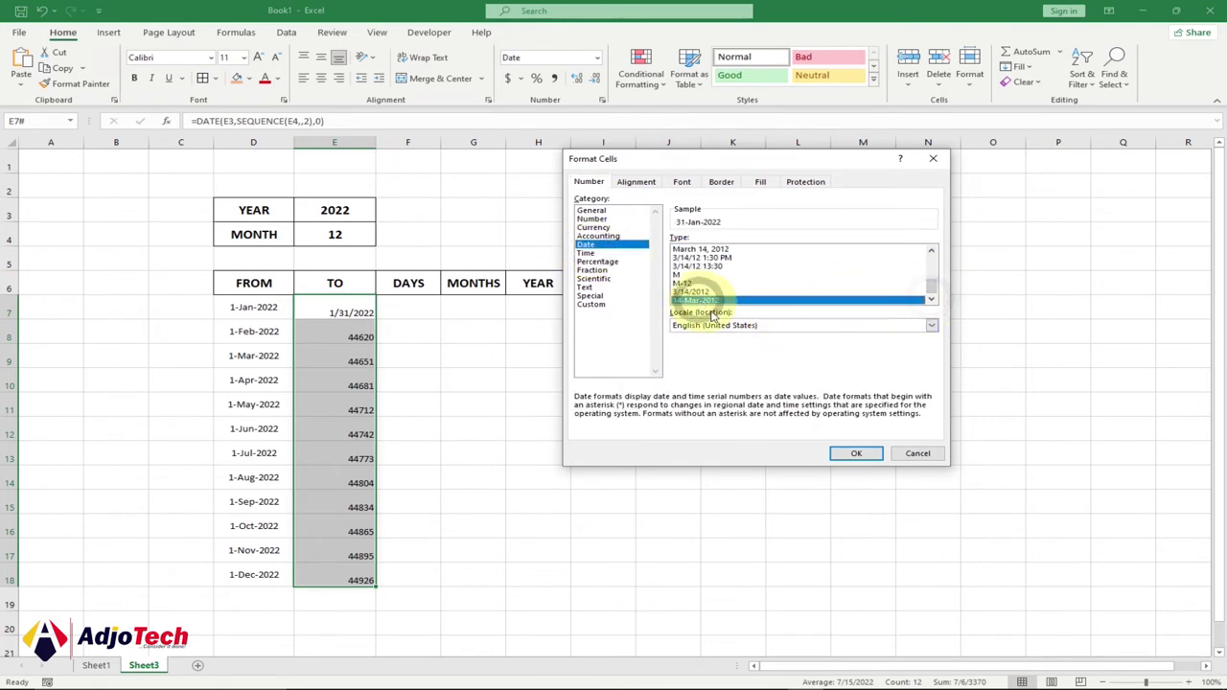
left_click(853, 452)
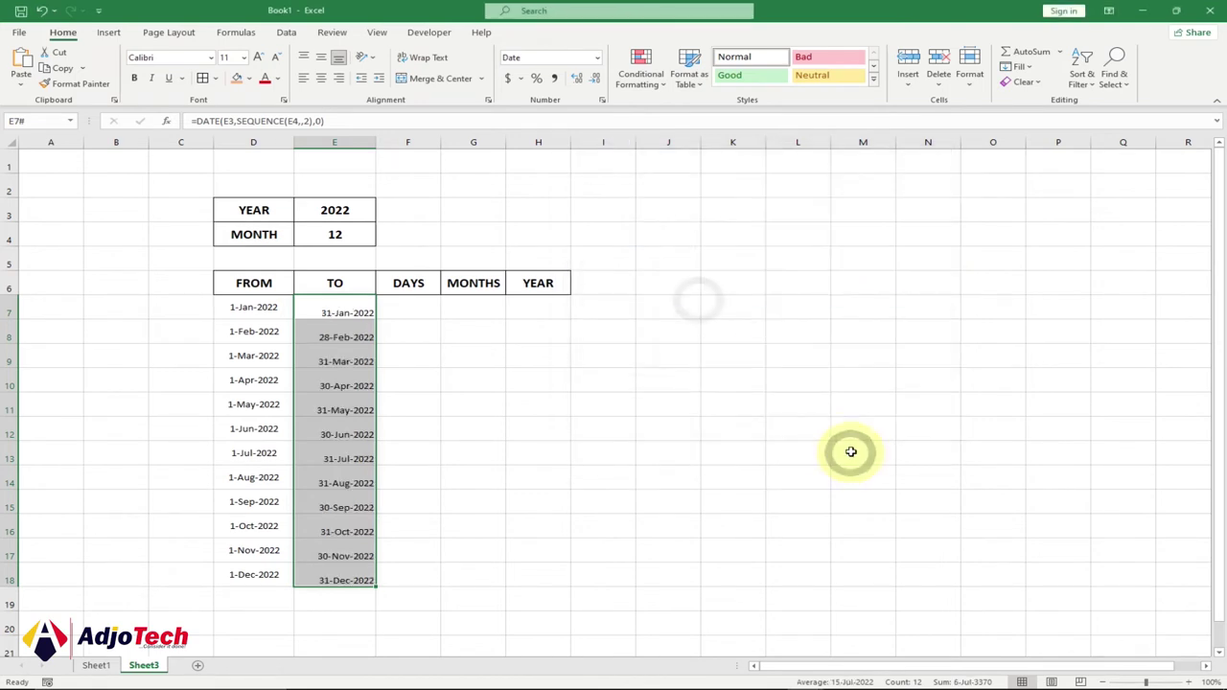
left_click(321, 78)
left_click(321, 56)
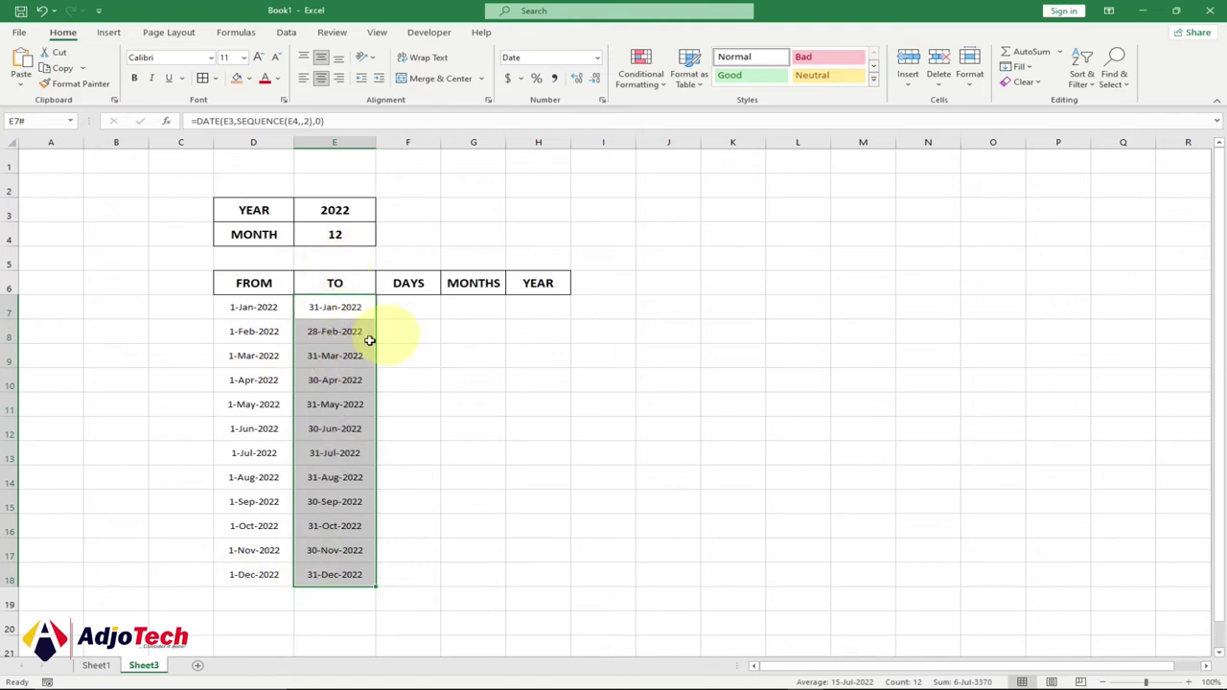
left_click_drag(400, 307, 399, 330)
left_click(400, 307)
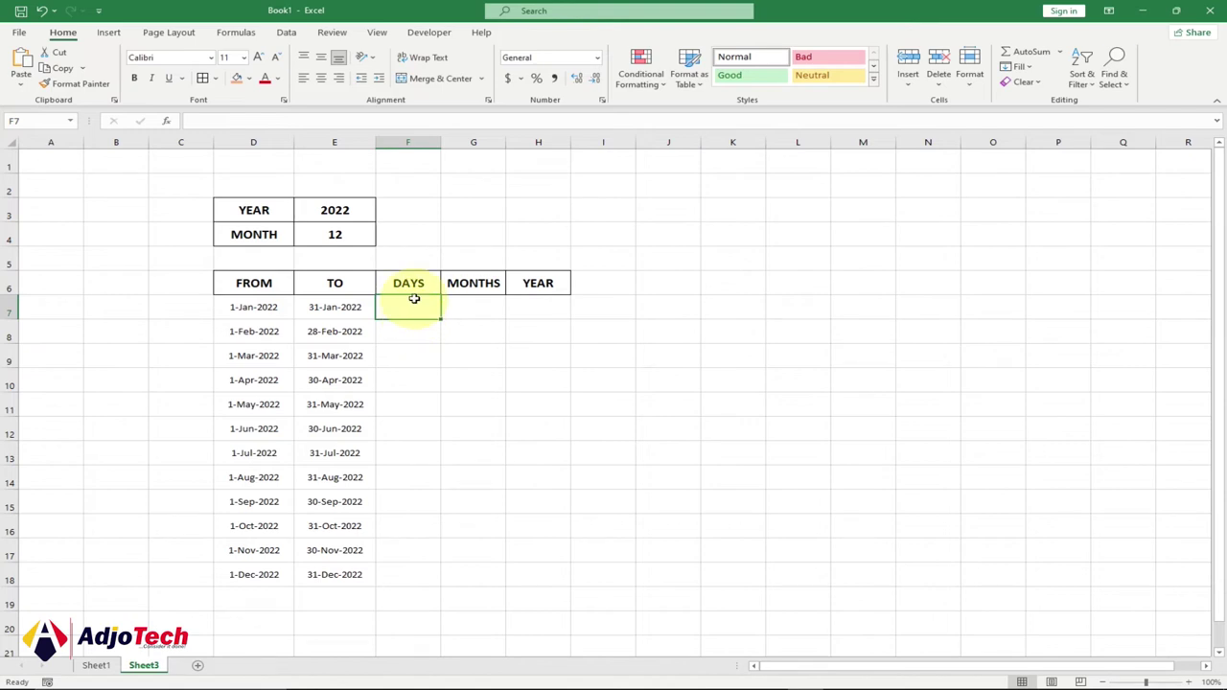
Enter =DAY(E7#) in F7 to spill month day counts, then centre F7:F18.
type("=")
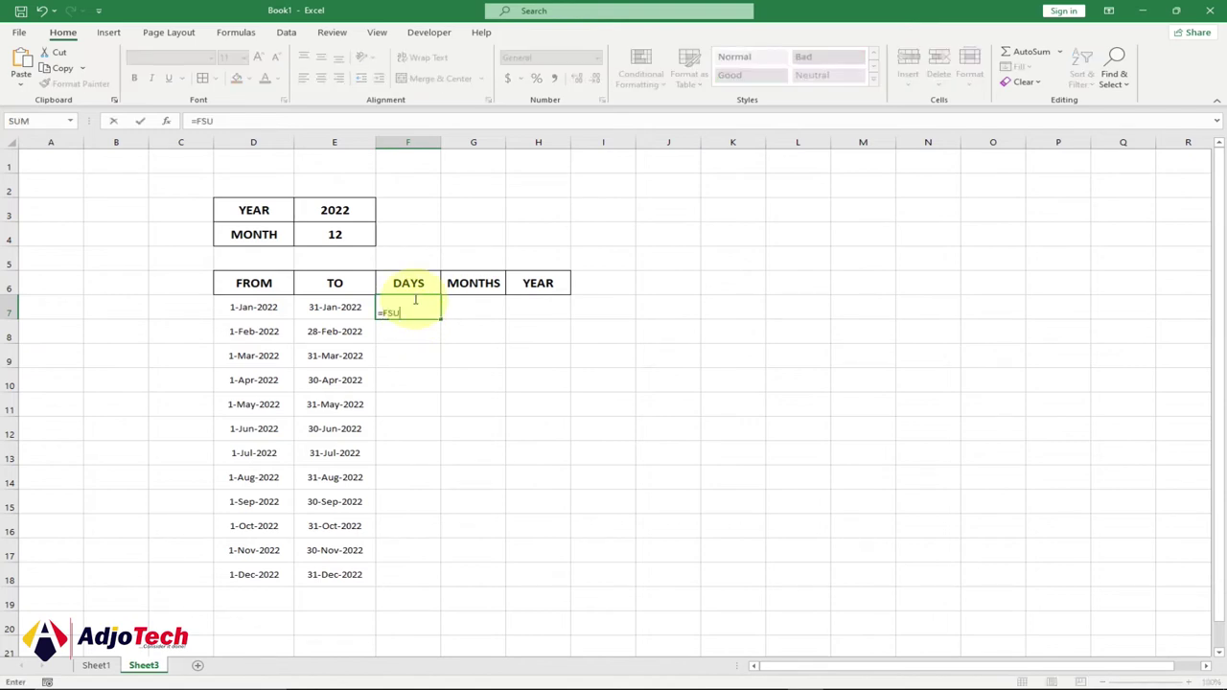
type("DAY")
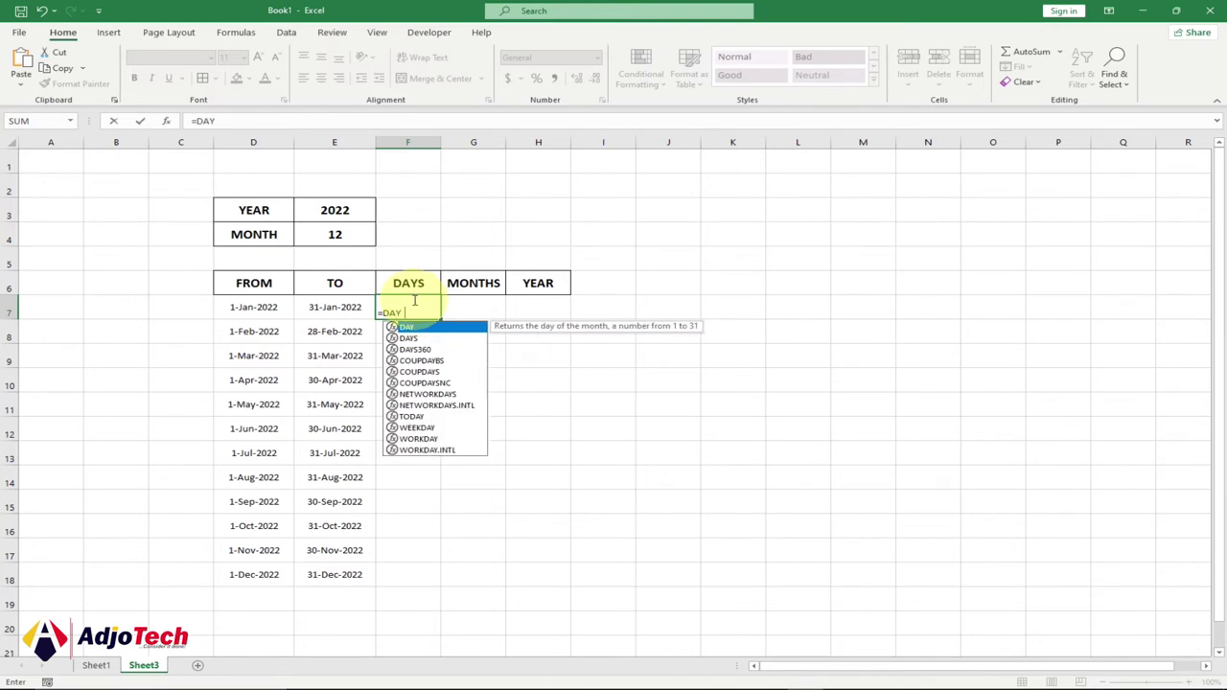
type("(")
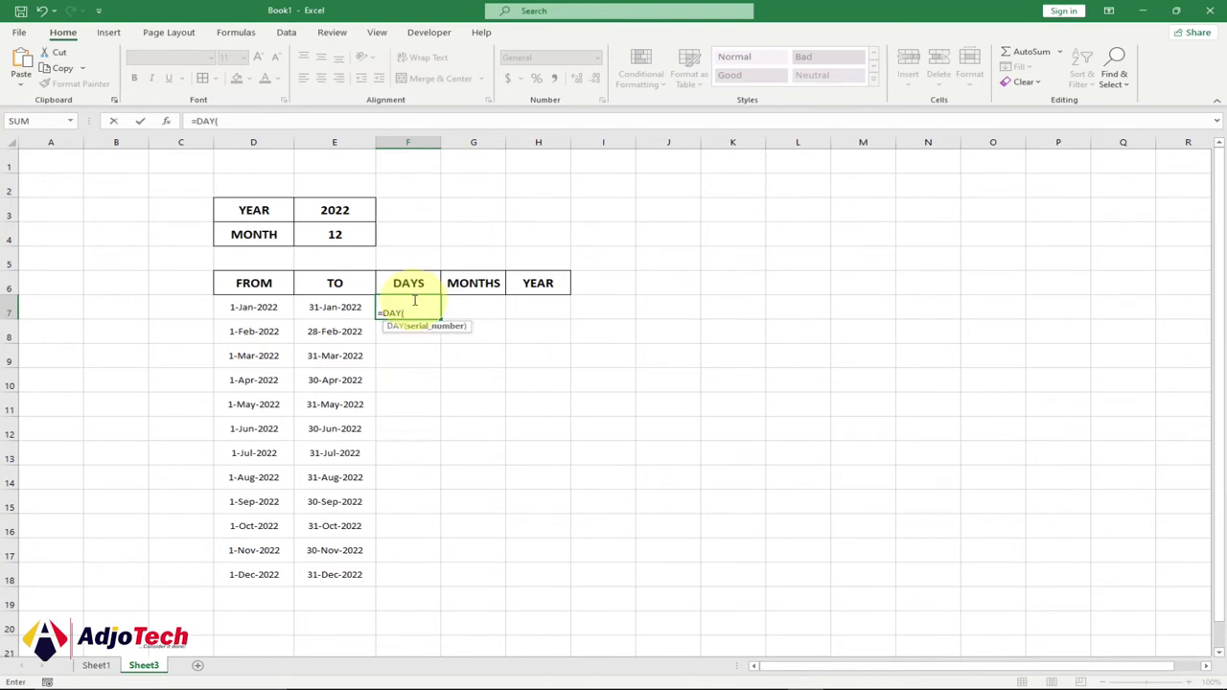
left_click(329, 305)
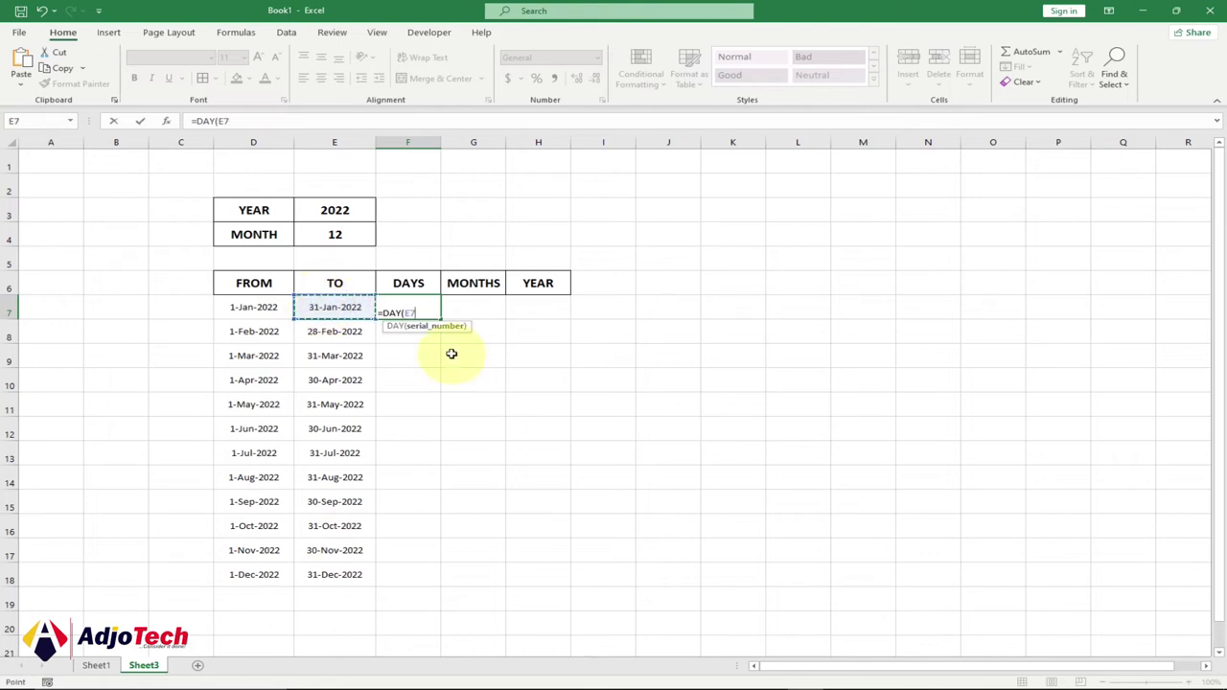
key("shift")
type("#")
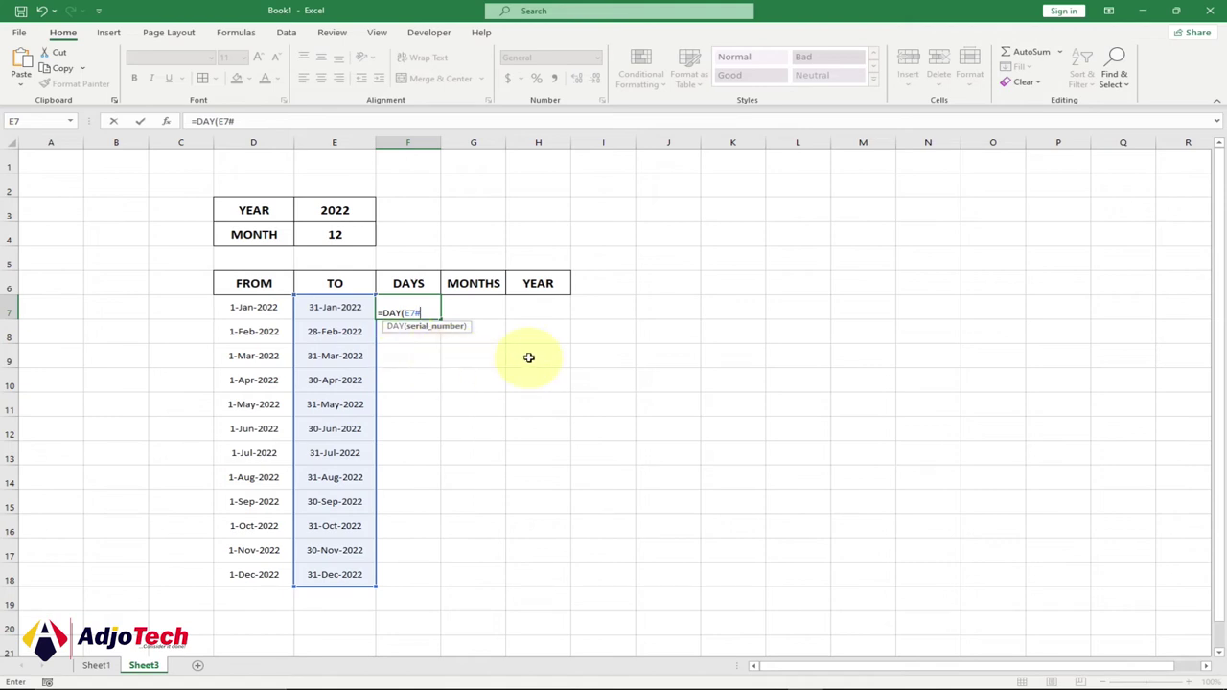
type(")")
key("Return")
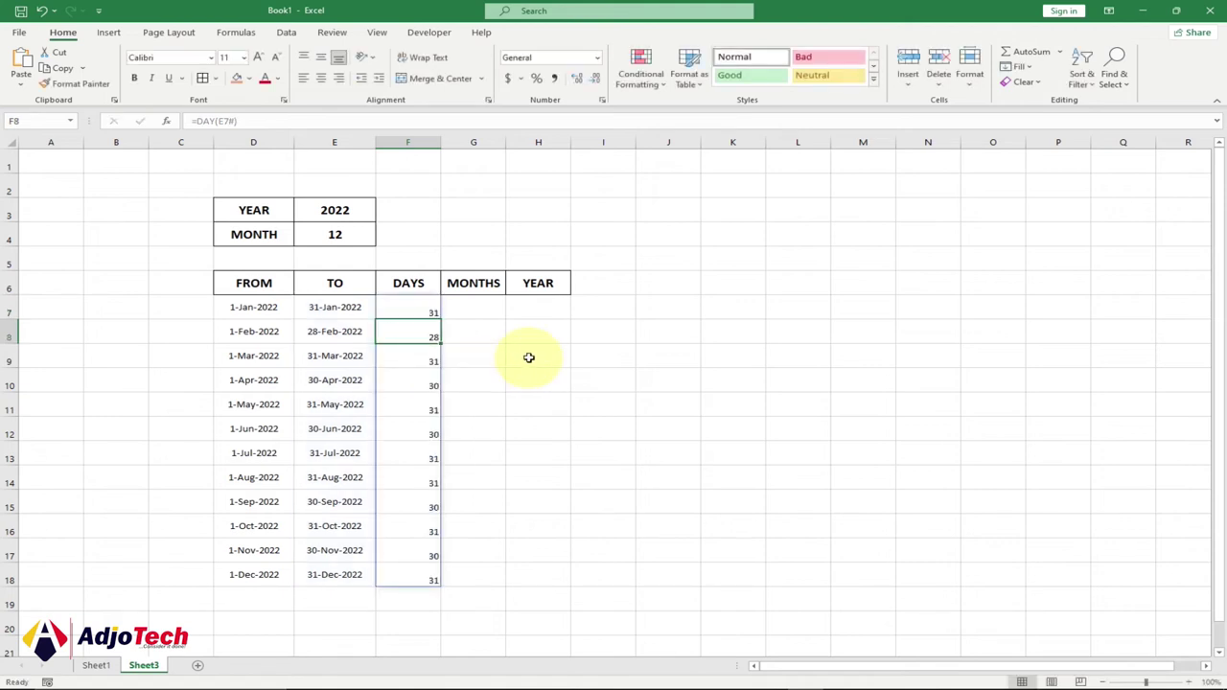
left_click_drag(403, 309, 413, 573)
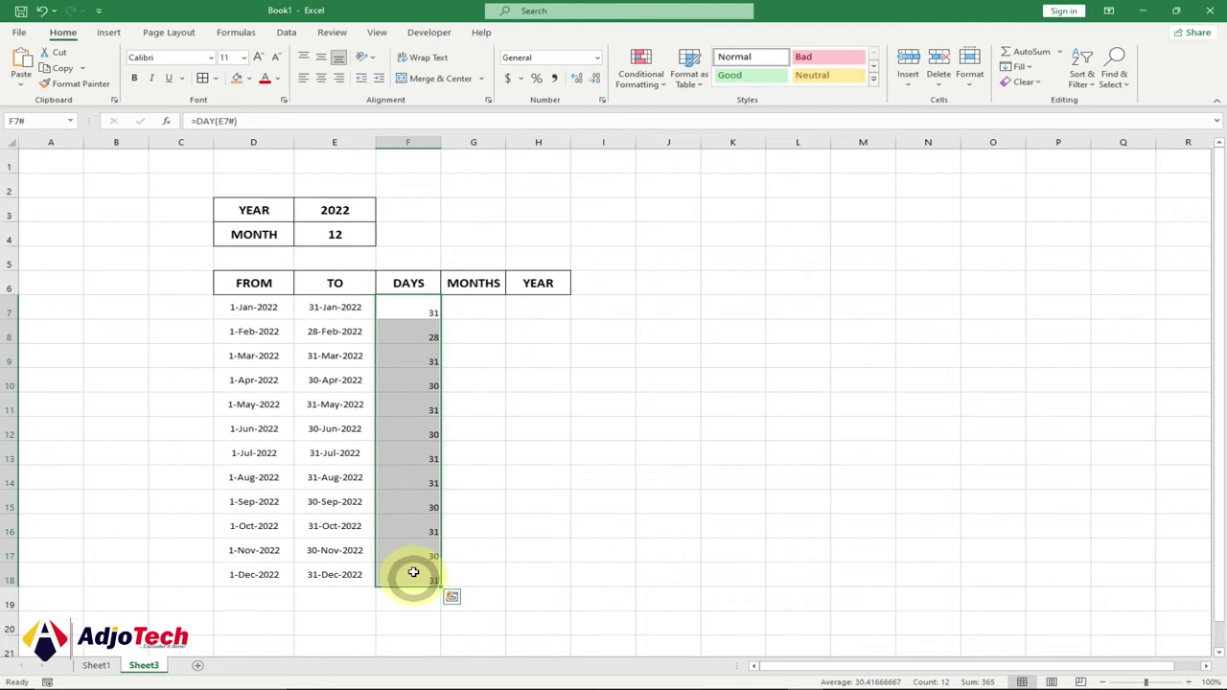
left_click(321, 76)
left_click(321, 59)
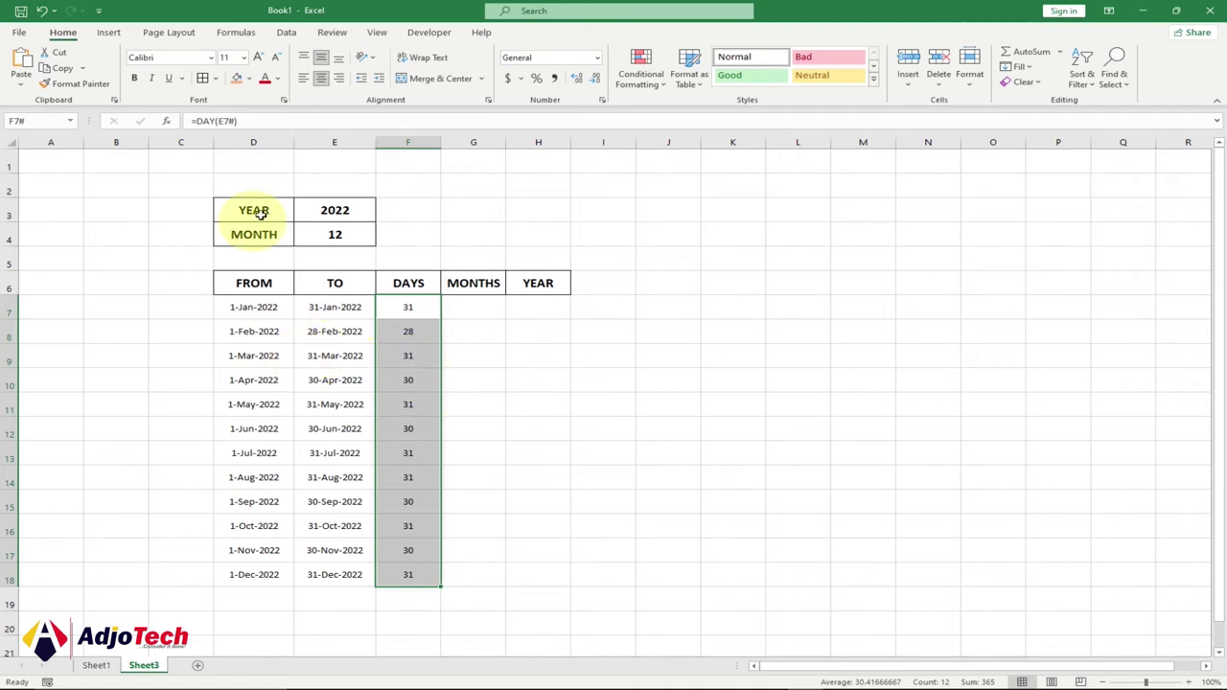
Change the YEAR value in E3 from 2022 to 2030.
left_click(323, 211)
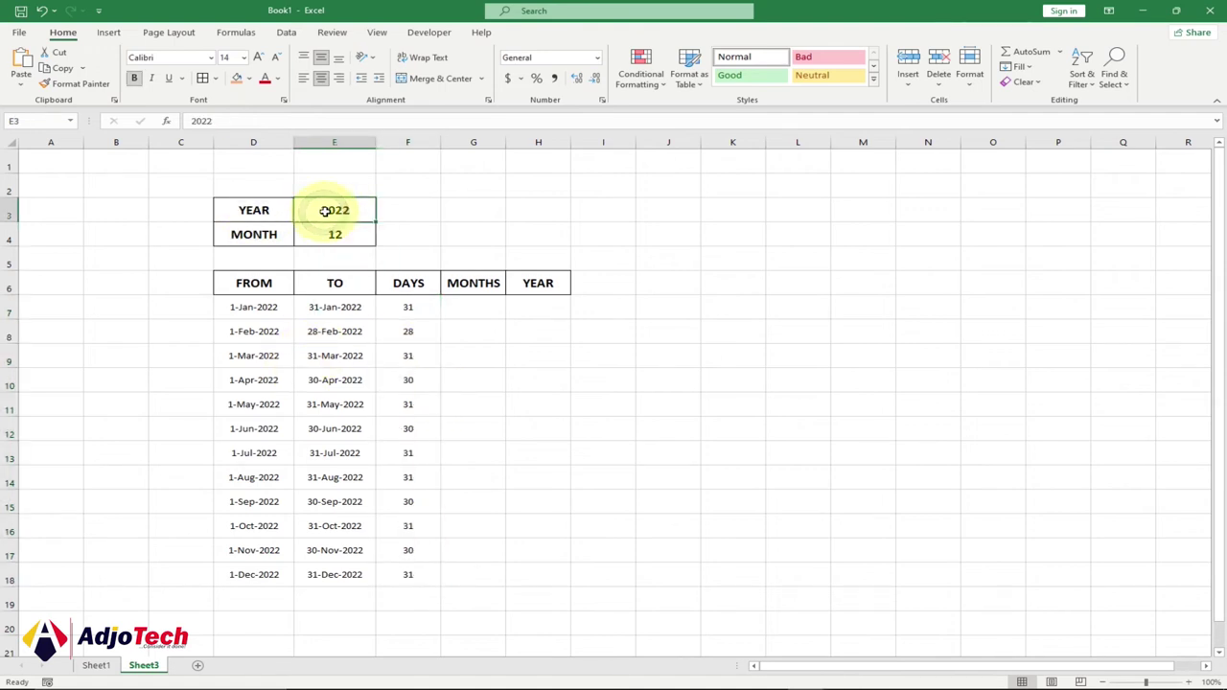
type("2")
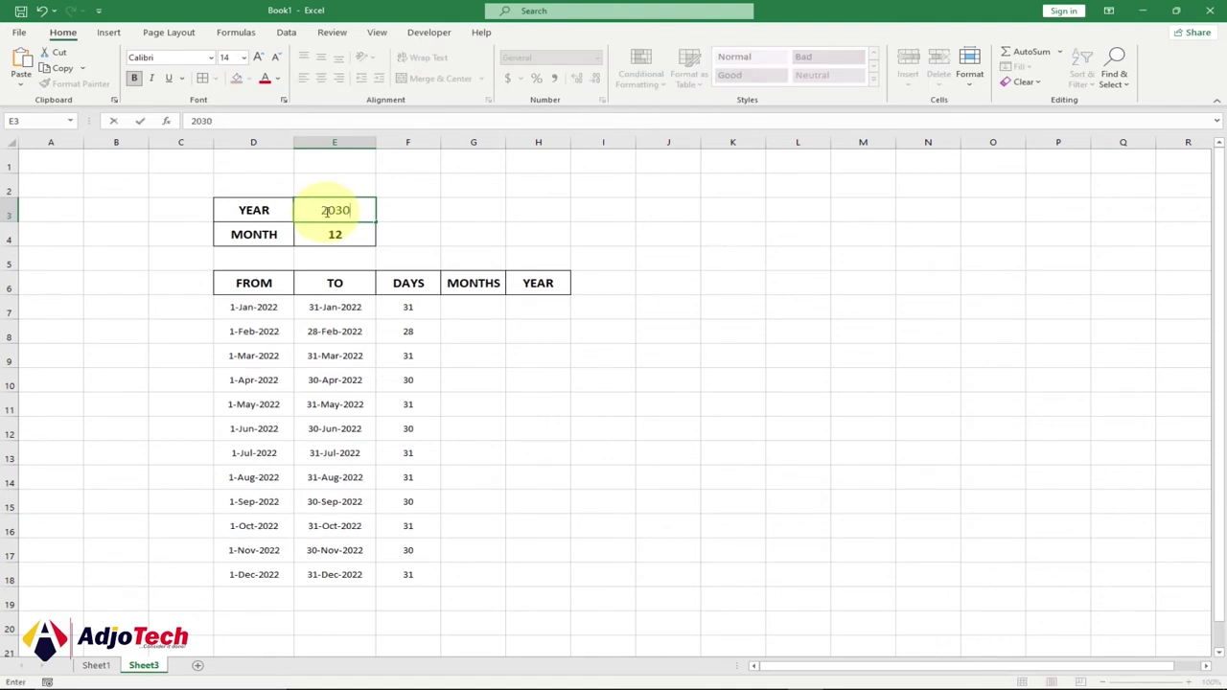
type("030")
key("Return")
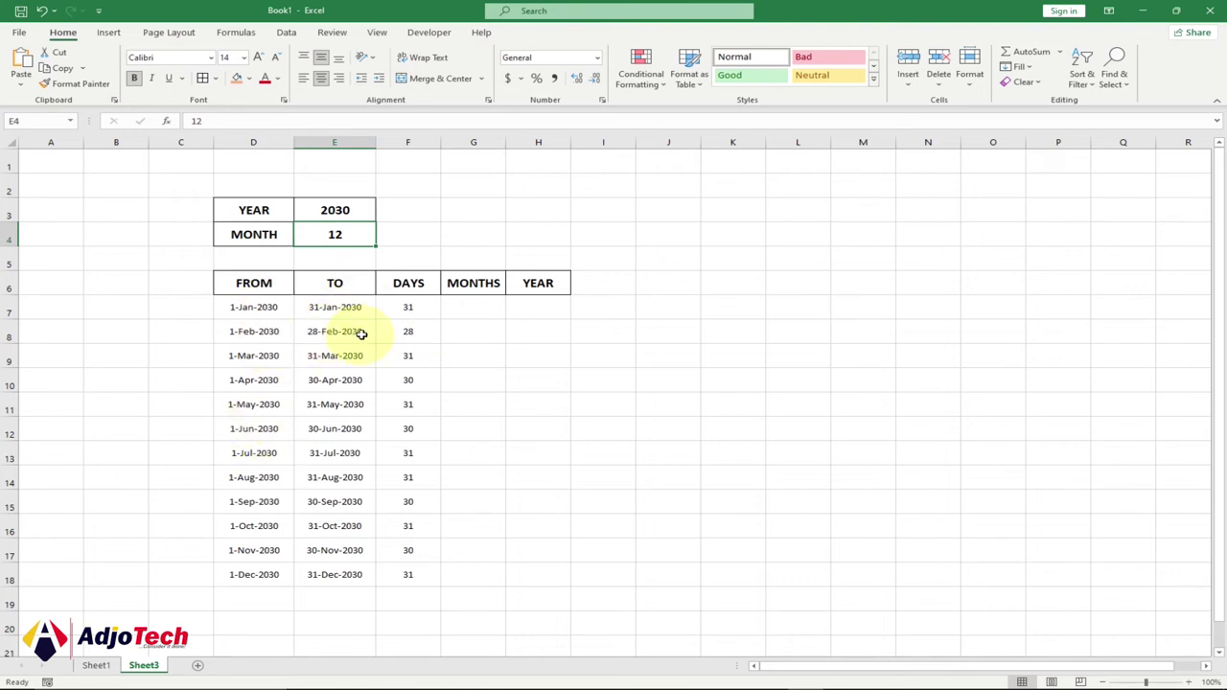
Enter =MONTH(D7#) in G7 to spill month numbers 1 through 12.
left_click(471, 310)
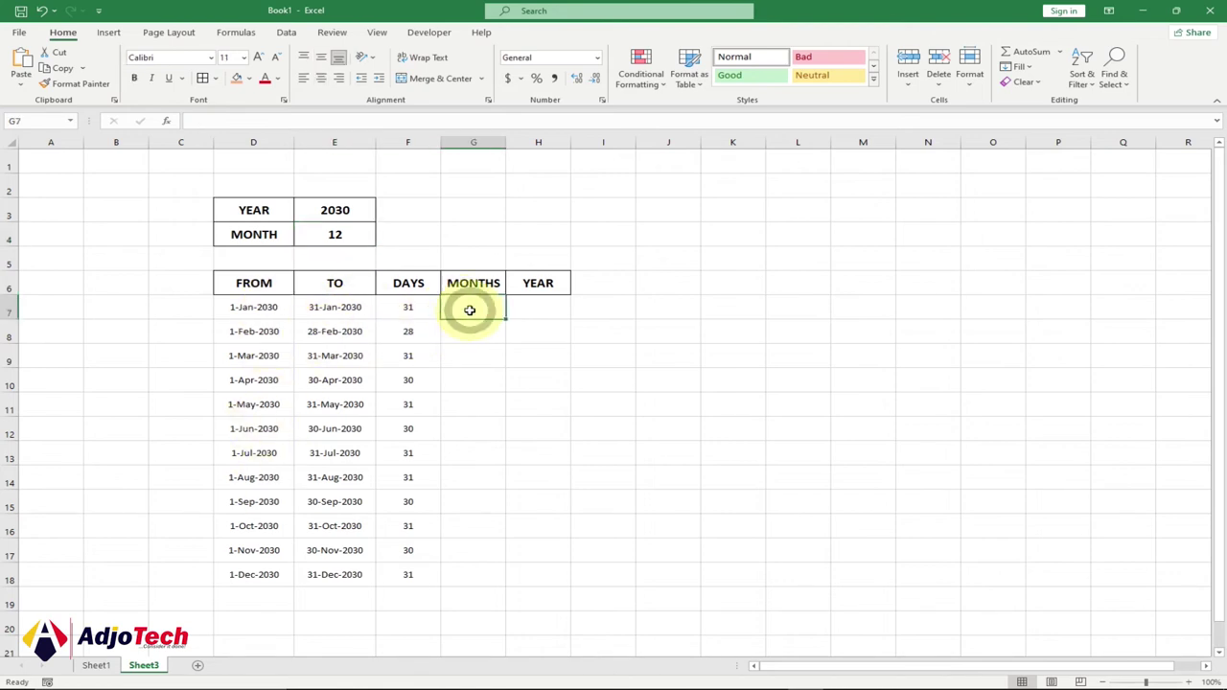
type("=")
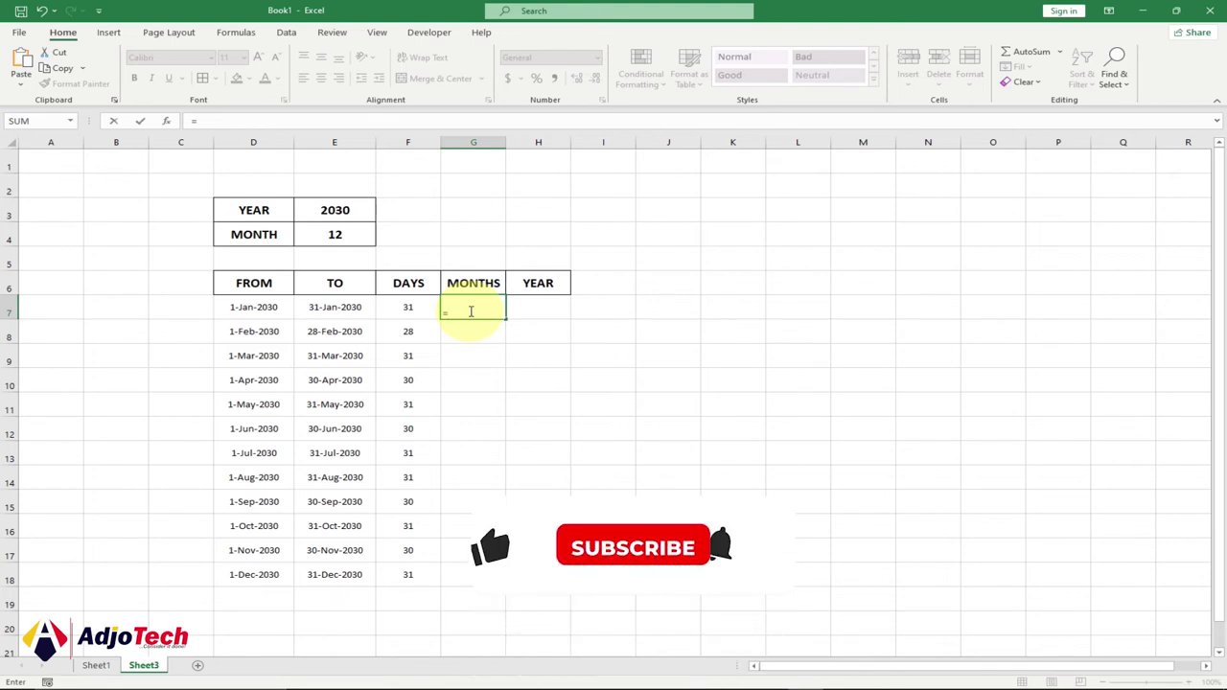
type("MONTH(")
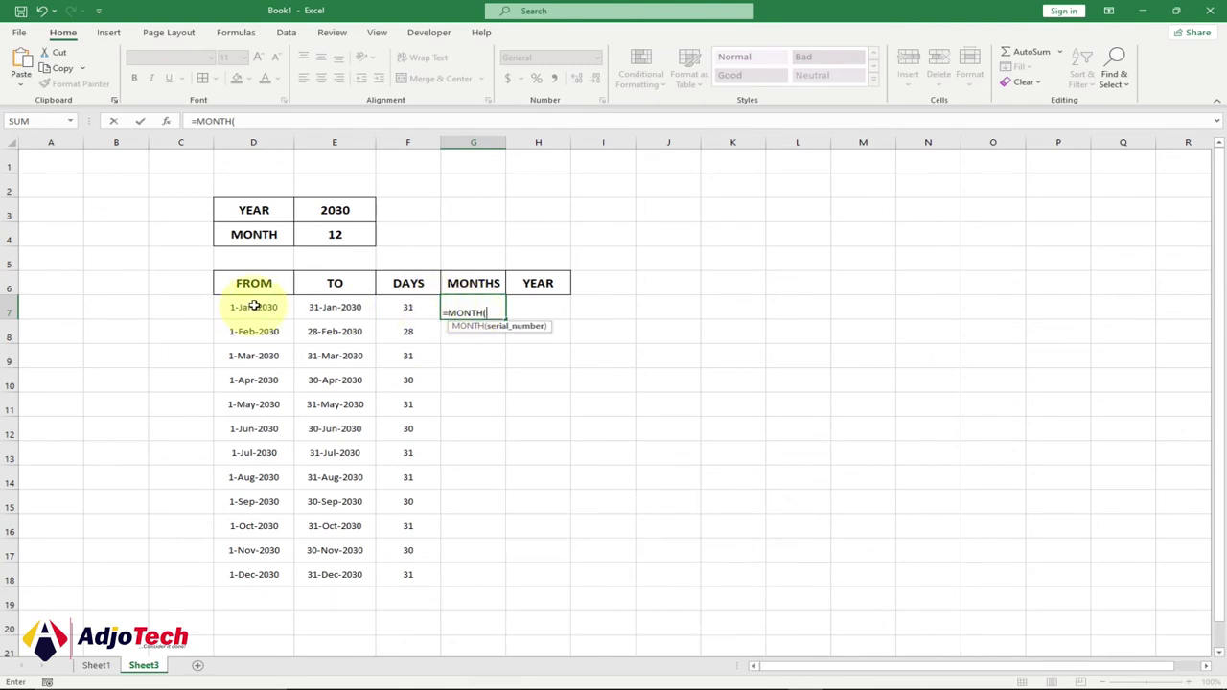
left_click(261, 306)
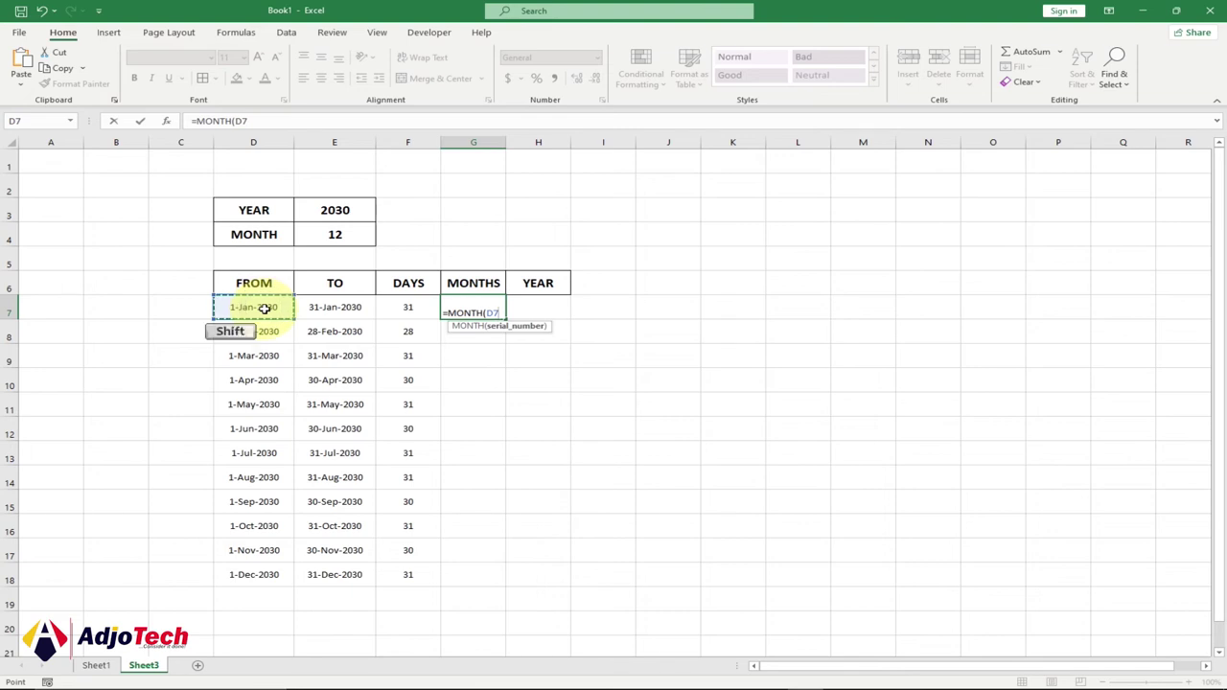
type("#")
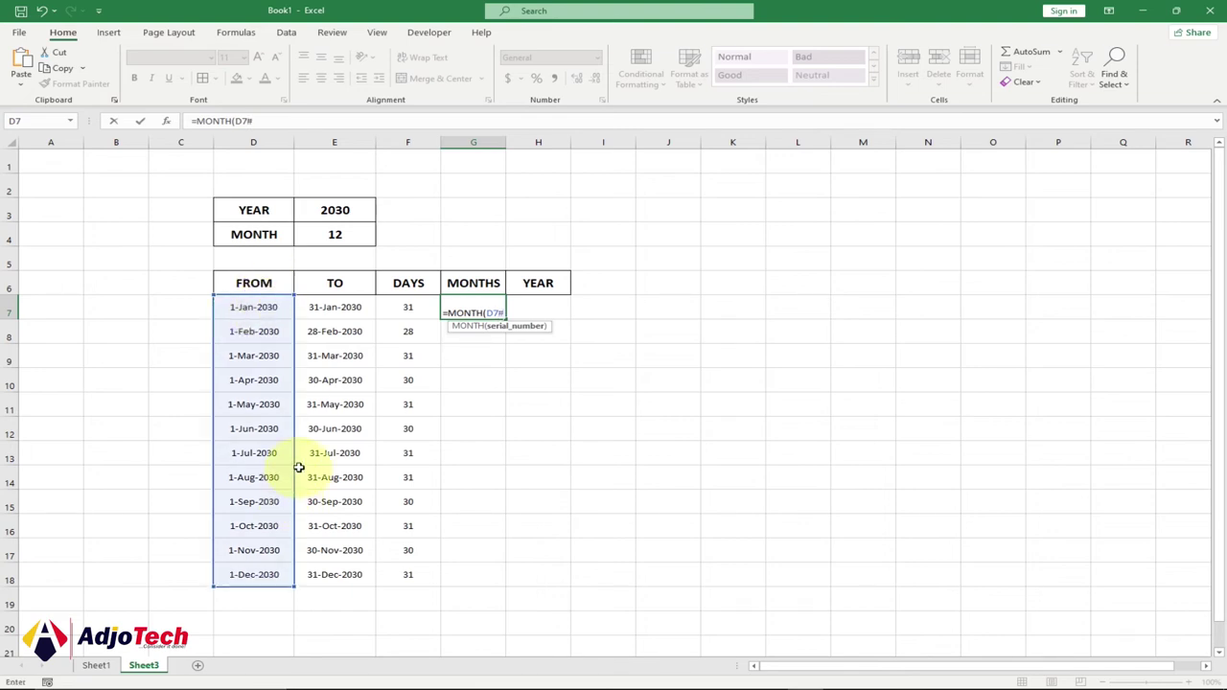
key("shift")
type(")")
key("Return")
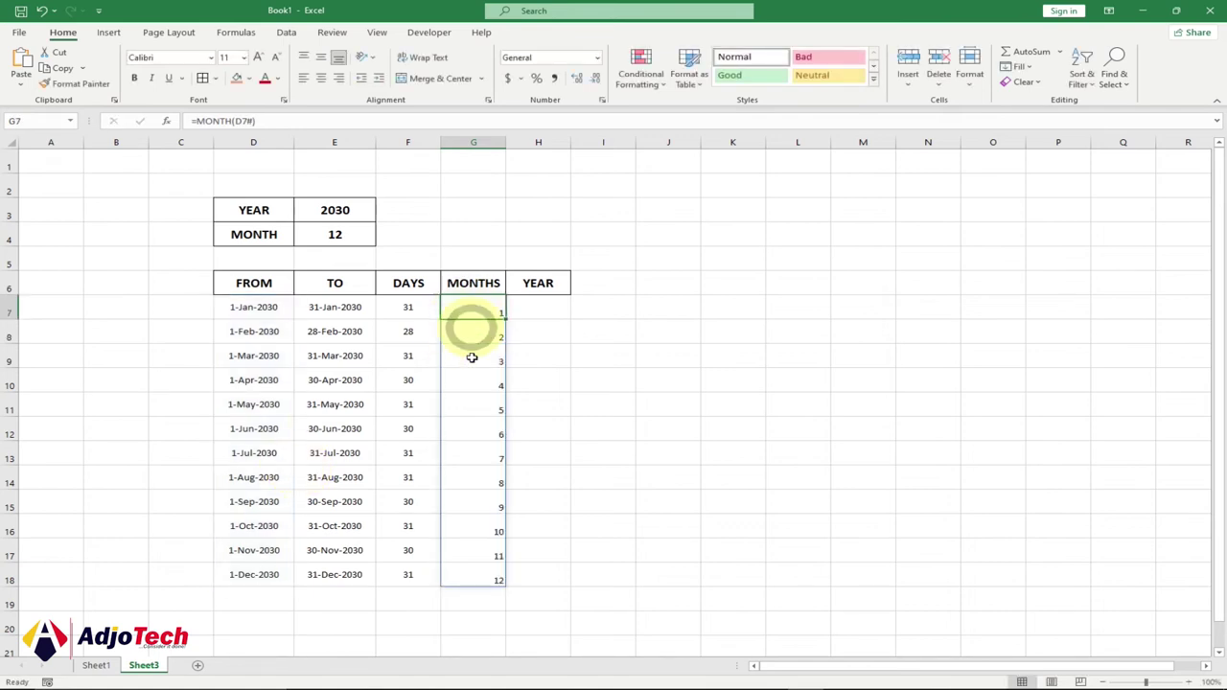
Centre the month numbers in G7:G18 horizontally and vertically.
left_click_drag(463, 308, 471, 575)
left_click(321, 77)
left_click(321, 56)
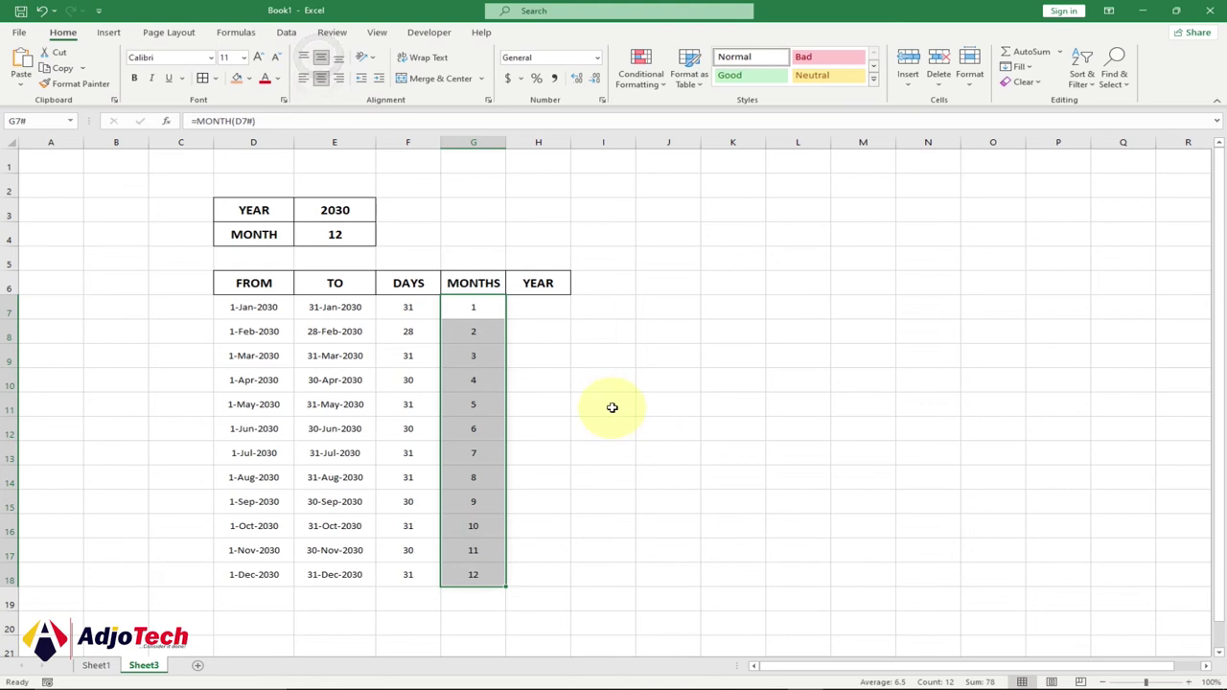
left_click(540, 307)
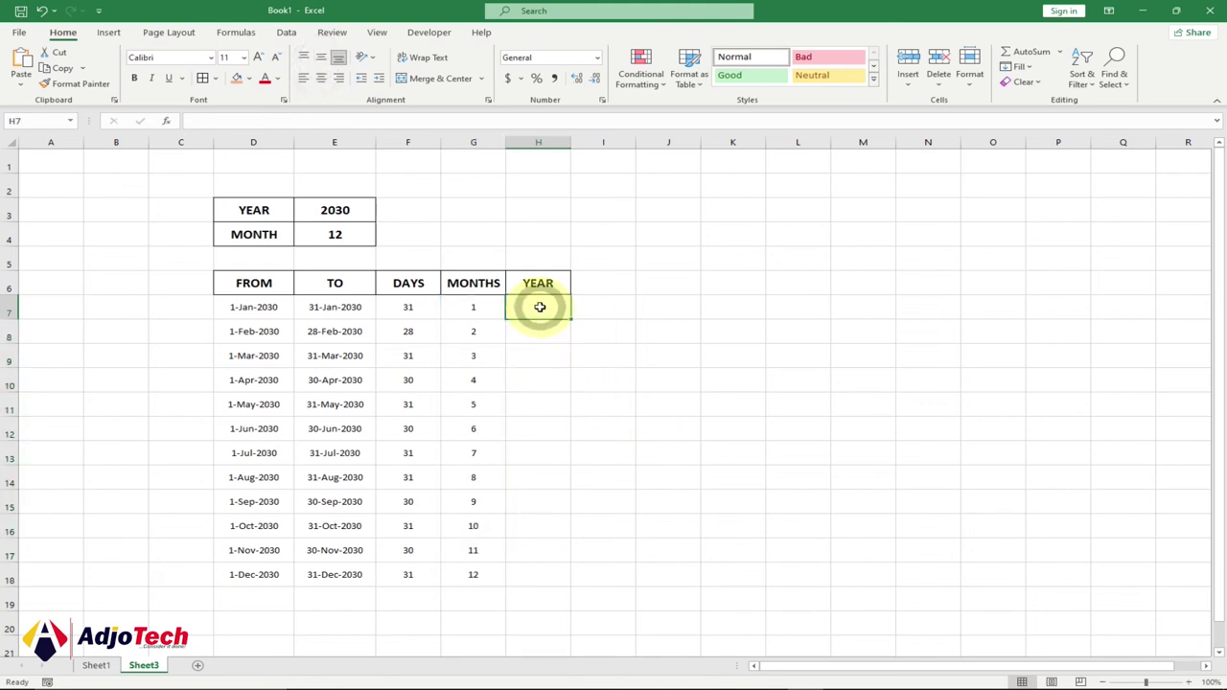
Enter =YEAR(D7#) in H7 to spill the year 2030 down all twelve rows.
type("=YEAR(")
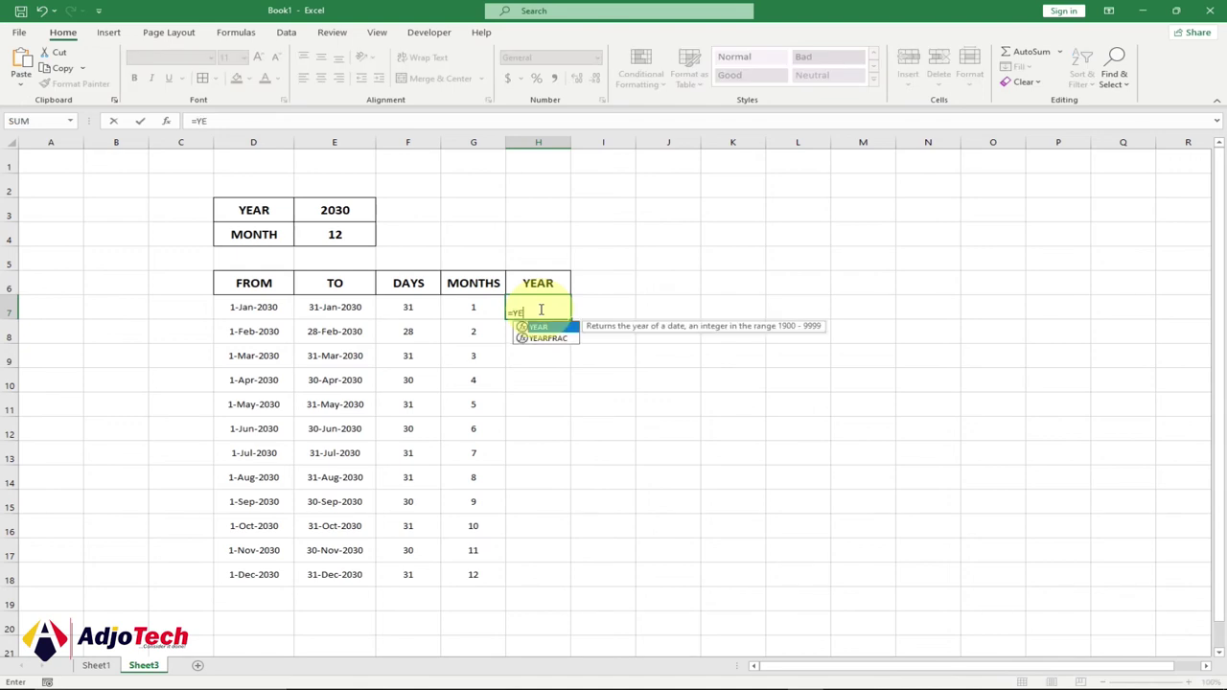
left_click(272, 307)
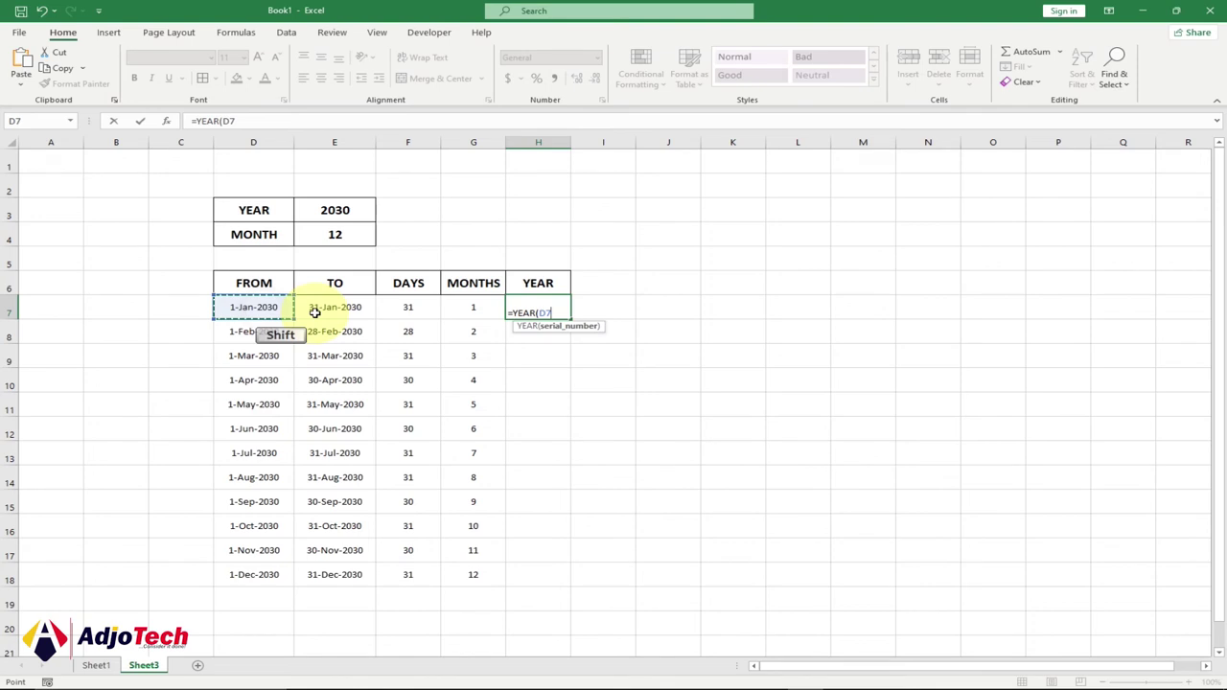
key("ctrl+shift+Down")
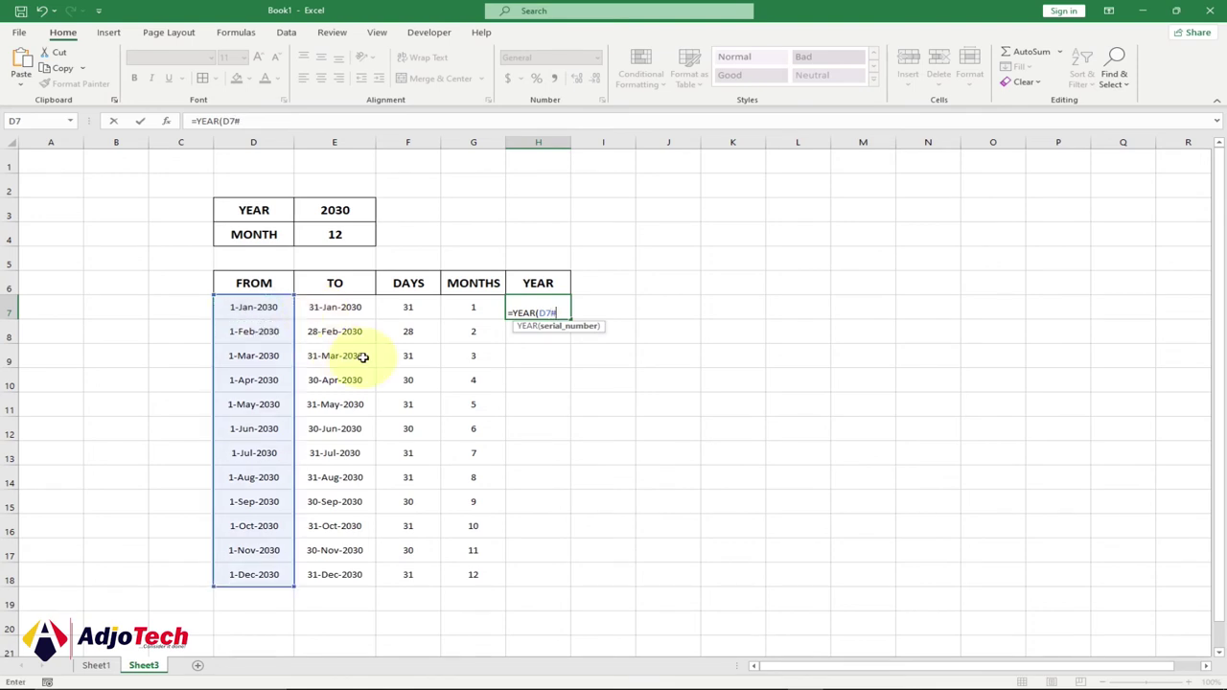
type(")")
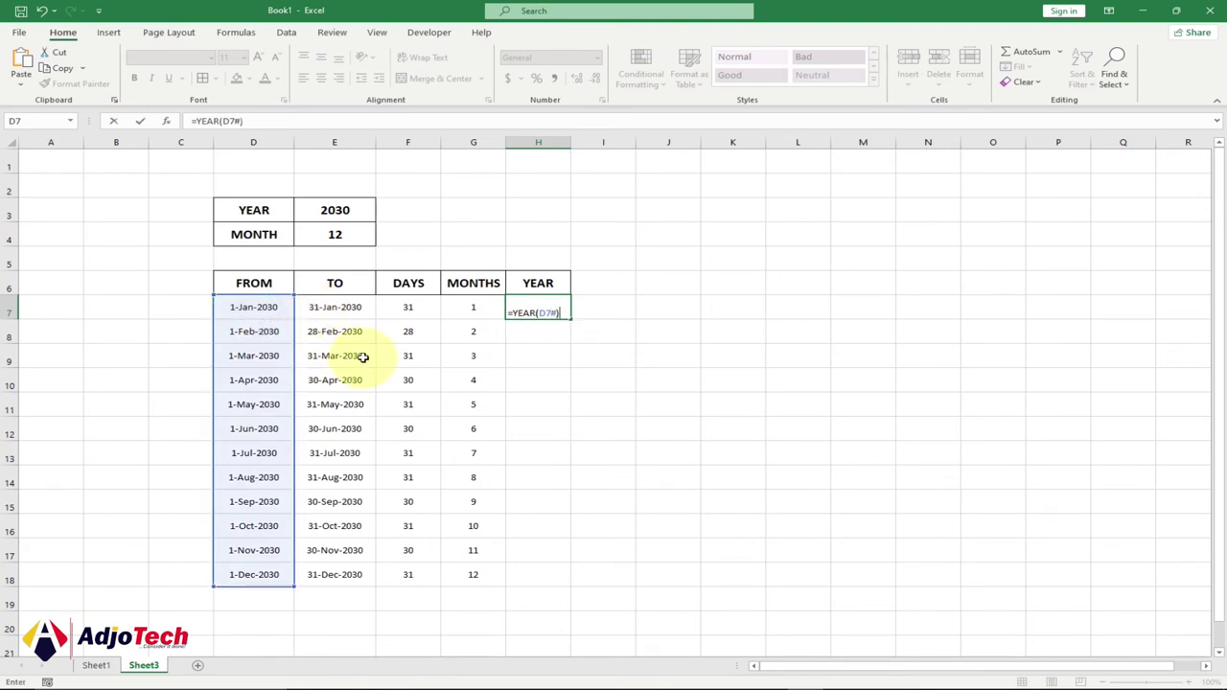
key("Return")
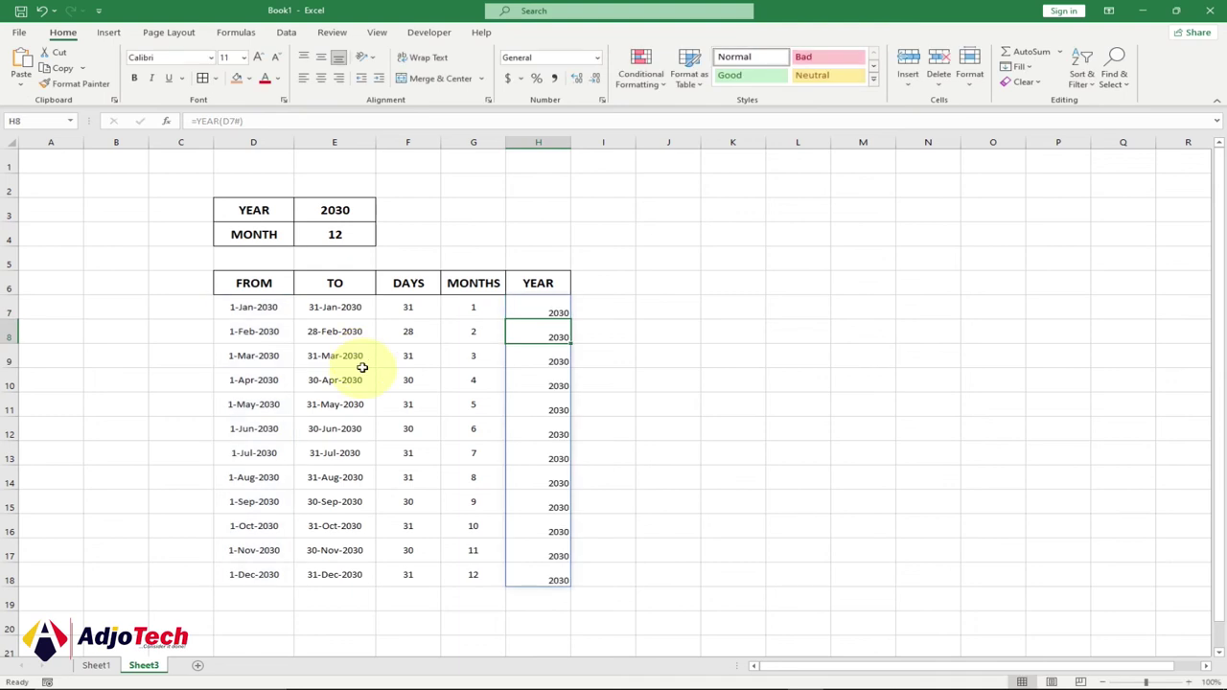
Centre the year values in H7:H18 horizontally and vertically.
left_click_drag(540, 309, 543, 575)
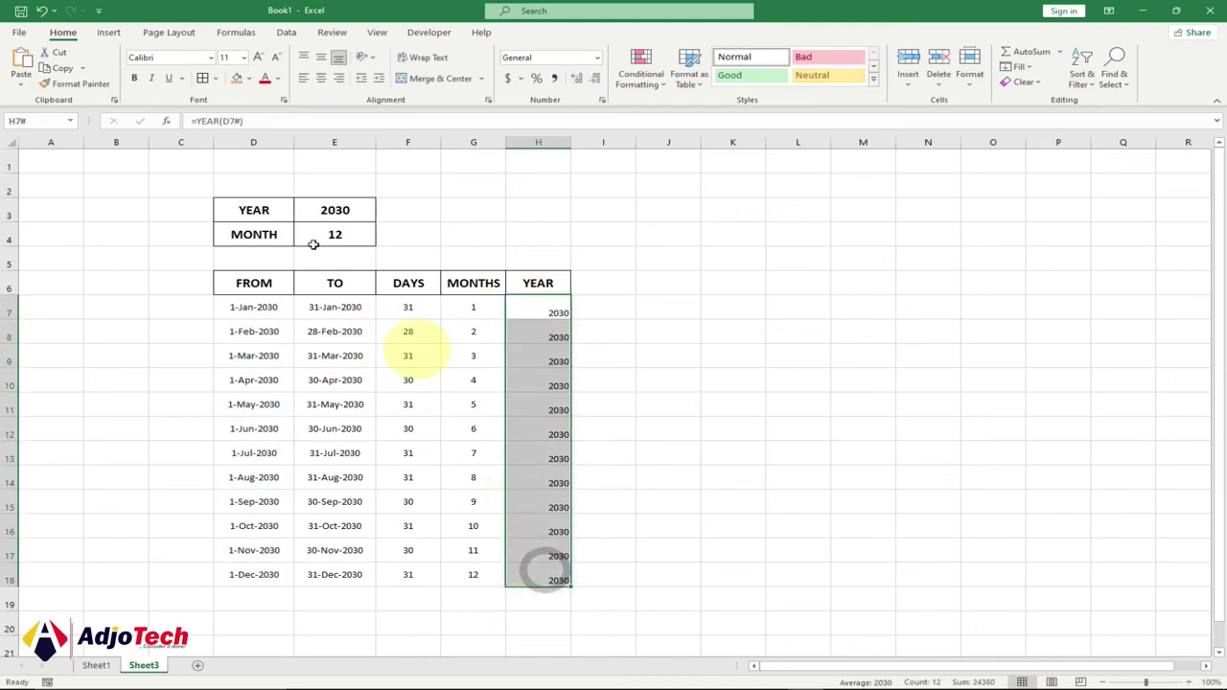
left_click(322, 78)
left_click(322, 56)
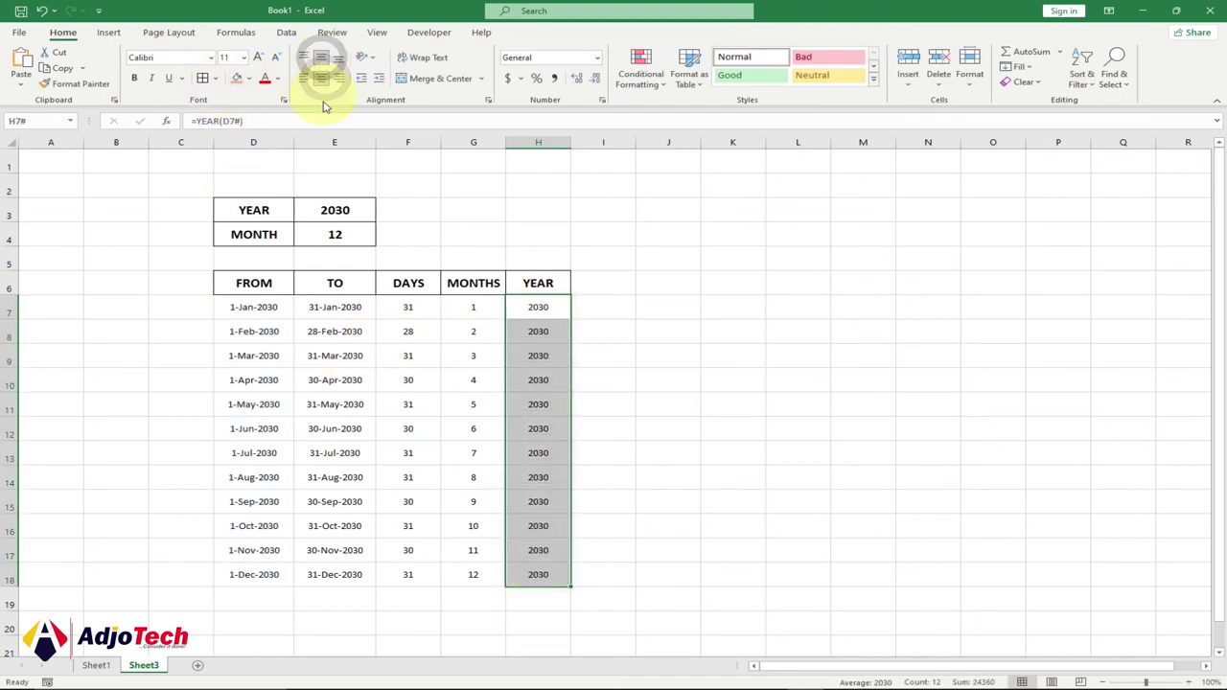
left_click(330, 210)
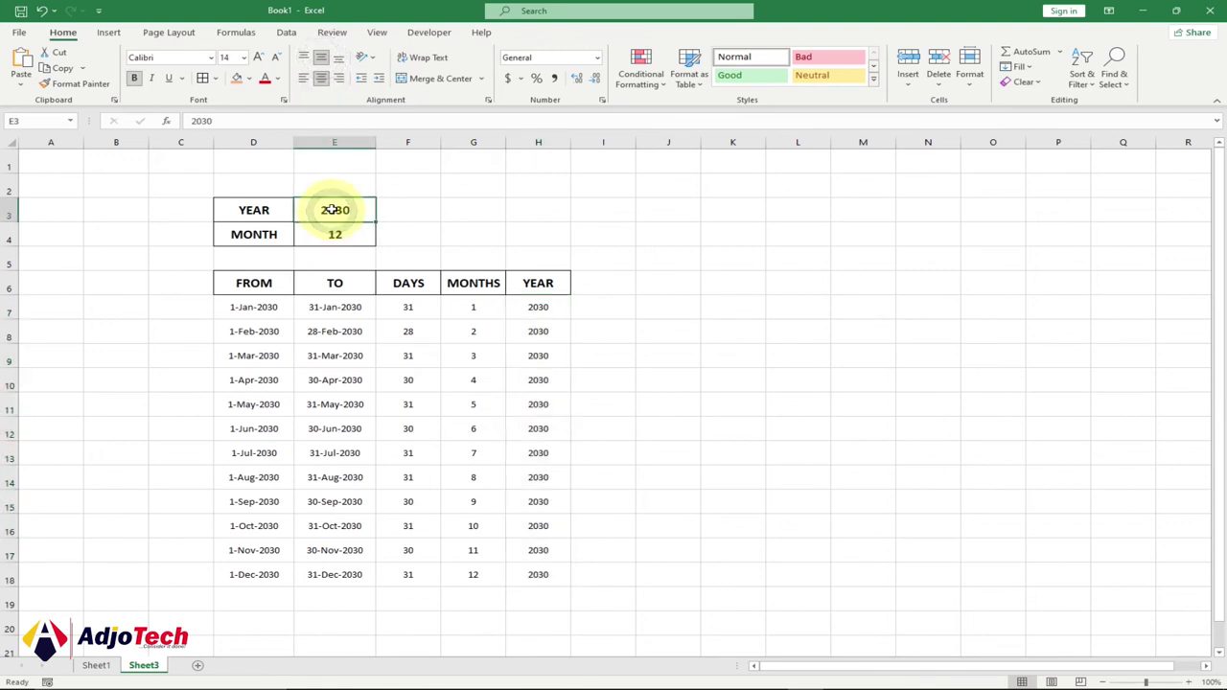
Set YEAR to 2015 and try MONTH as 5.
type("2")
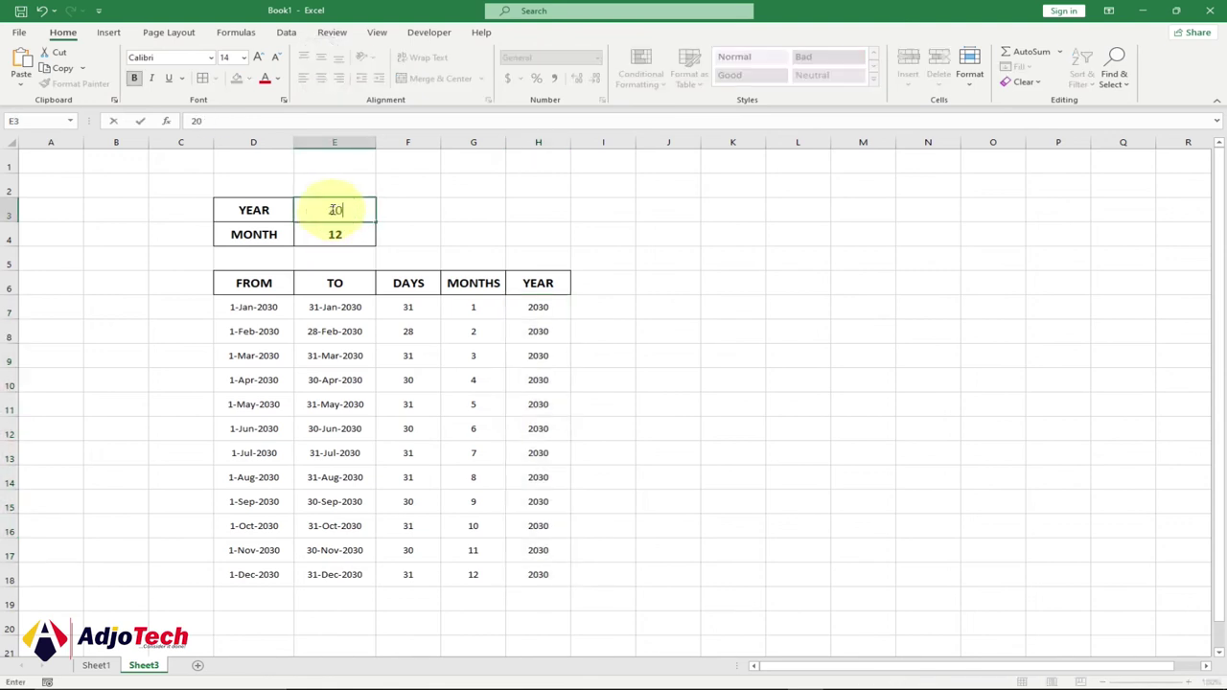
key("Return")
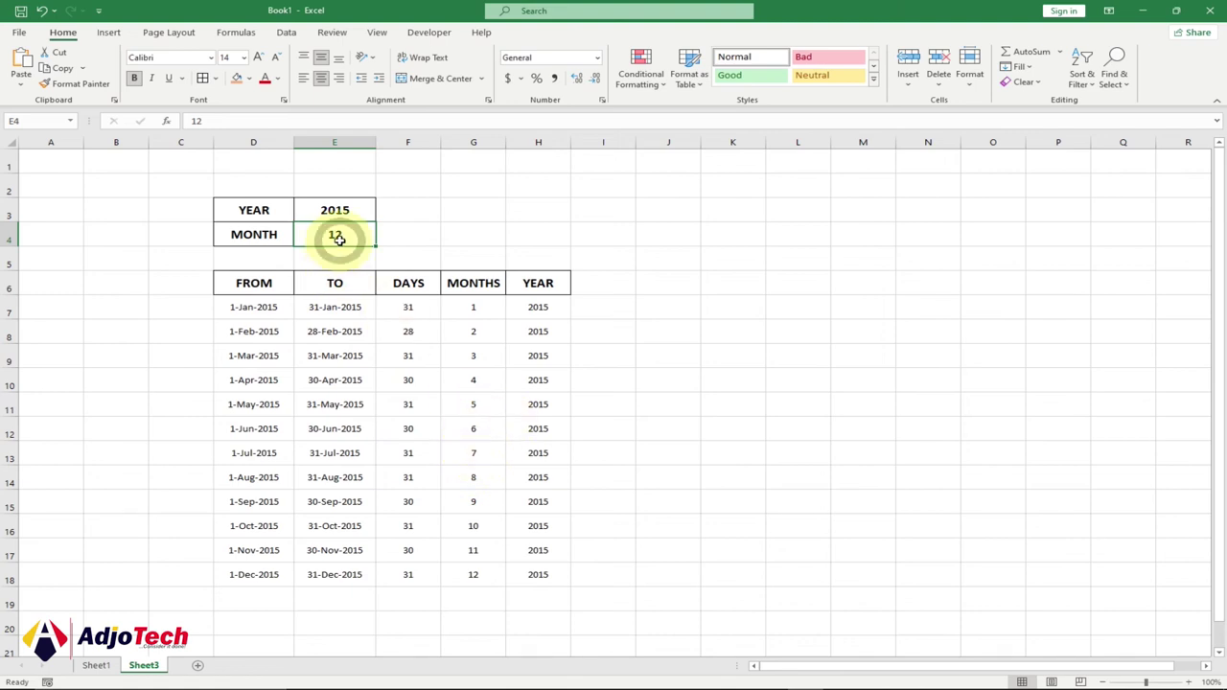
type("5")
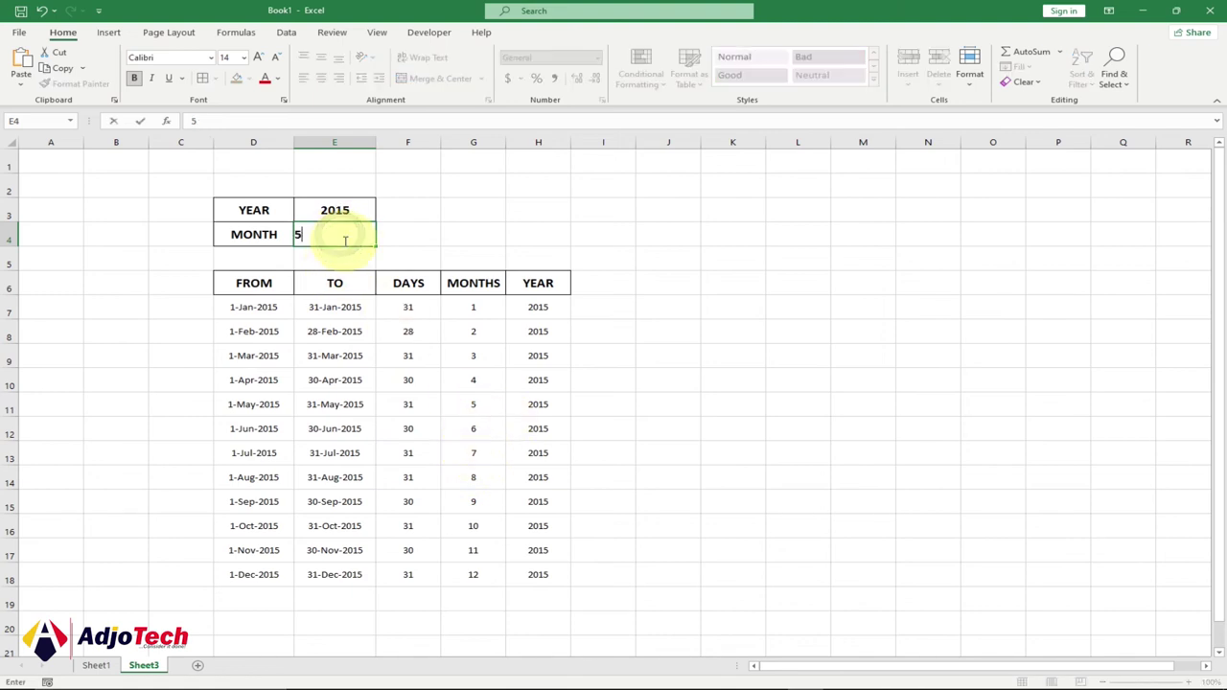
key("Return")
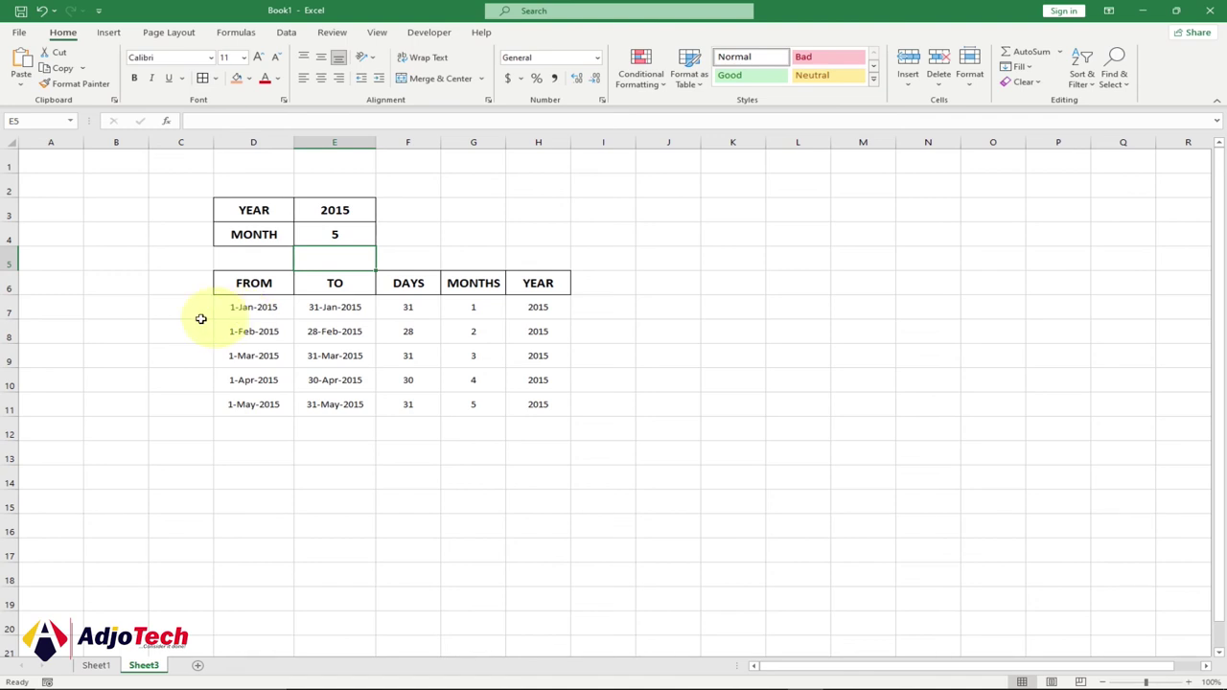
Set MONTH back to 12 so all twelve months of 2015 are listed.
left_click(337, 234)
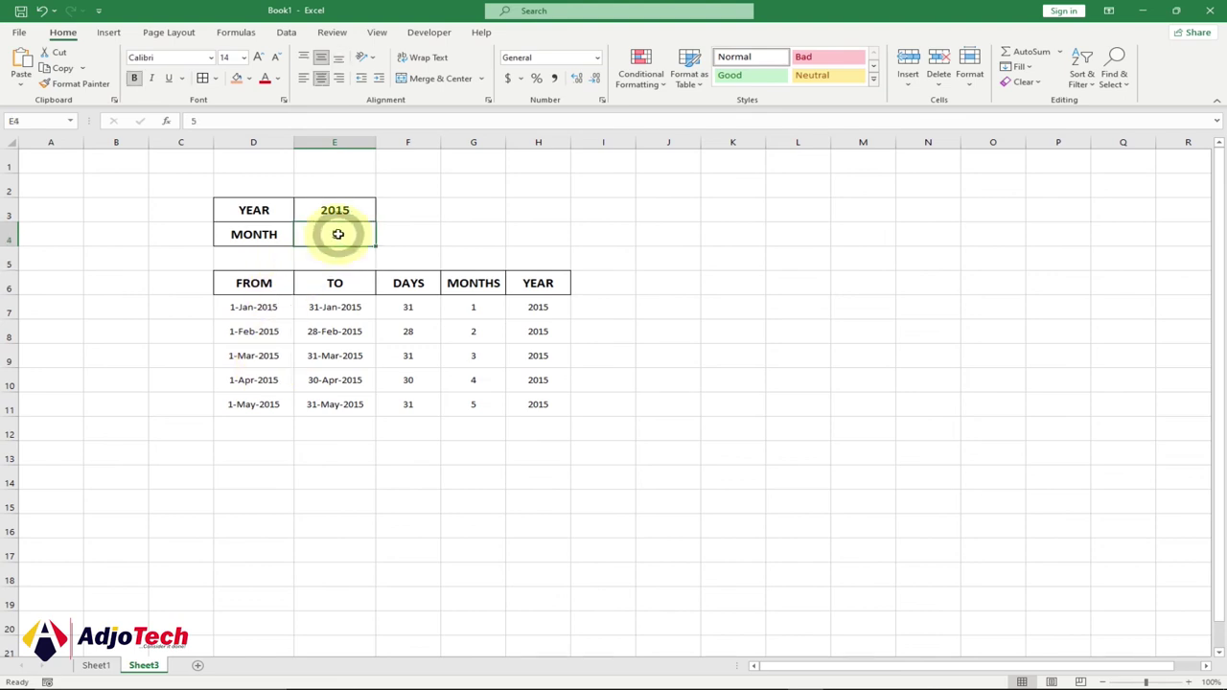
type("12")
key("Return")
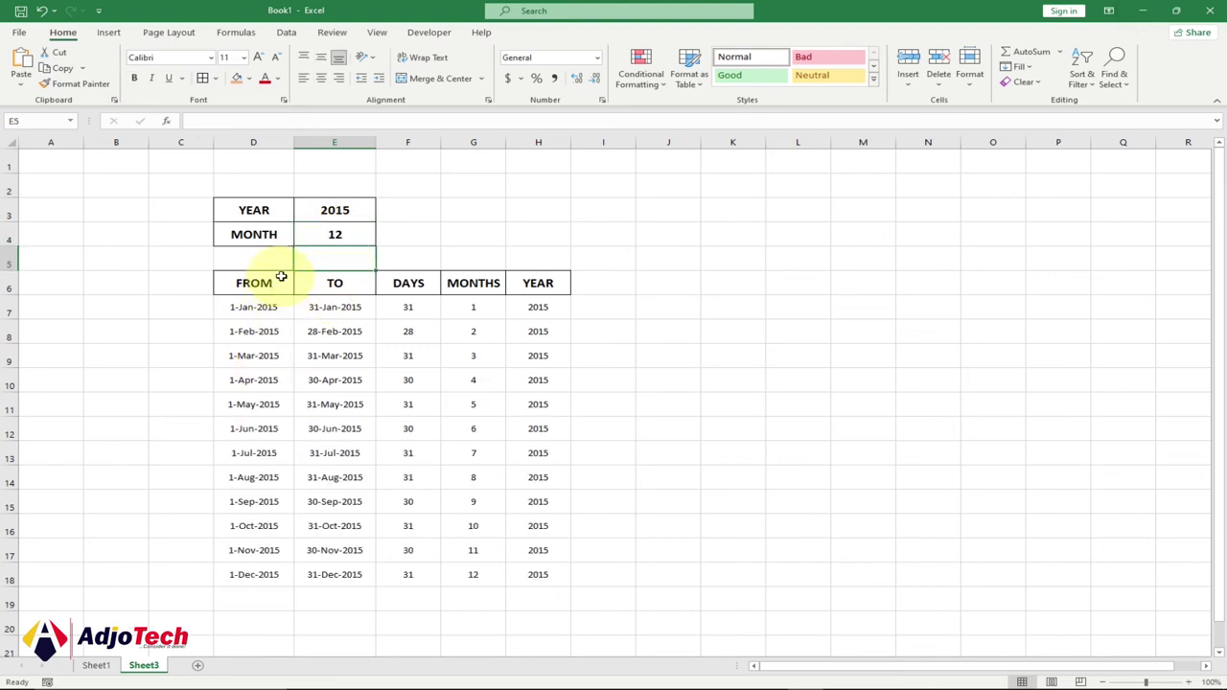
left_click_drag(246, 285, 531, 283)
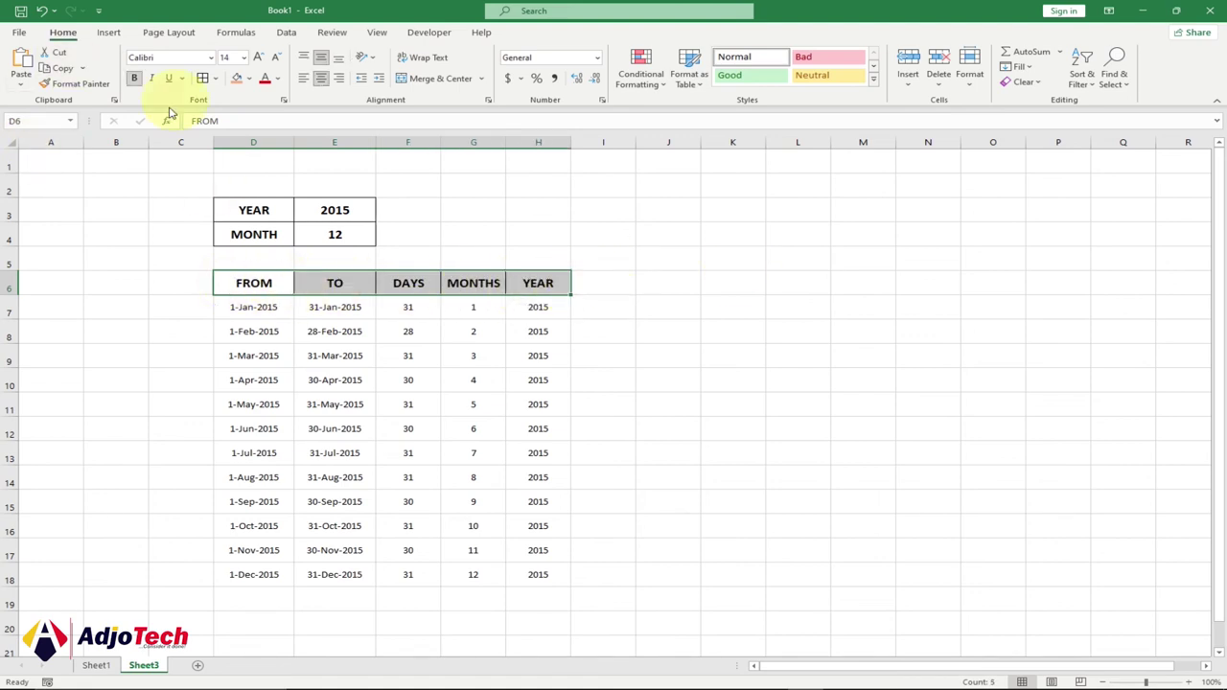
Fill the header row D6:H6 green and the YEAR row D3:E3 gold.
left_click(250, 79)
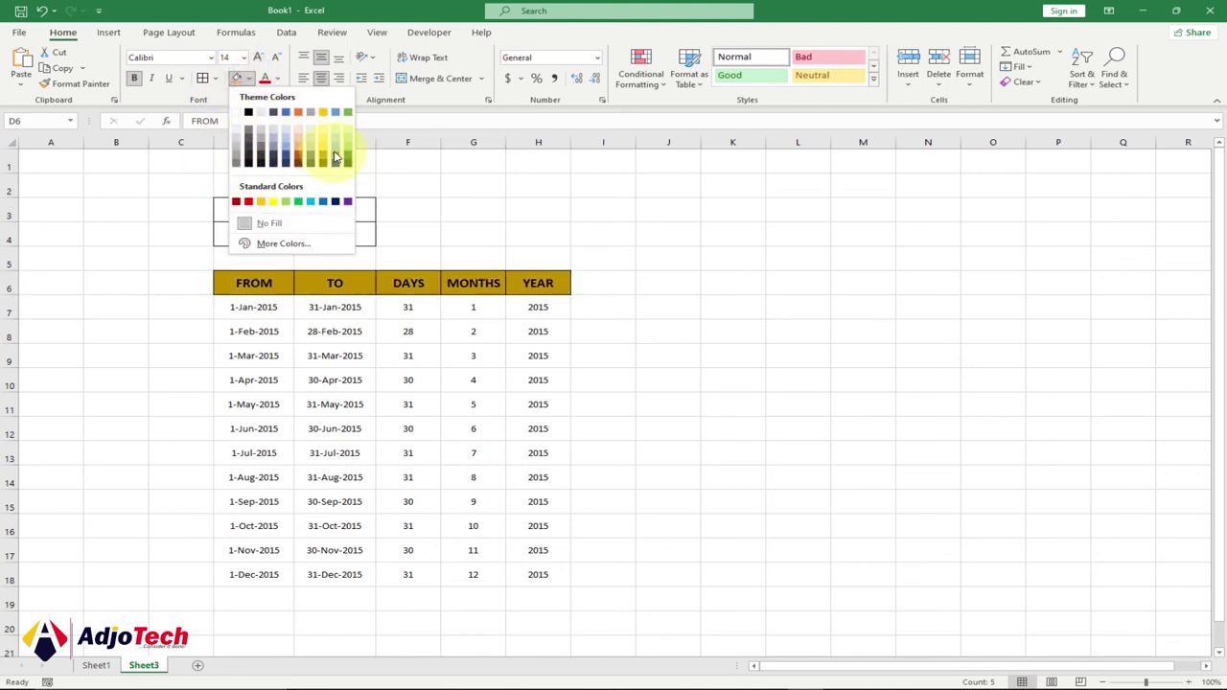
left_click(345, 146)
left_click(296, 271)
left_click_drag(227, 213, 325, 209)
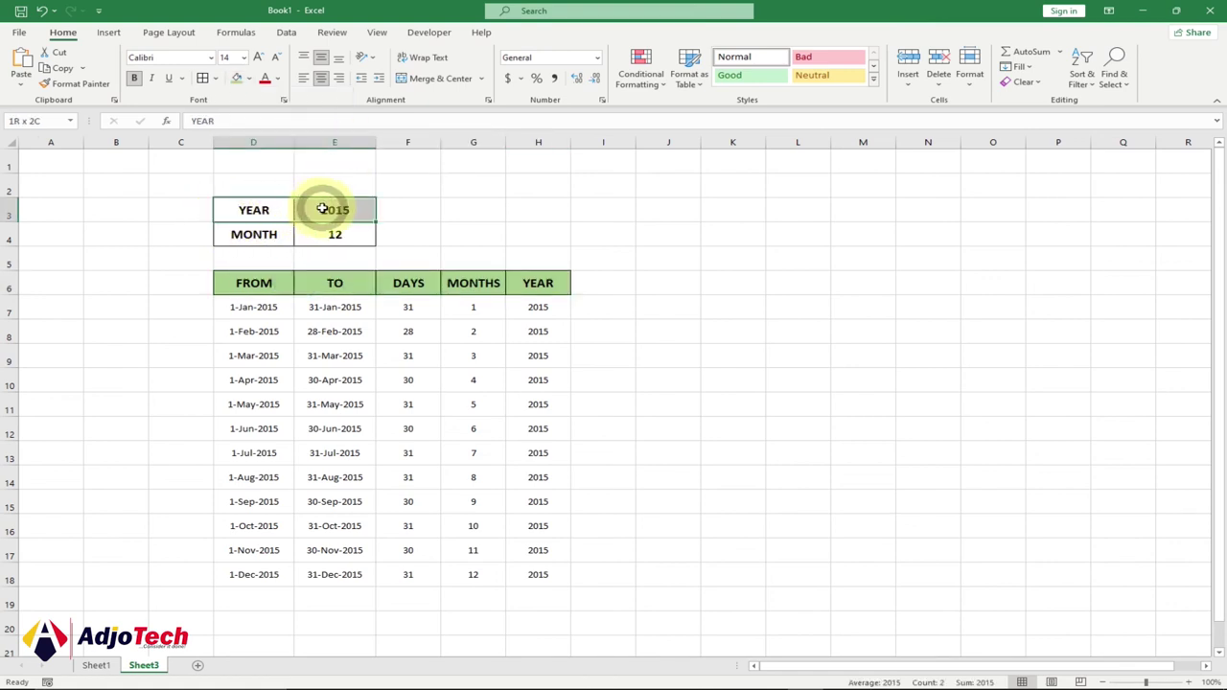
left_click(248, 81)
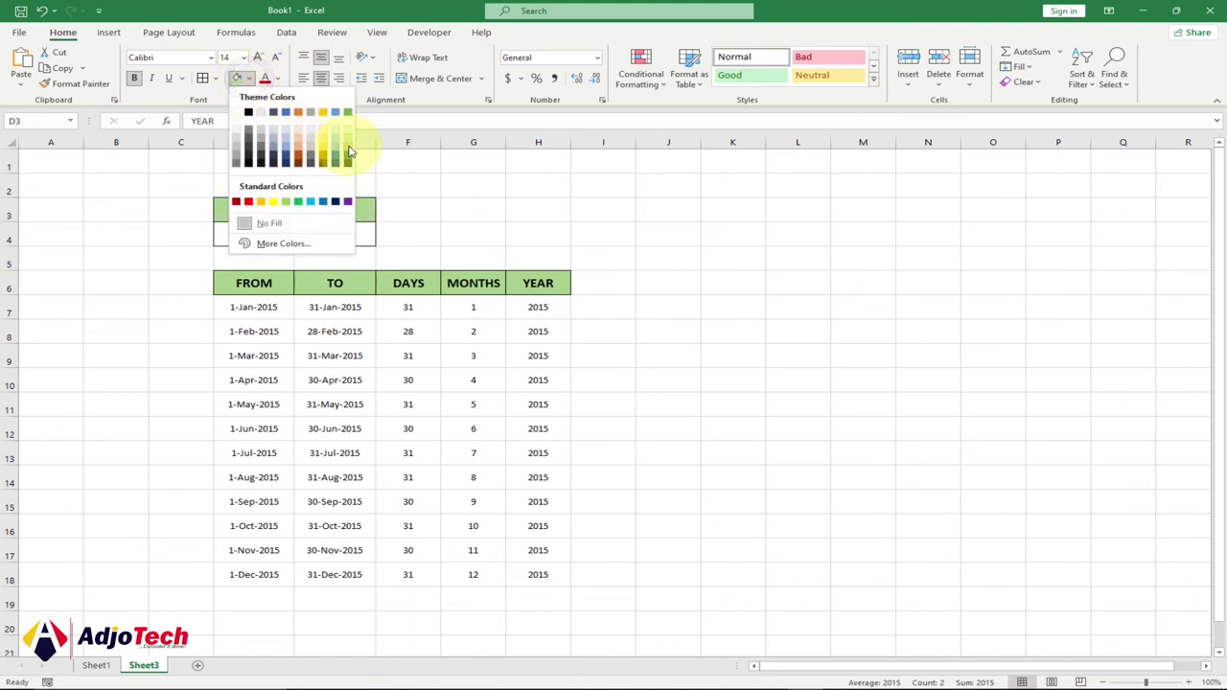
left_click(322, 143)
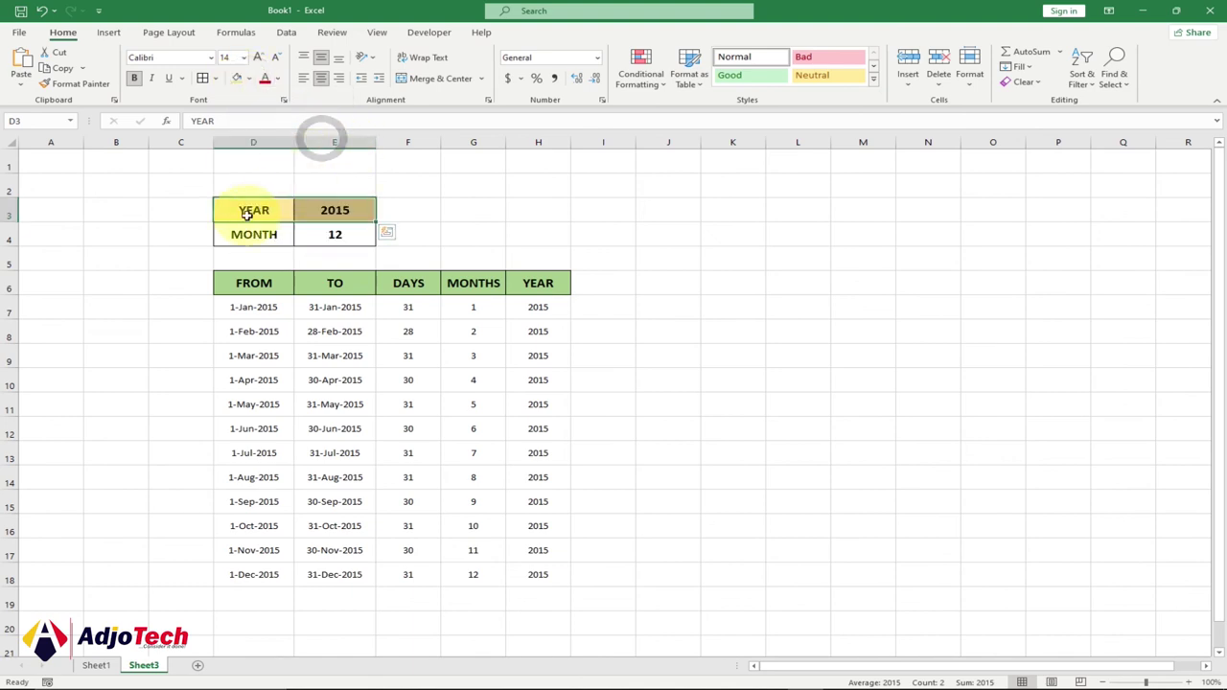
Fill the MONTH row D4:E4 dark green and make the MONTH label text white.
left_click_drag(230, 235, 324, 235)
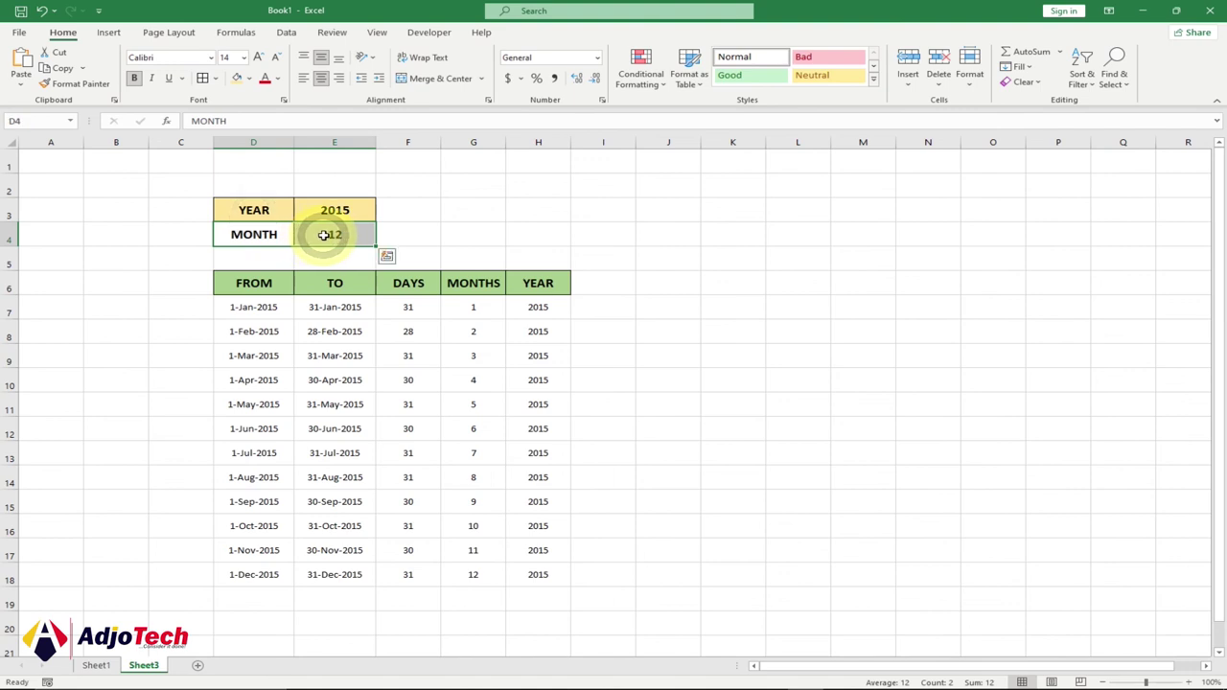
left_click(249, 80)
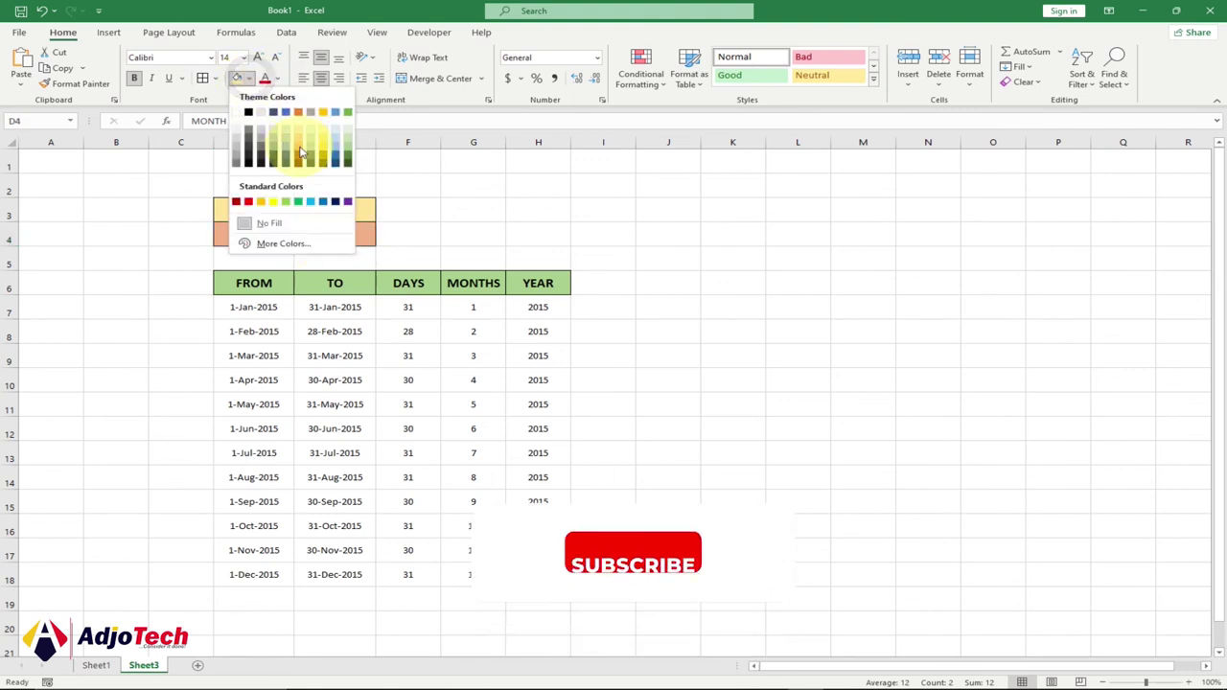
left_click(349, 159)
left_click(307, 241)
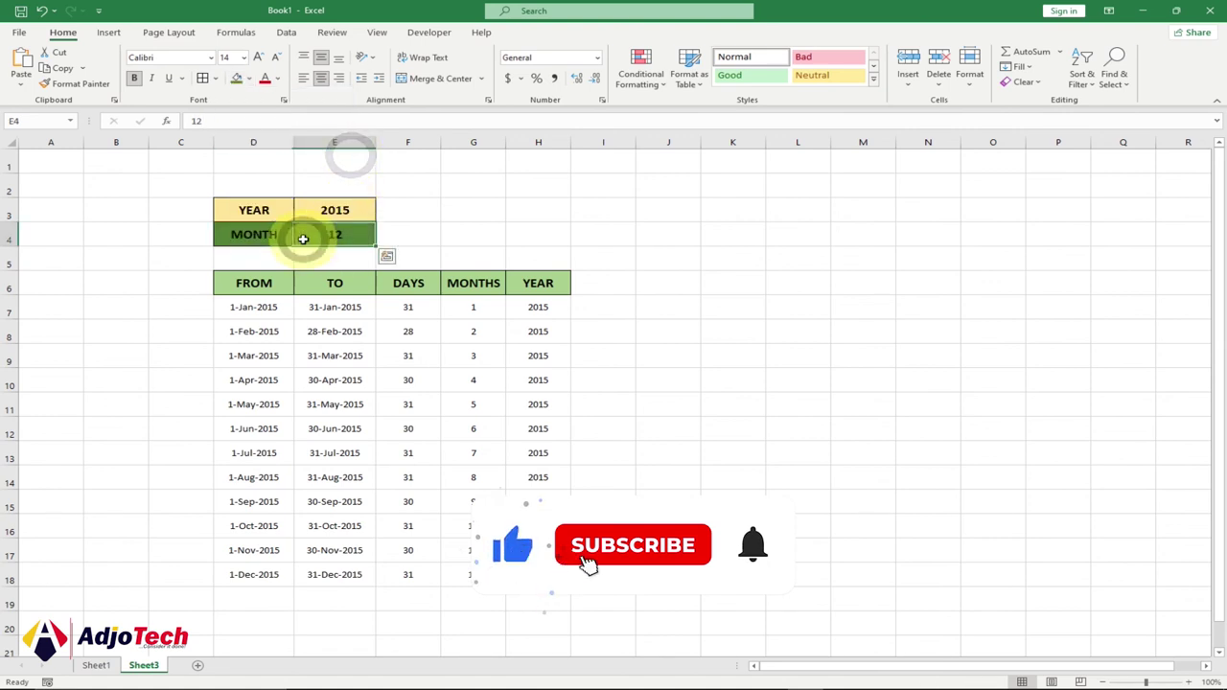
left_click(254, 240)
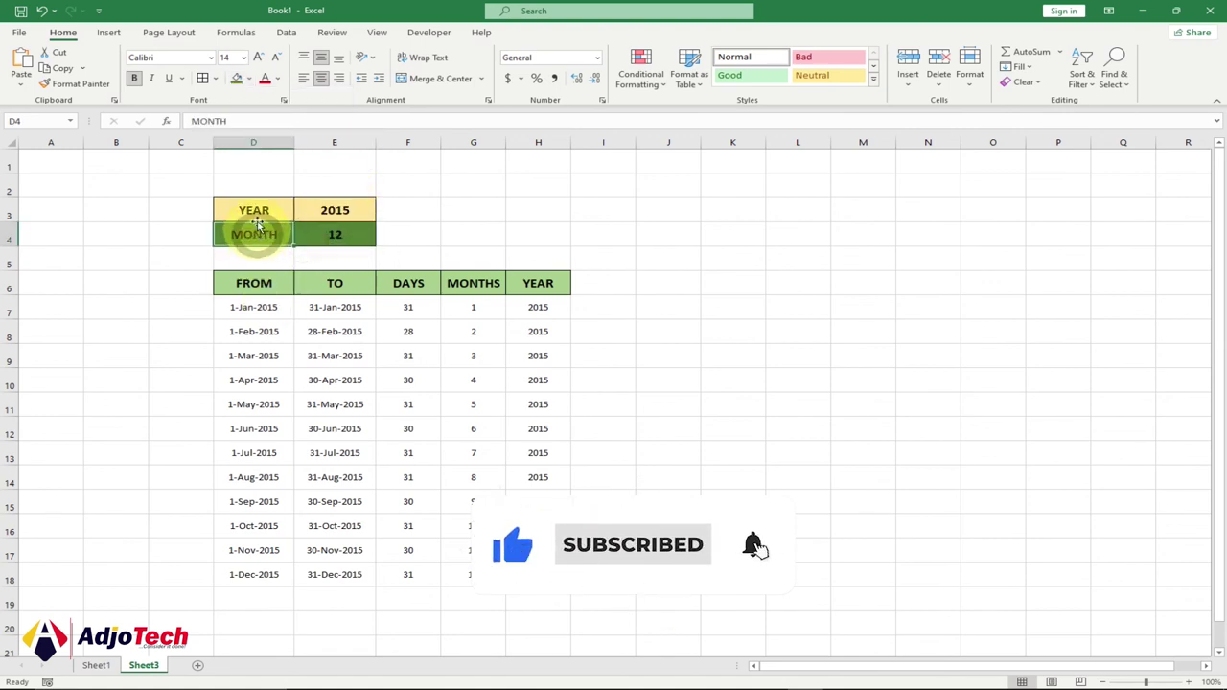
left_click(276, 80)
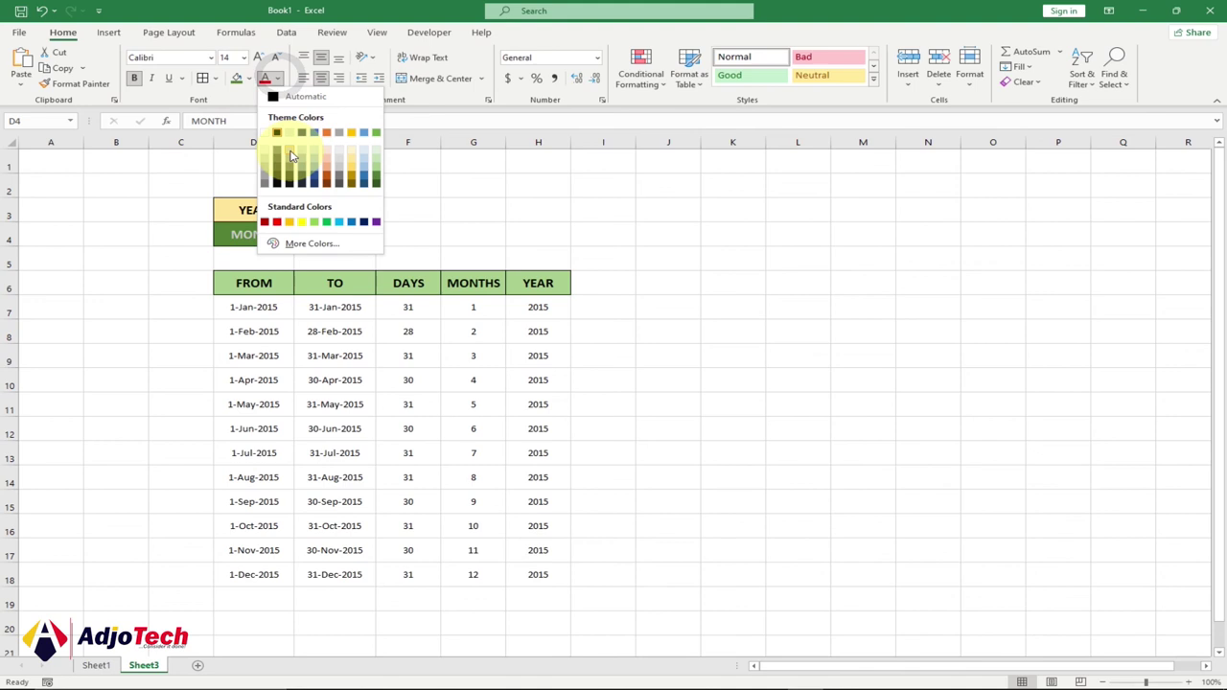
left_click(292, 144)
left_click_drag(233, 306, 515, 575)
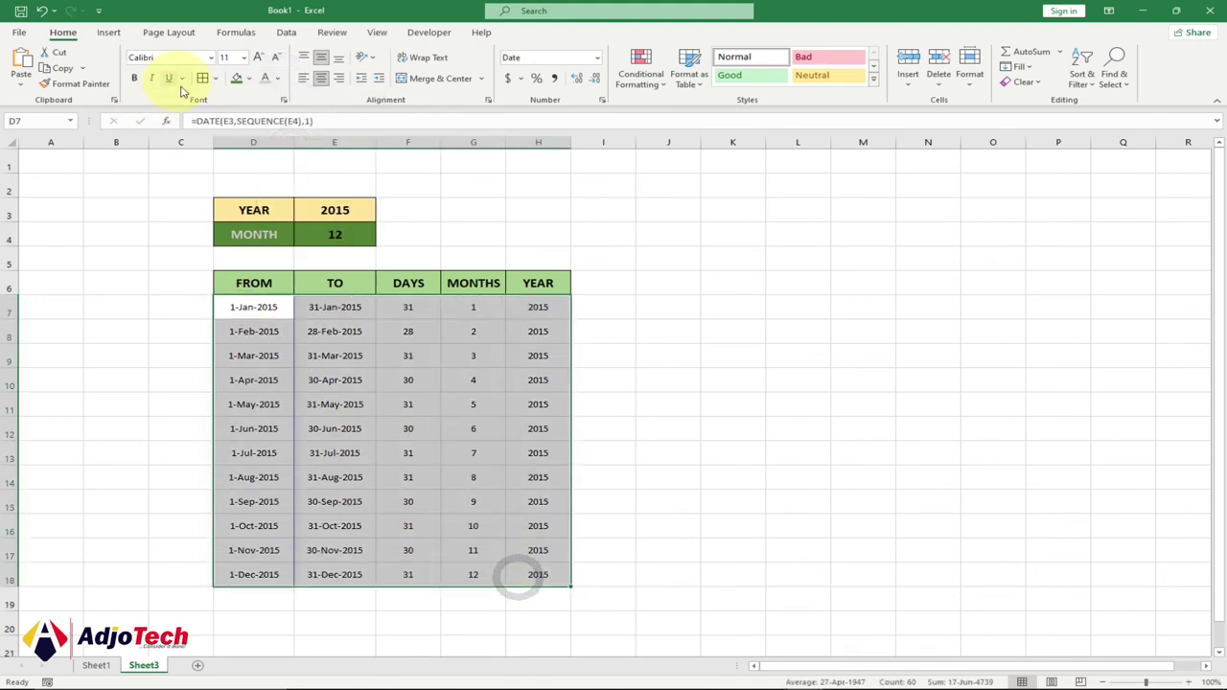
Apply All Borders to the twelve month rows D7:H18.
left_click(216, 80)
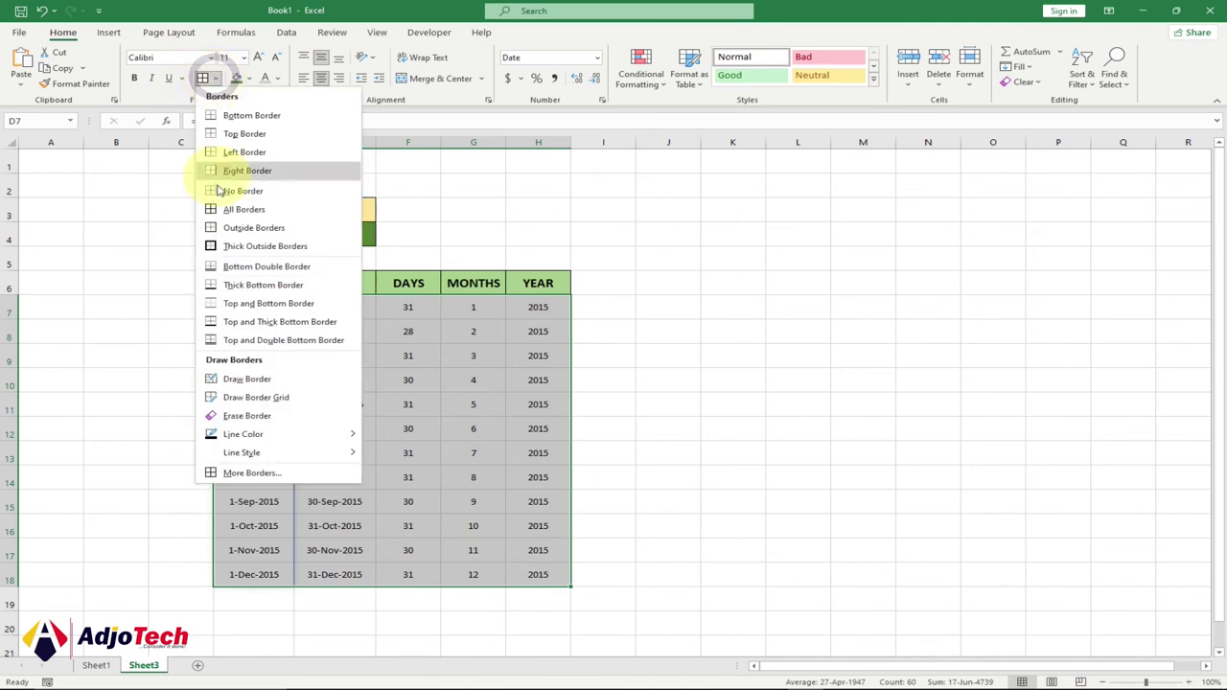
left_click(236, 209)
left_click(338, 380)
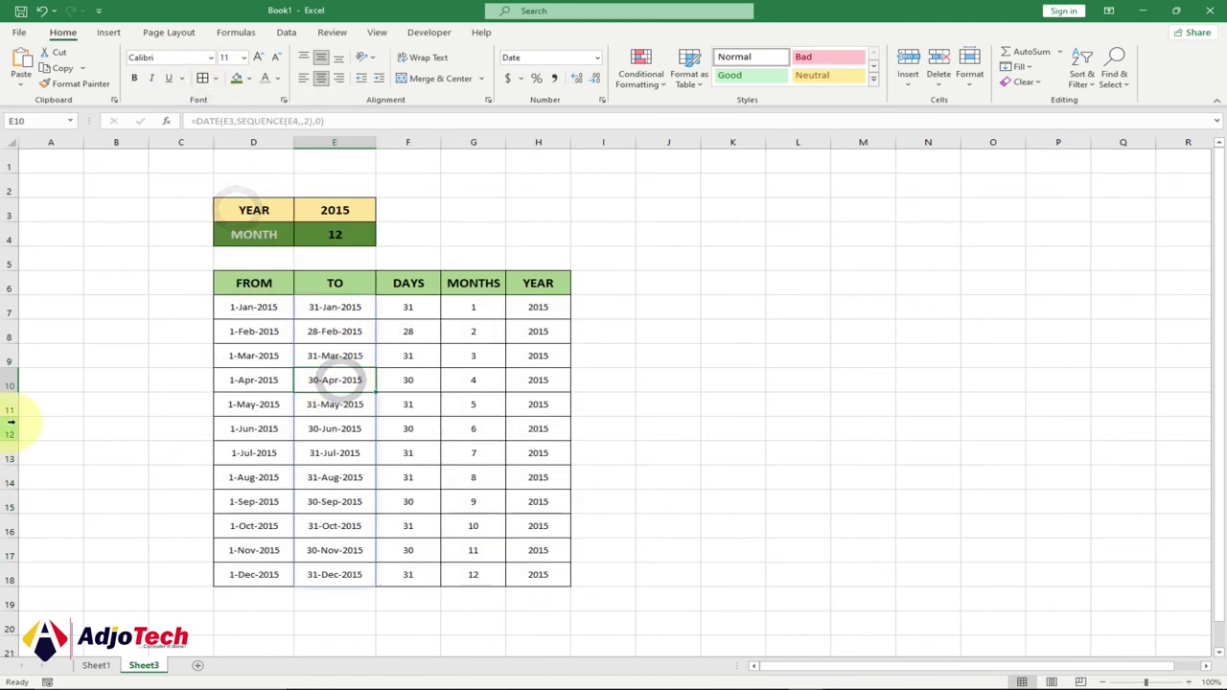
Make the MONTH value 12 in E4 white.
left_click(335, 233)
left_click(267, 80)
left_click(342, 234)
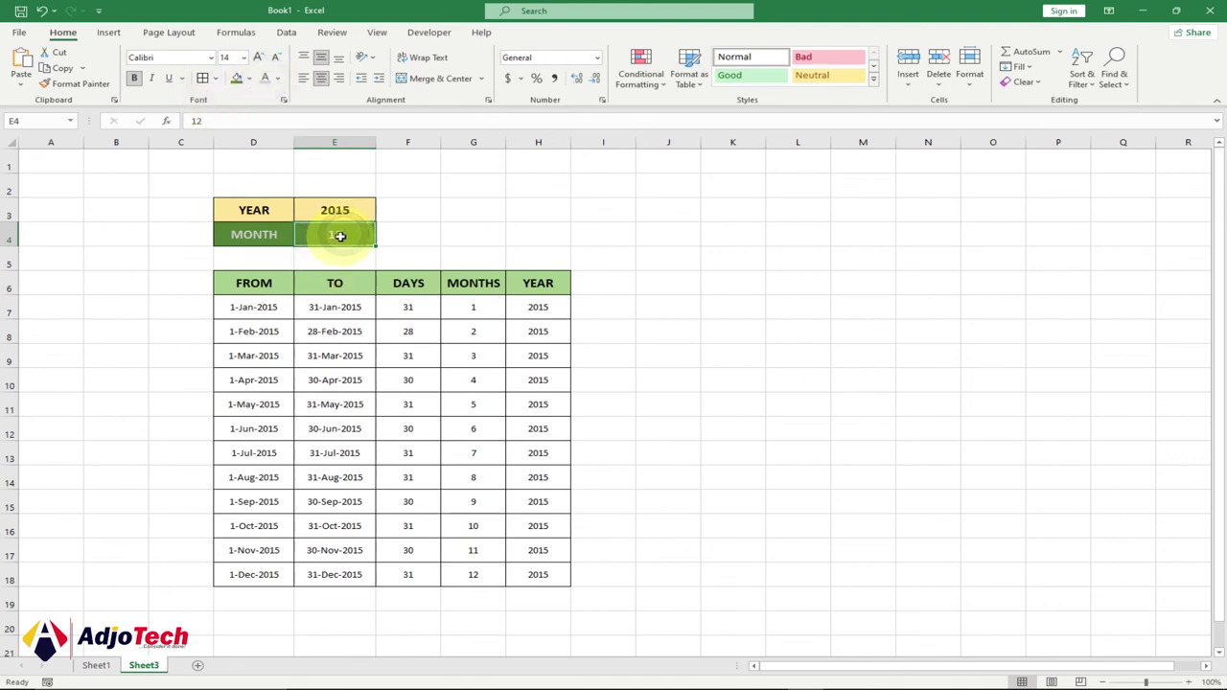
type("5")
key("Return")
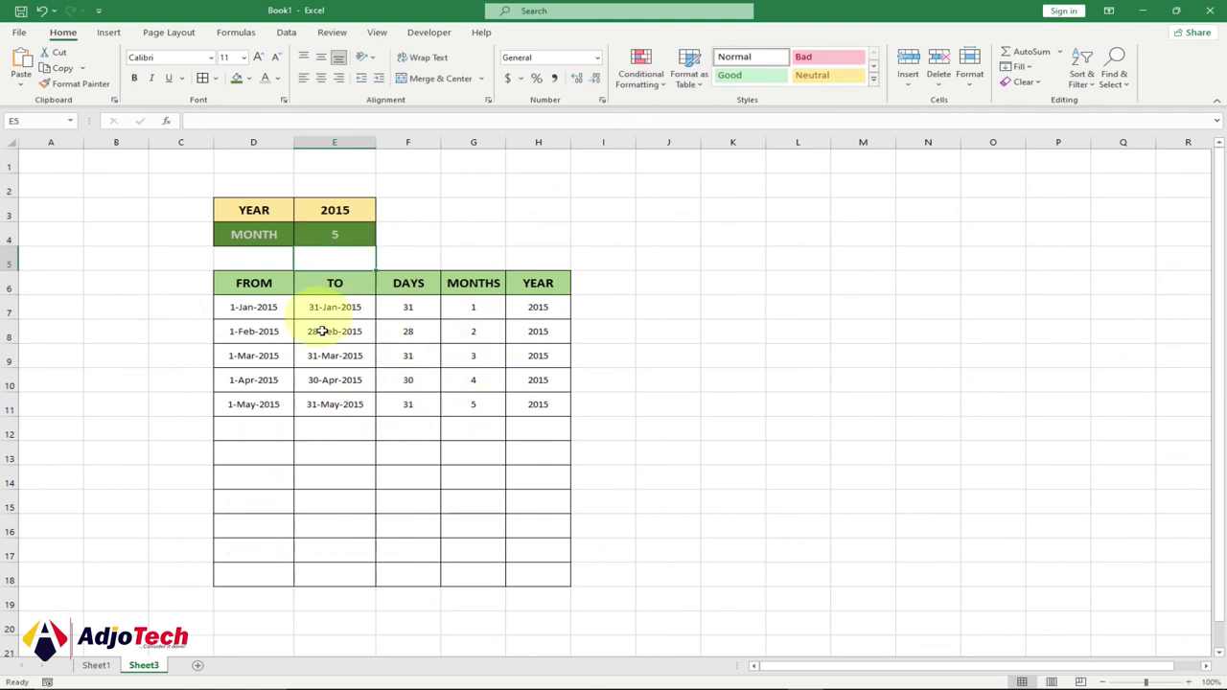
left_click(330, 234)
type("1")
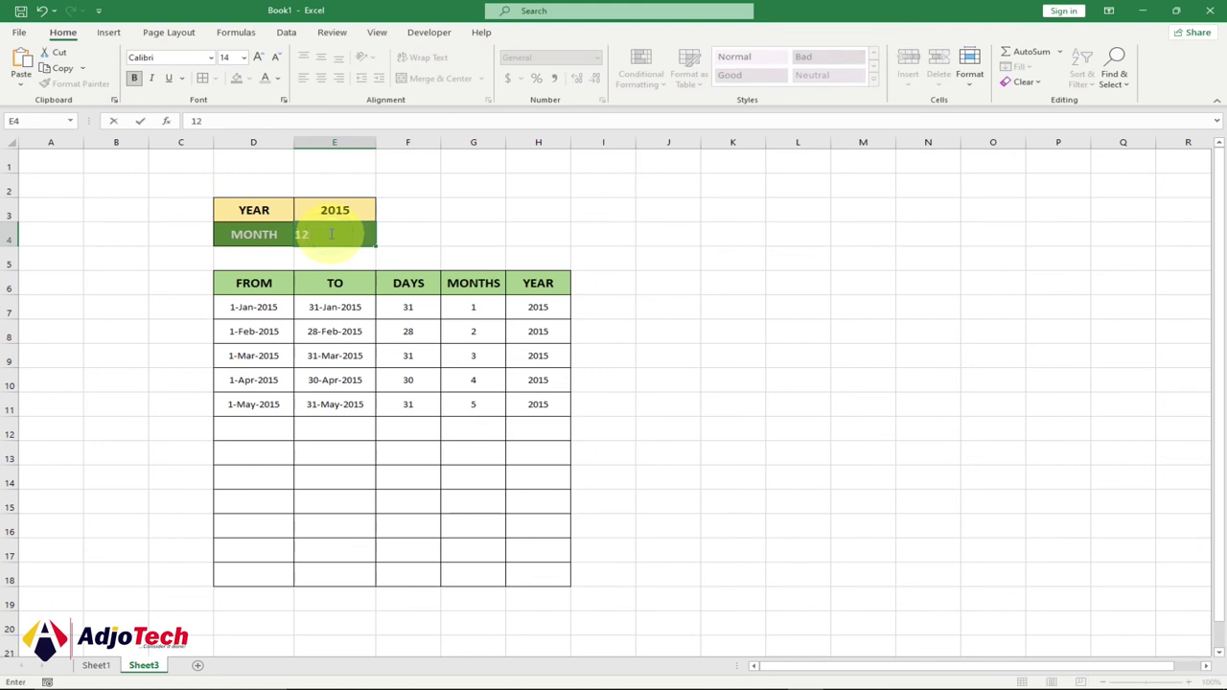
type("2")
key("Return")
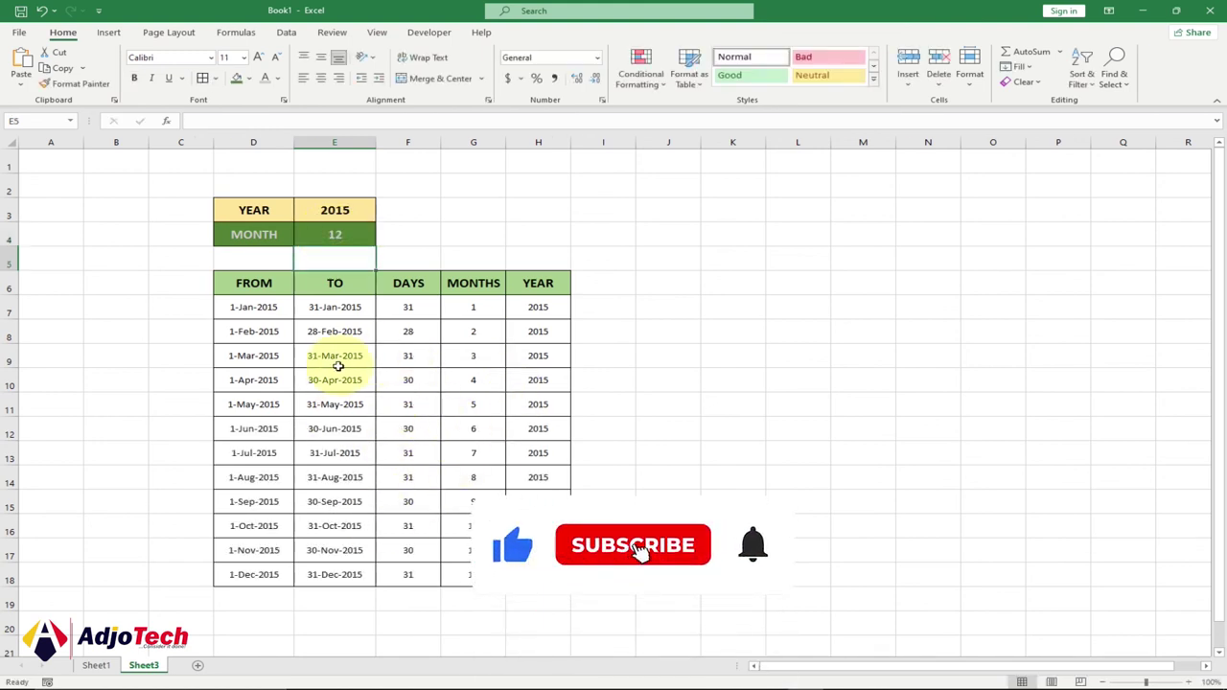
mouse_move(811, 685)
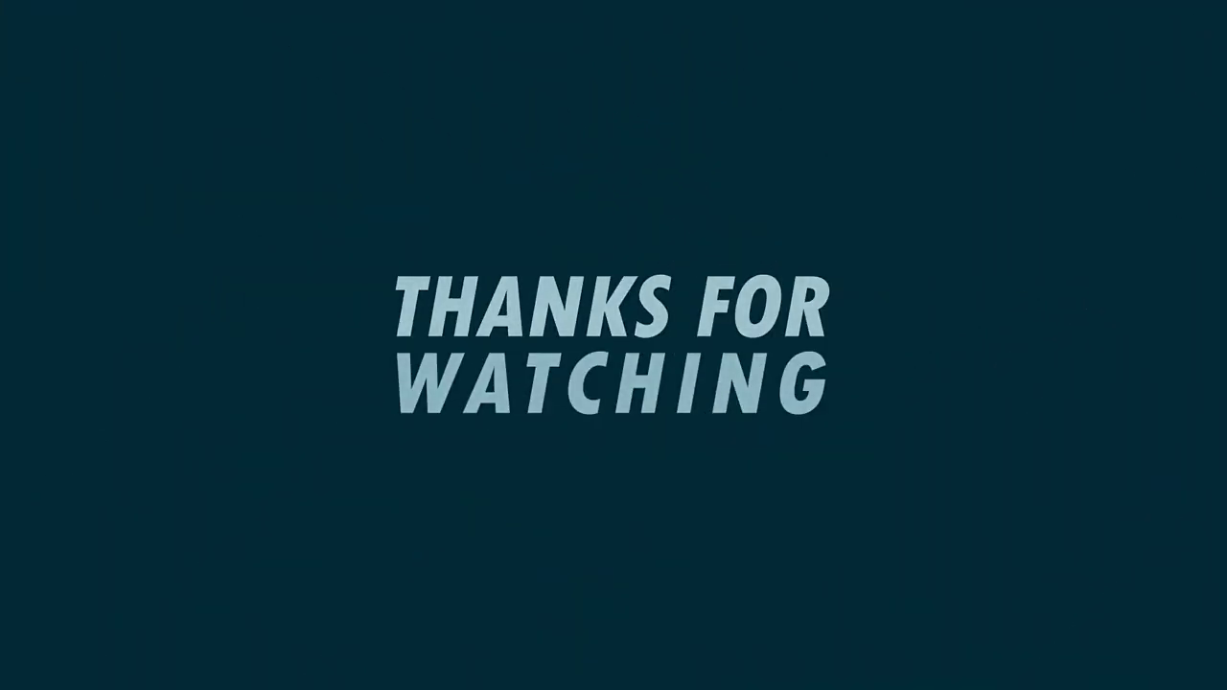